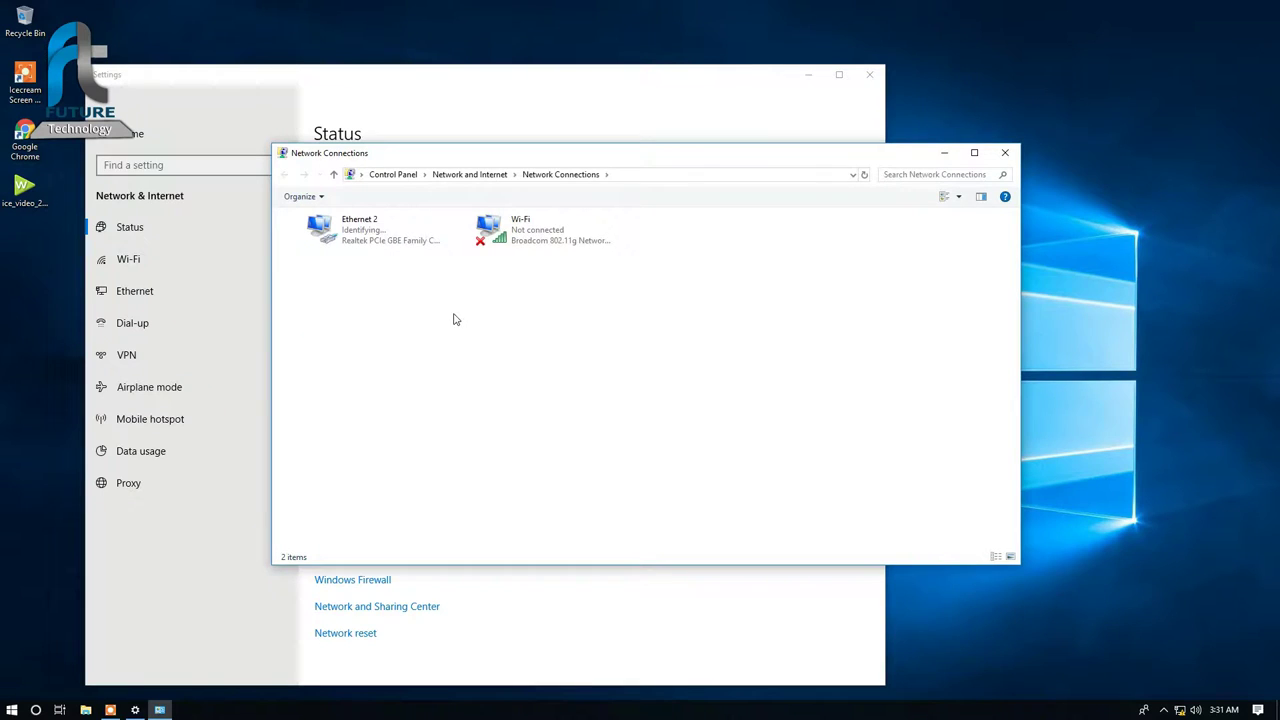
Step: Close the Settings window so only the Network Connections adapter list remains
{"action": "left_click", "coordinate": [869, 75]}
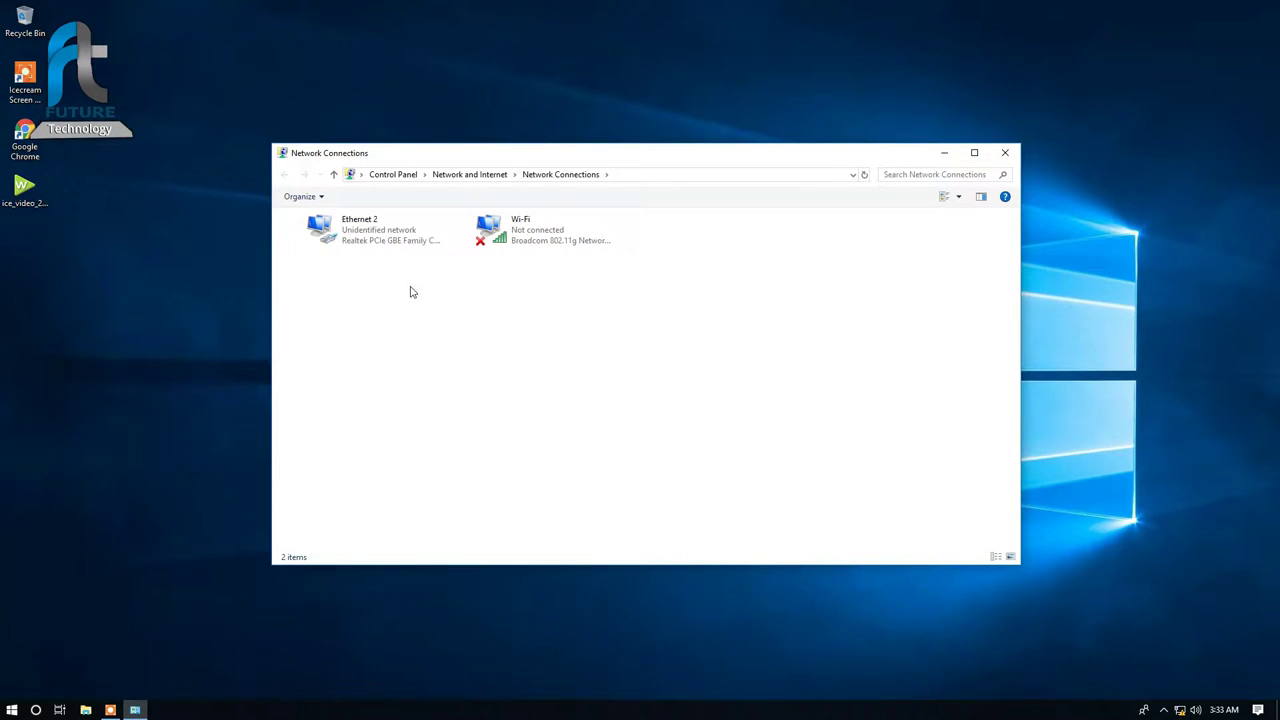
Step: Give Ethernet 2 static IPv4 192.168.1.10, mask 255.255.255.0, gateway 192.168.1.20, then launch Chrome
{"action": "double_click", "coordinate": [390, 238]}
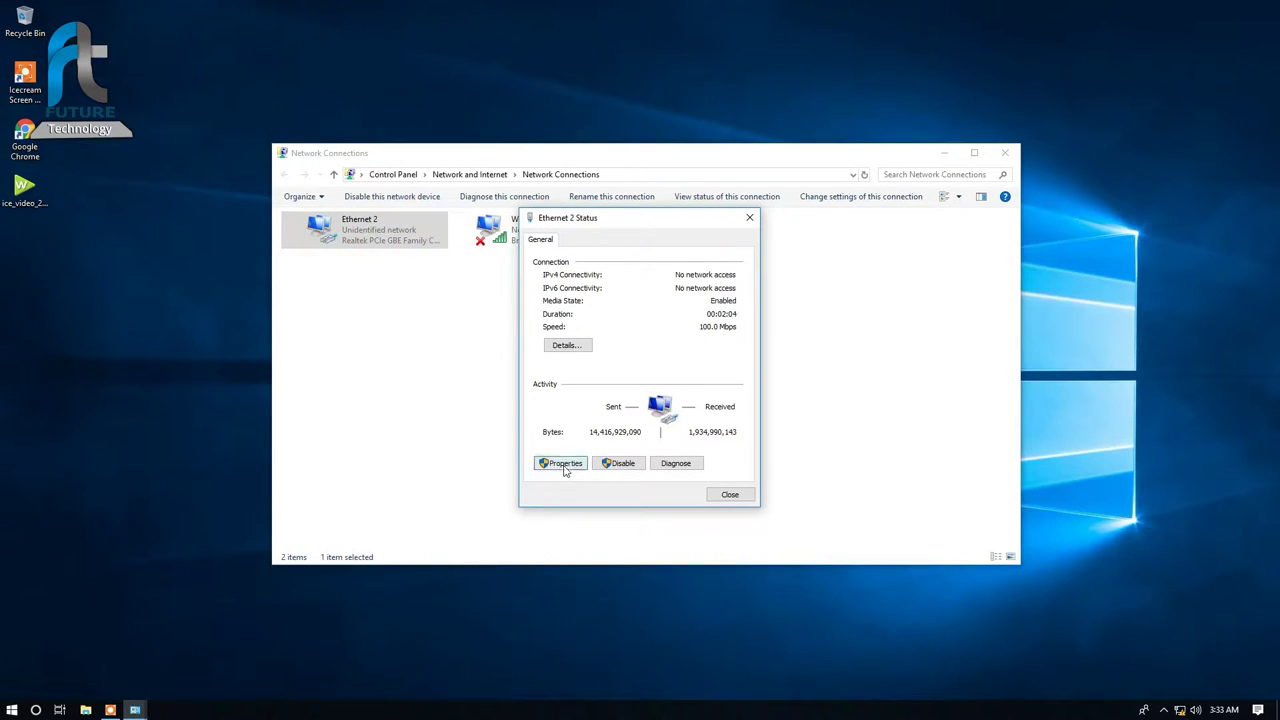
{"action": "left_click", "coordinate": [561, 463]}
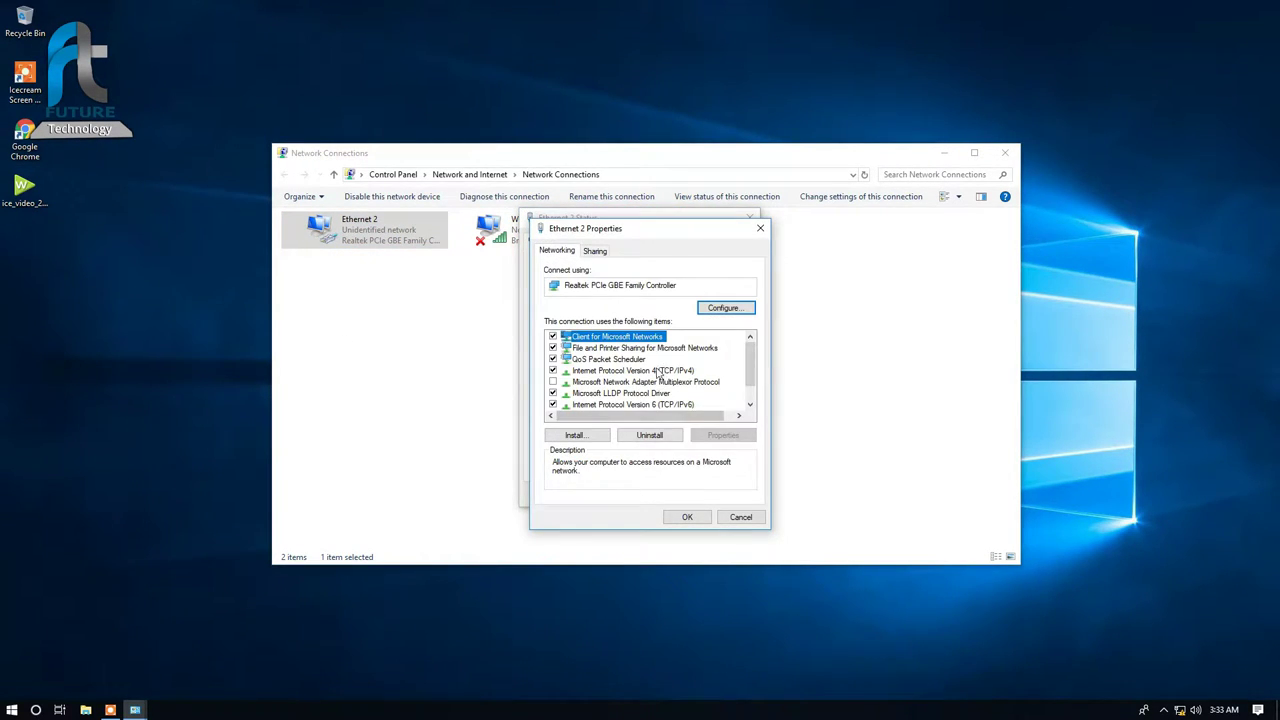
{"action": "double_click", "coordinate": [660, 370]}
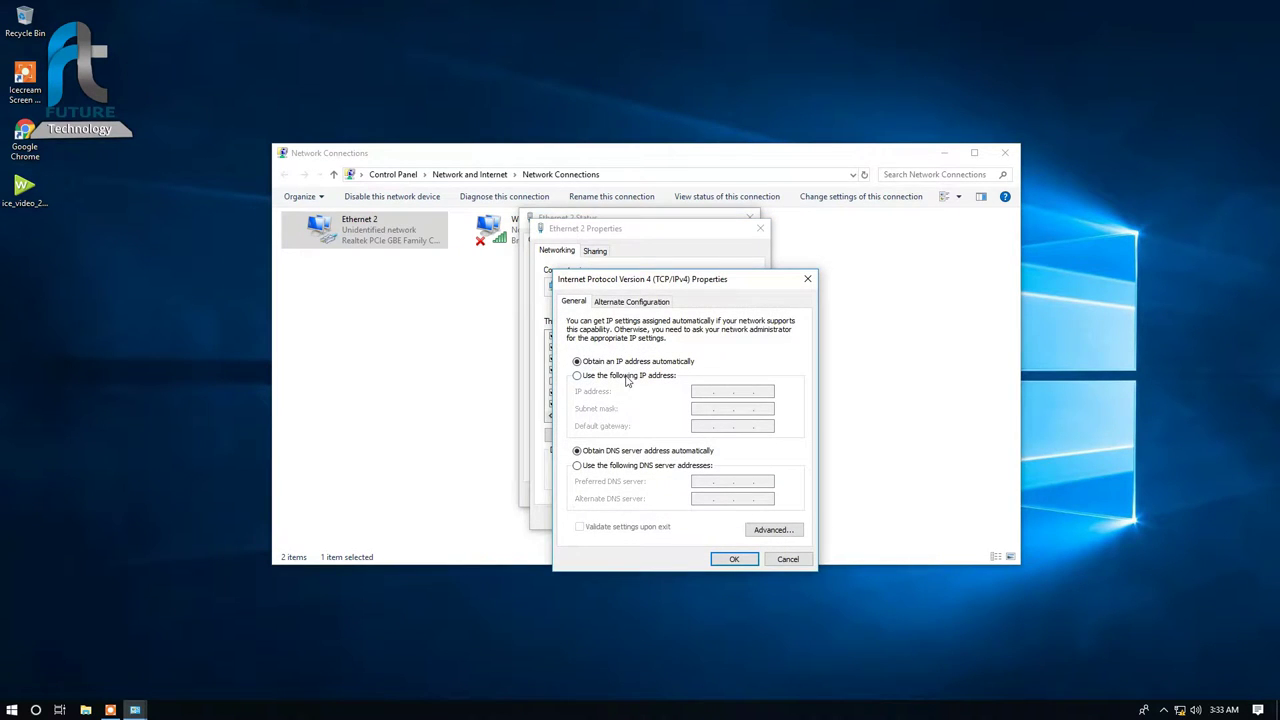
{"action": "left_click", "coordinate": [628, 375]}
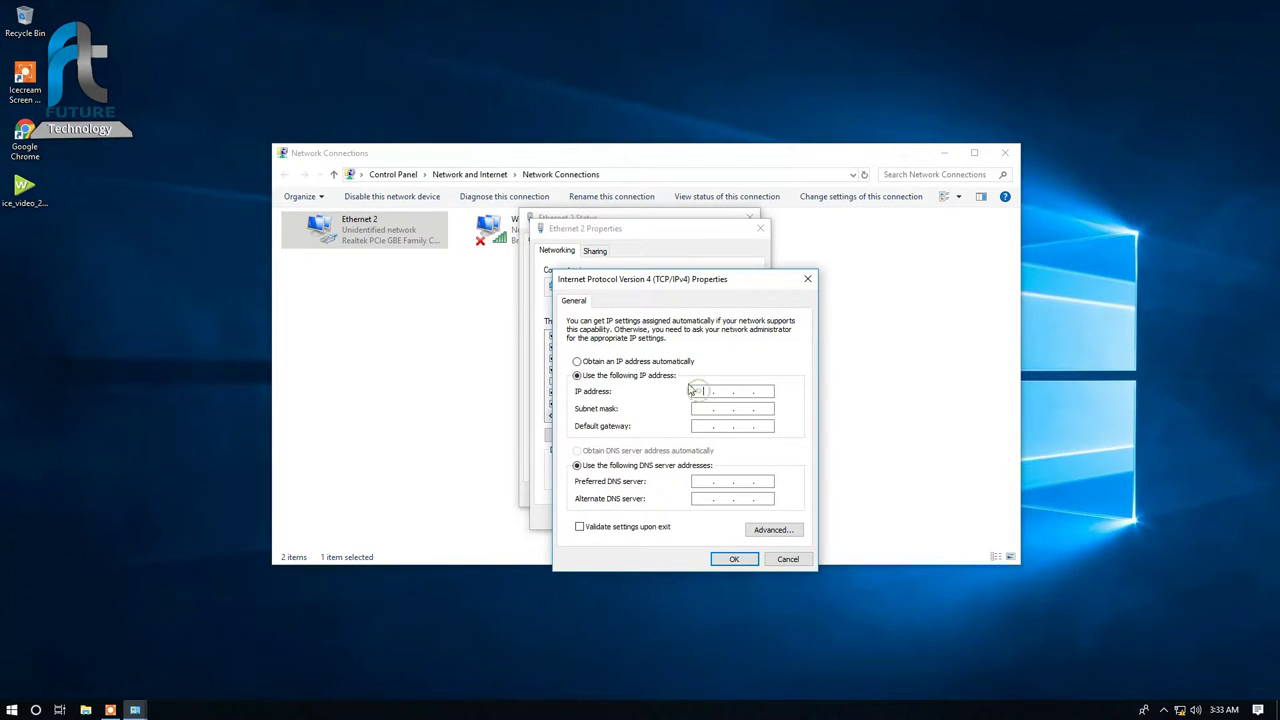
{"action": "type", "text": "192.168."}
{"action": "type", "text": "1.10"}
{"action": "key", "text": "Tab"}
{"action": "key", "text": "Tab"}
{"action": "type", "text": "192.168.1.20"}
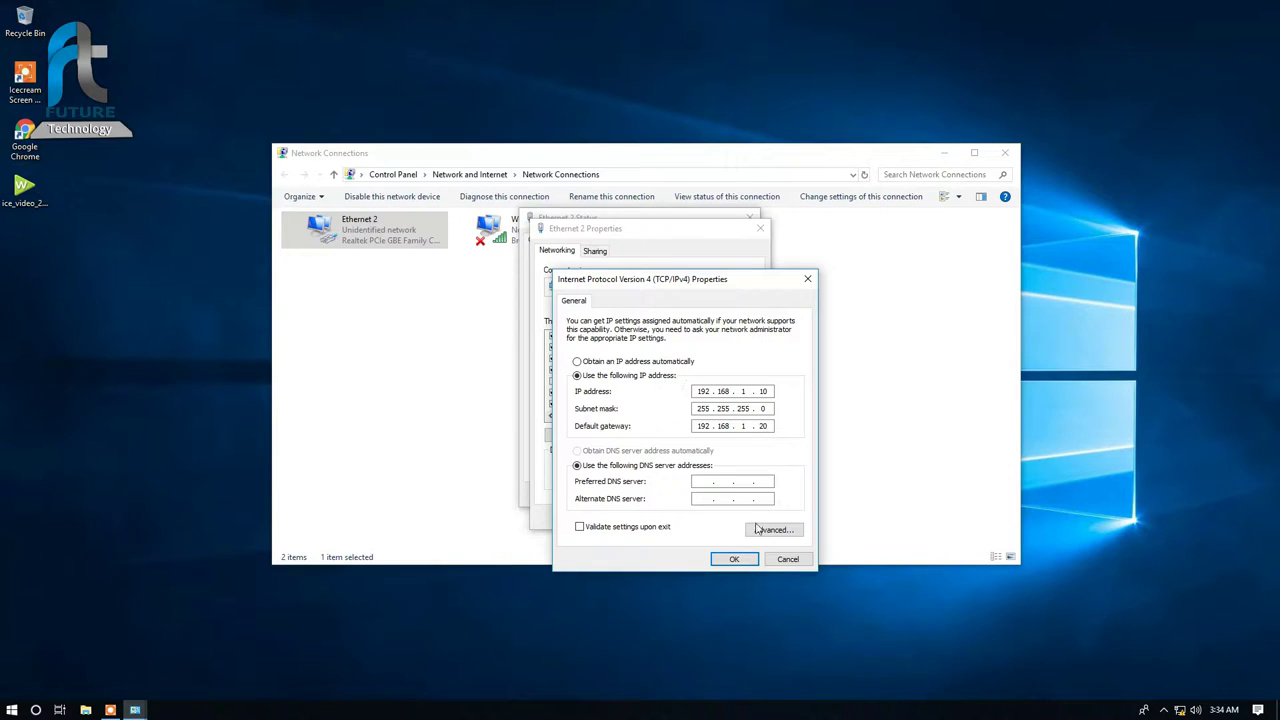
{"action": "left_click", "coordinate": [733, 558]}
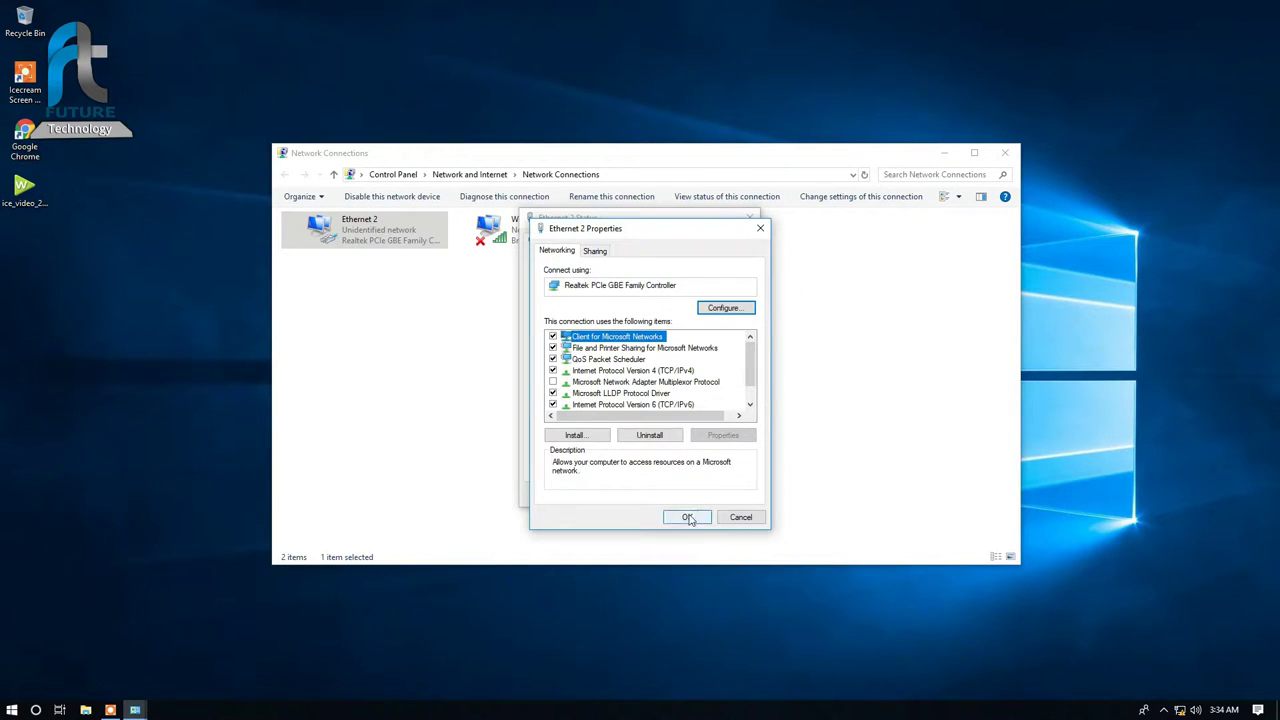
{"action": "left_click", "coordinate": [698, 520]}
{"action": "left_click", "coordinate": [730, 495]}
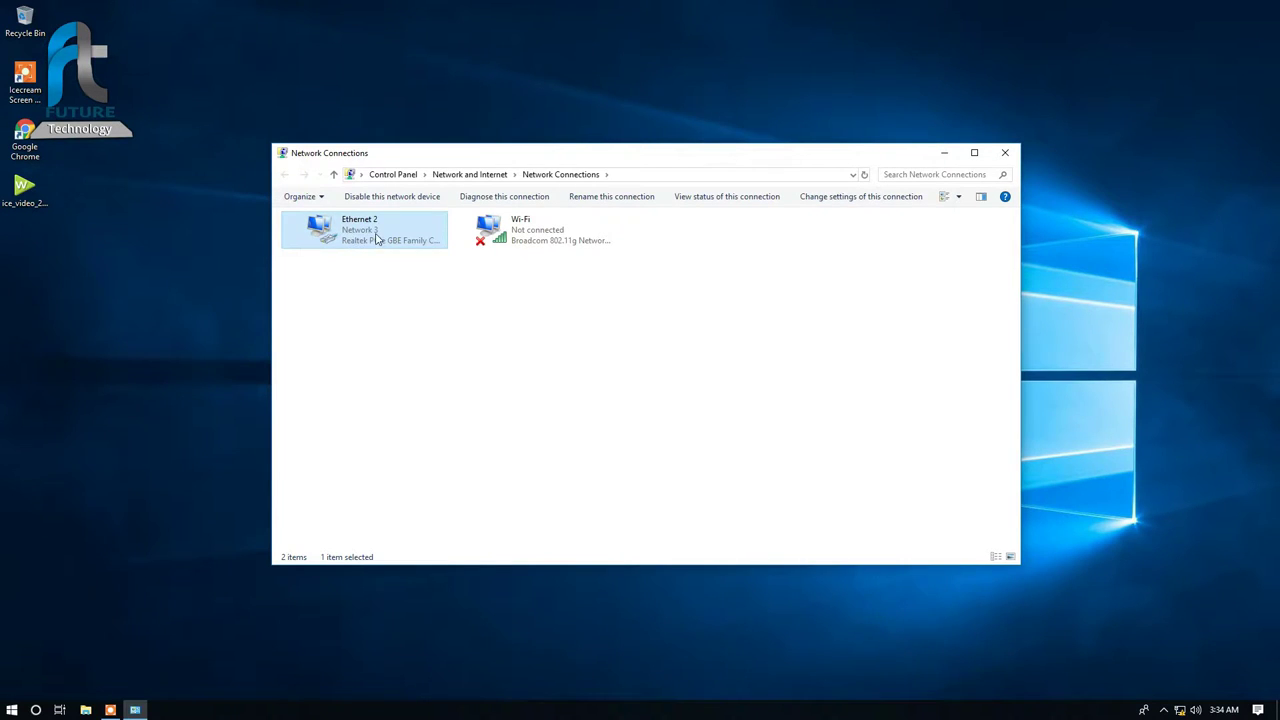
{"action": "left_click", "coordinate": [518, 358]}
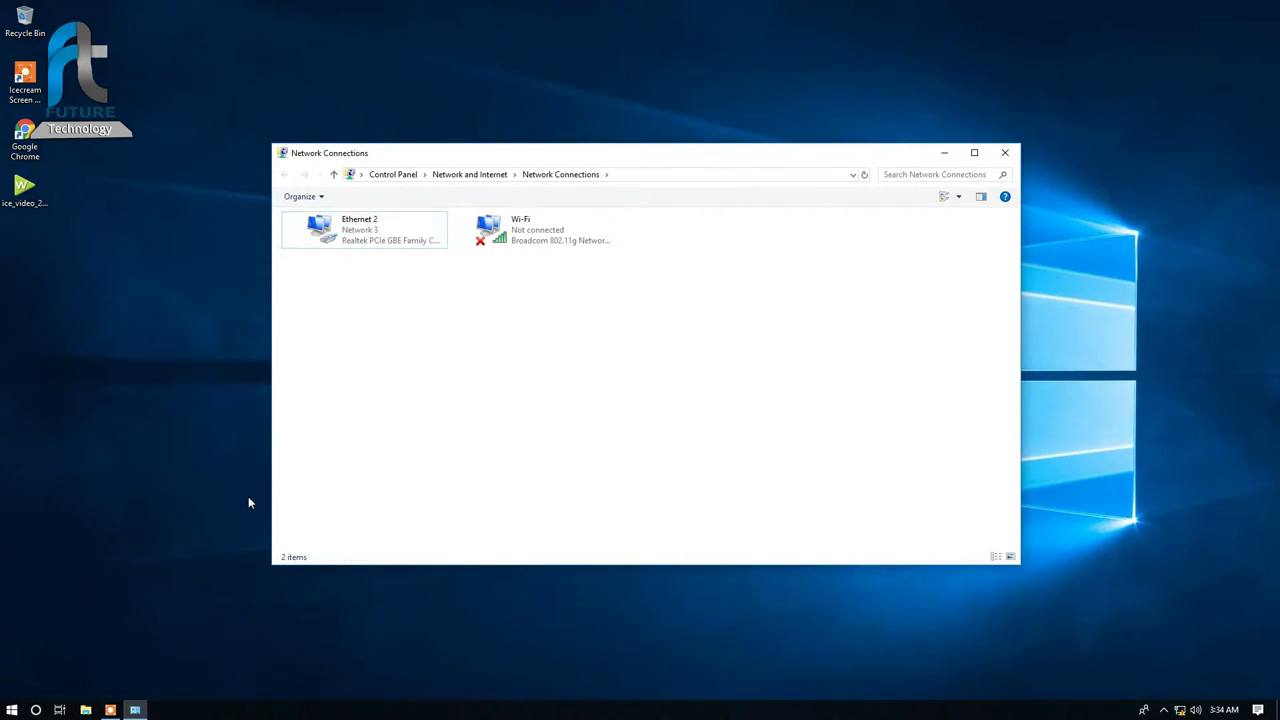
{"action": "double_click", "coordinate": [24, 138]}
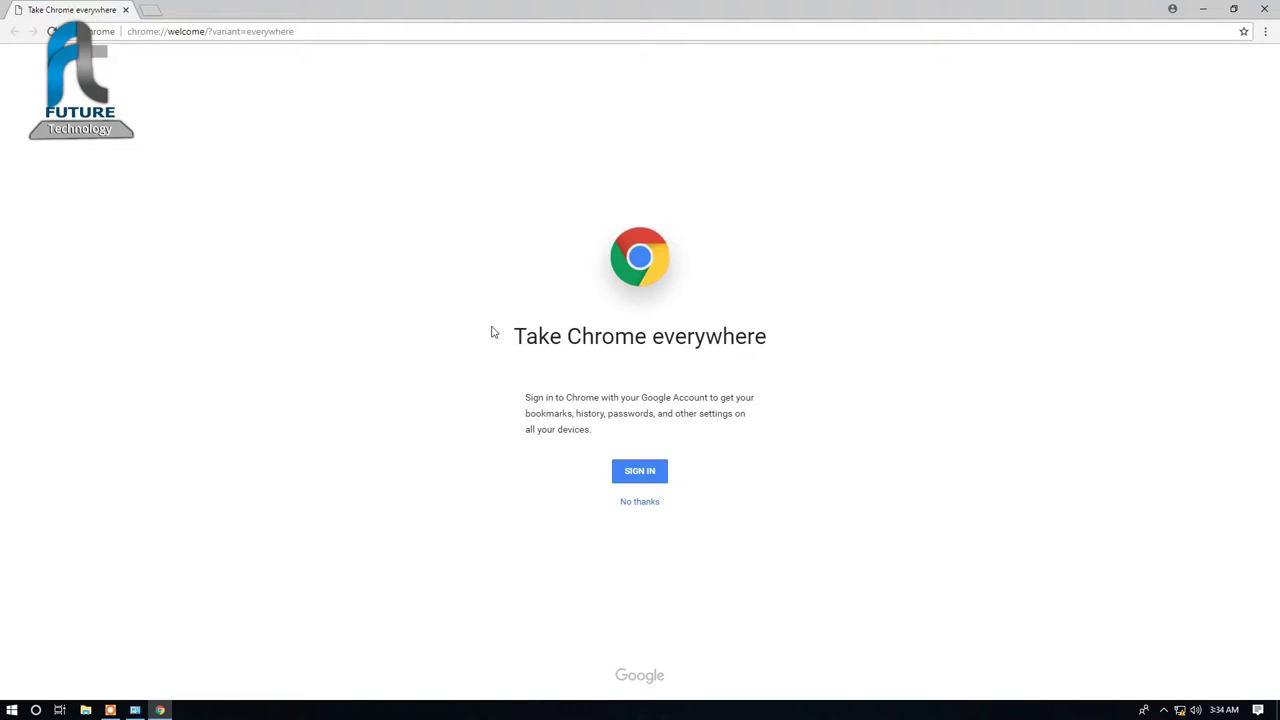
Step: Load 192.168.1.20 in Chrome and proceed past the certificate warning
{"action": "left_click", "coordinate": [368, 31]}
{"action": "type", "text": "192.168.1.20"}
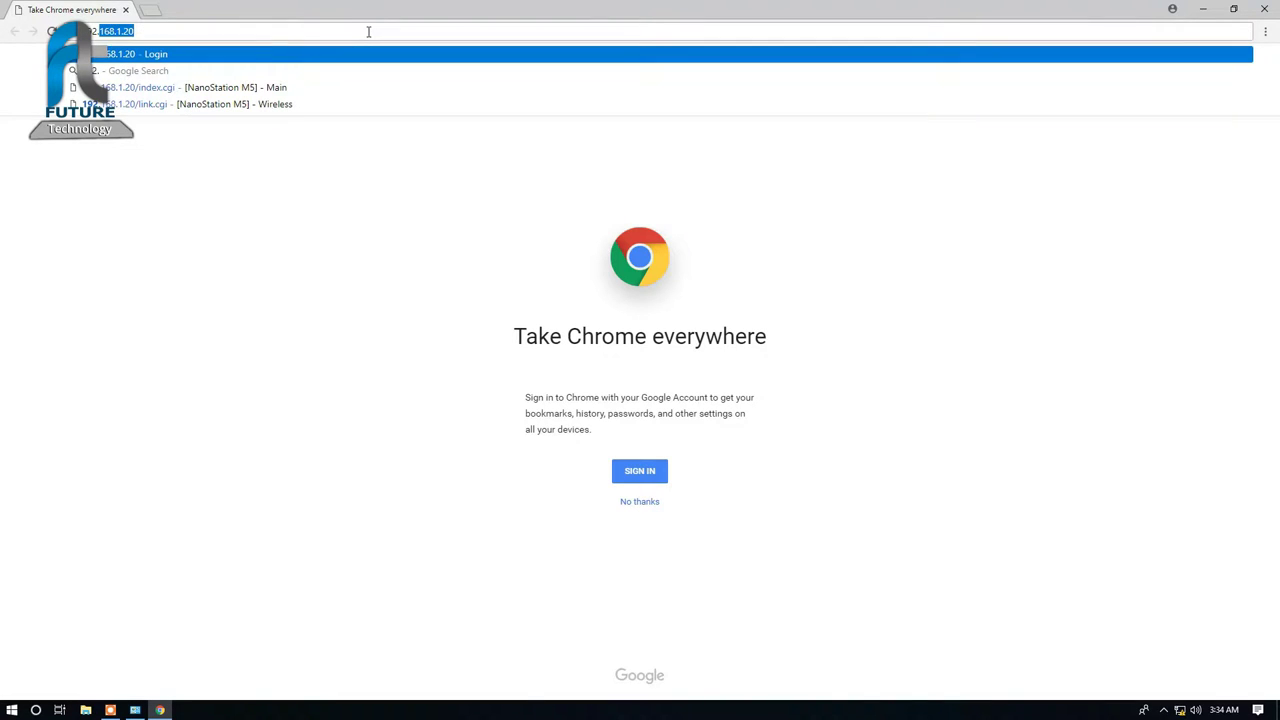
{"action": "key", "text": "Return"}
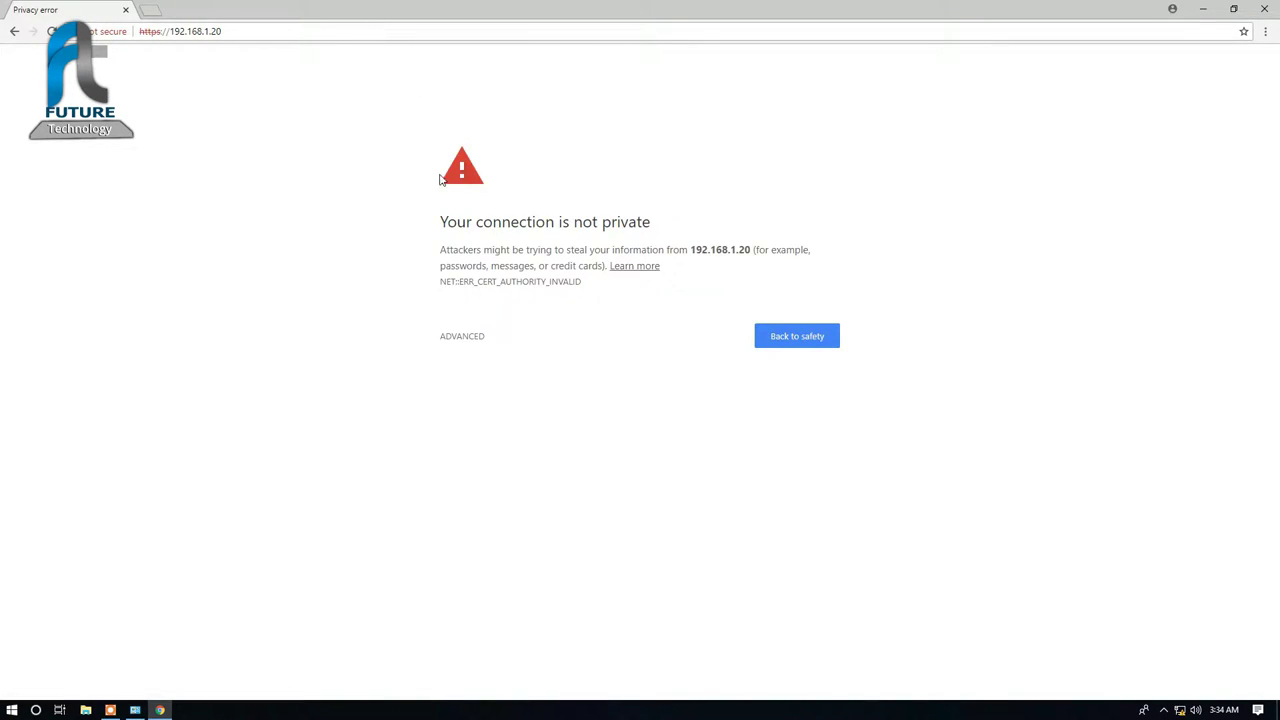
{"action": "left_click", "coordinate": [472, 336]}
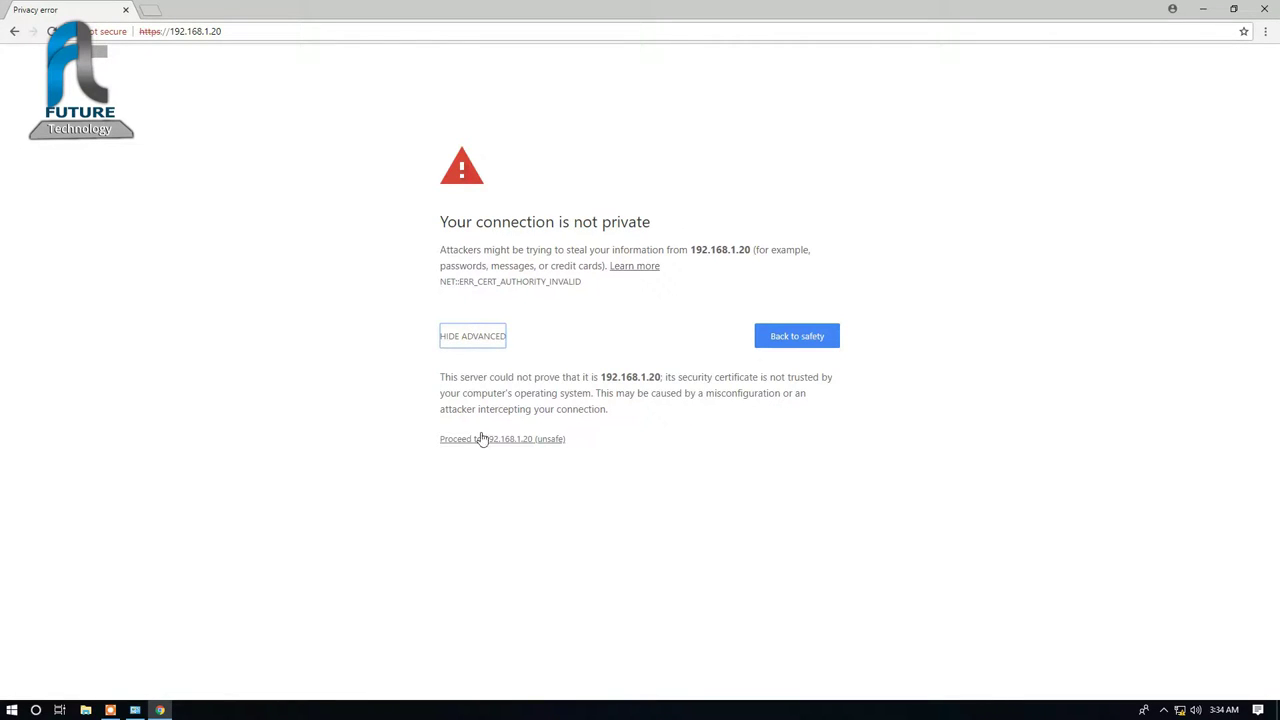
{"action": "left_click", "coordinate": [483, 439]}
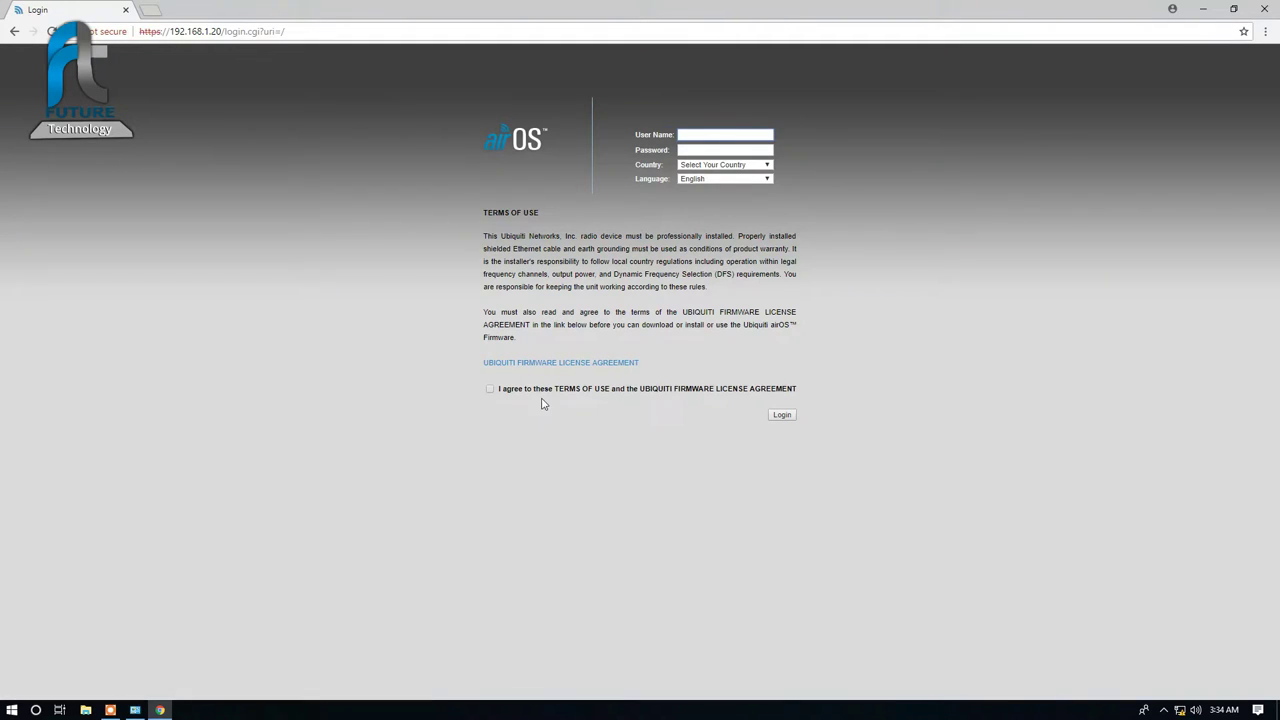
Step: Fill in the user name and password, choose Pakistan as country, and accept the terms
{"action": "left_click", "coordinate": [707, 131]}
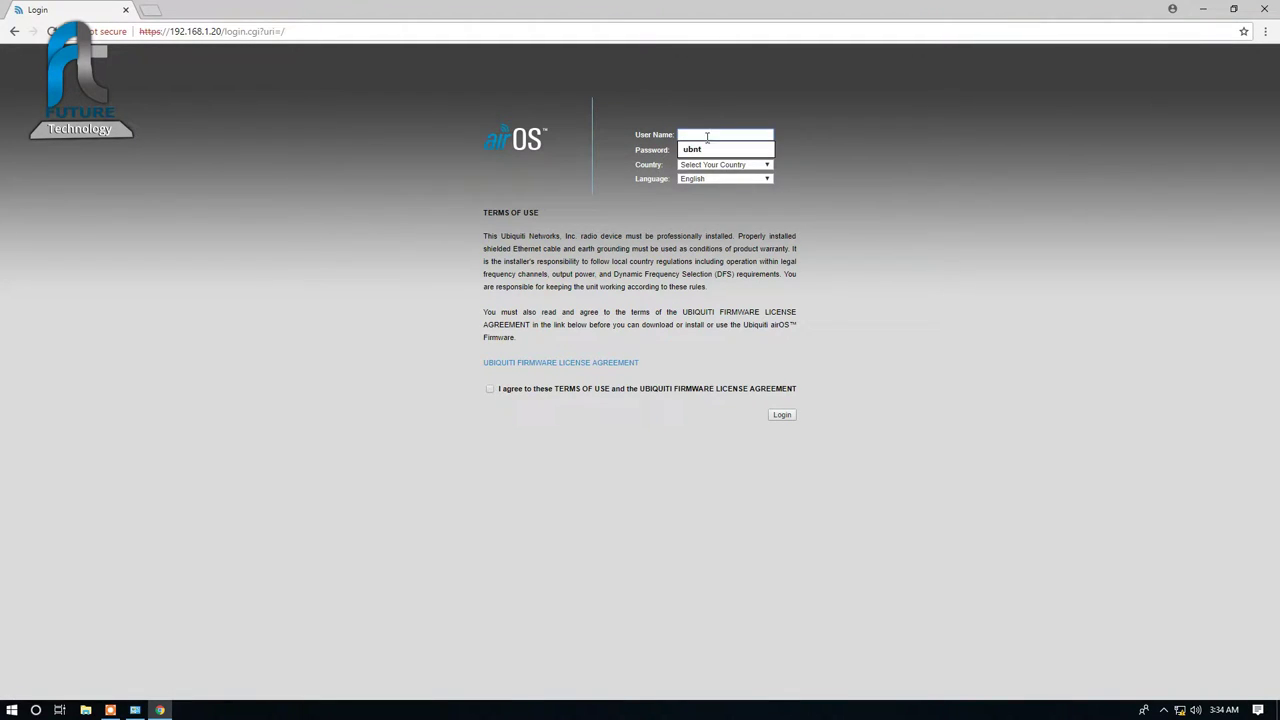
{"action": "left_click", "coordinate": [711, 150]}
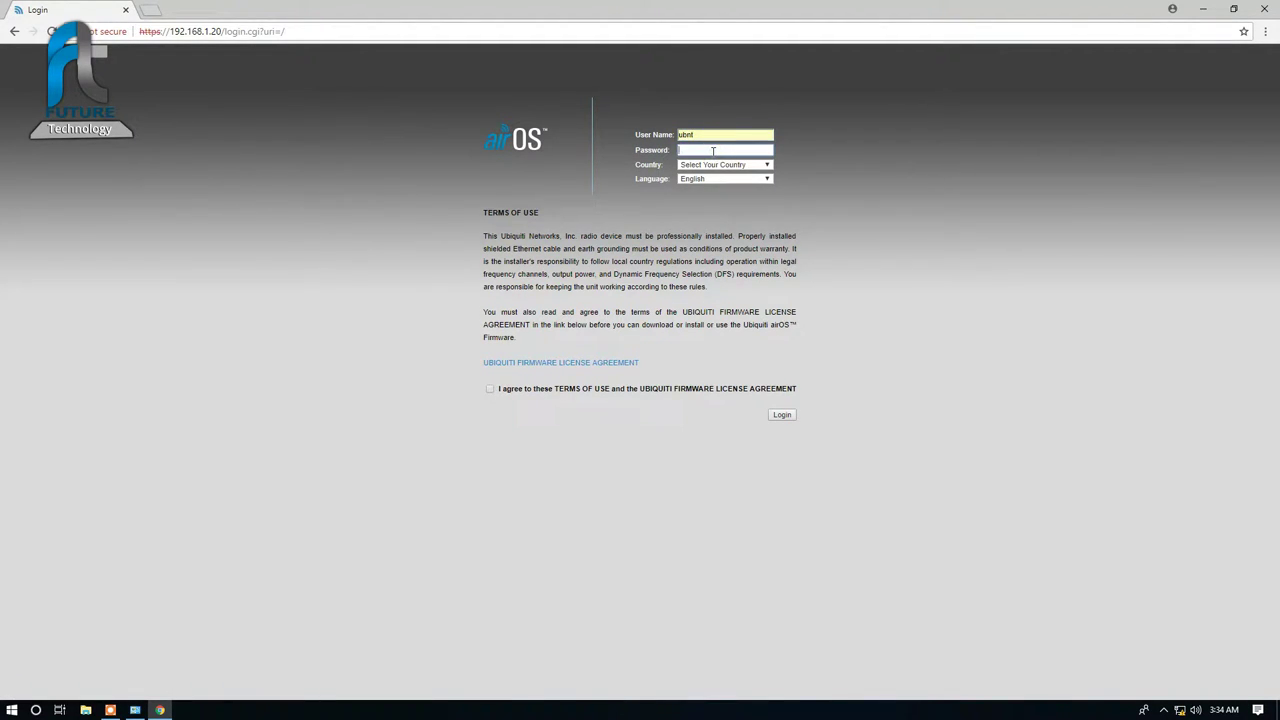
{"action": "type", "text": "ubnt"}
{"action": "left_click", "coordinate": [718, 164]}
{"action": "key", "text": "p"}
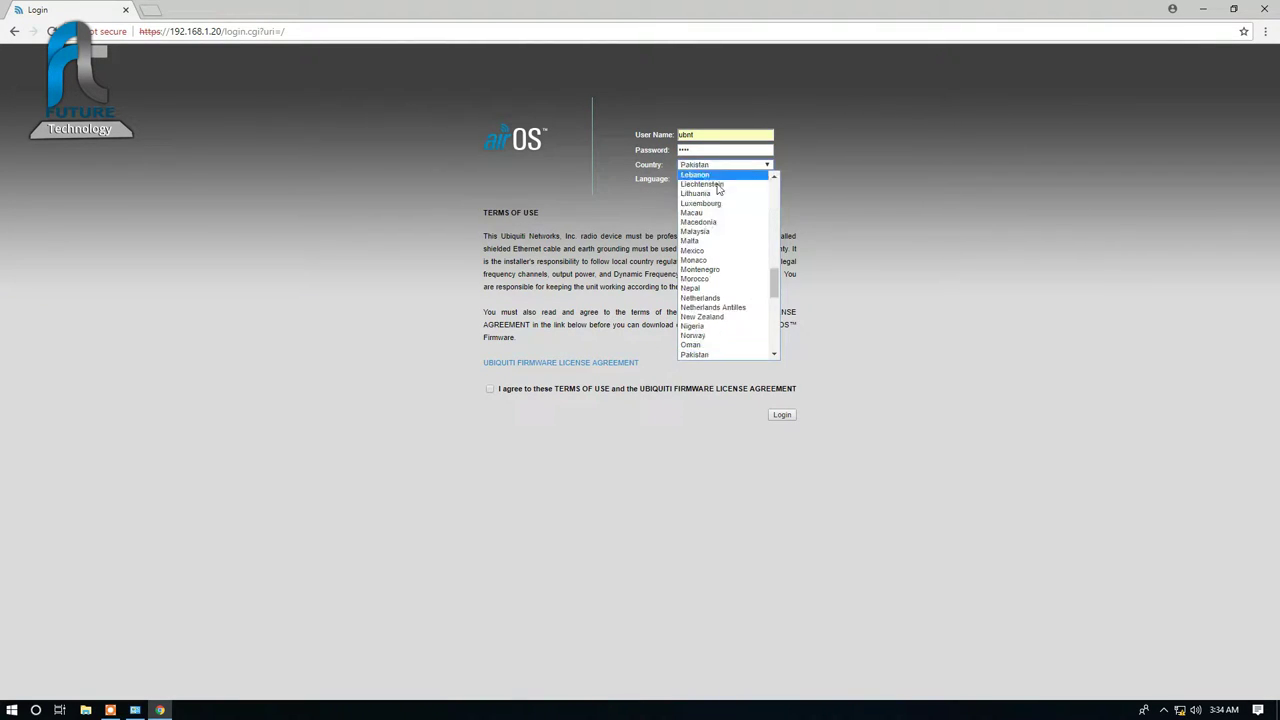
{"action": "left_click", "coordinate": [700, 358]}
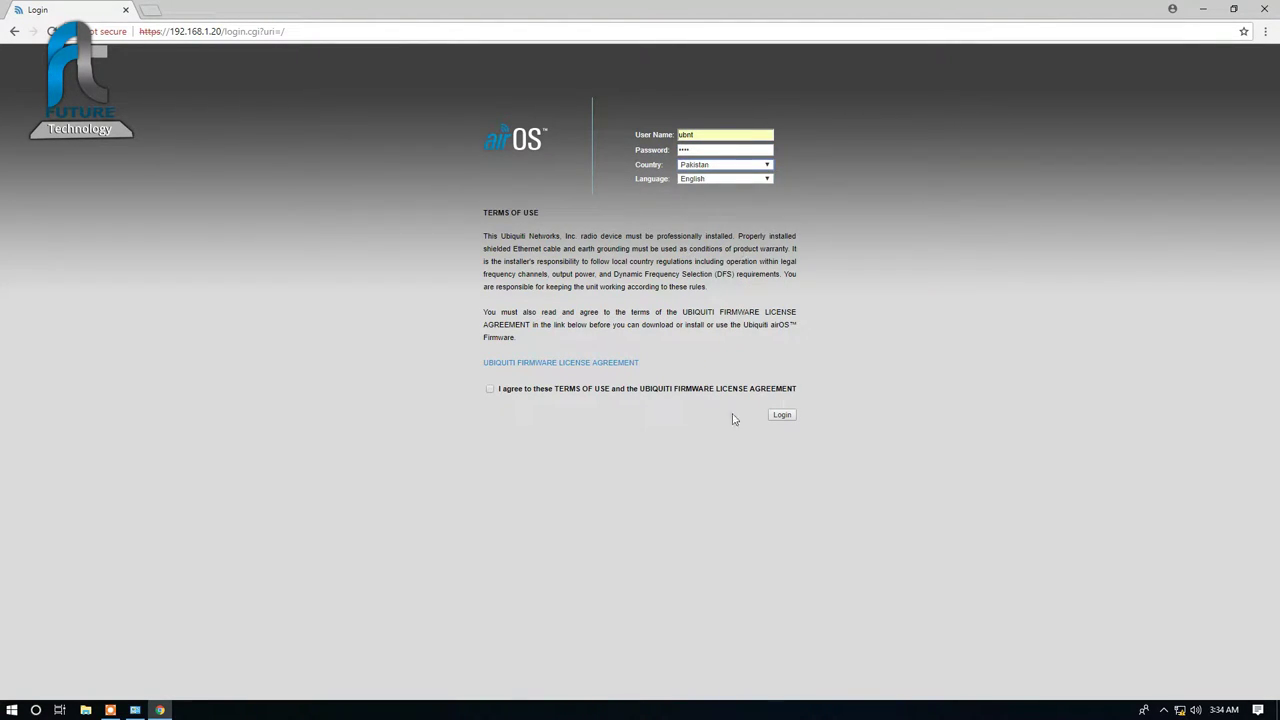
{"action": "left_click", "coordinate": [489, 389]}
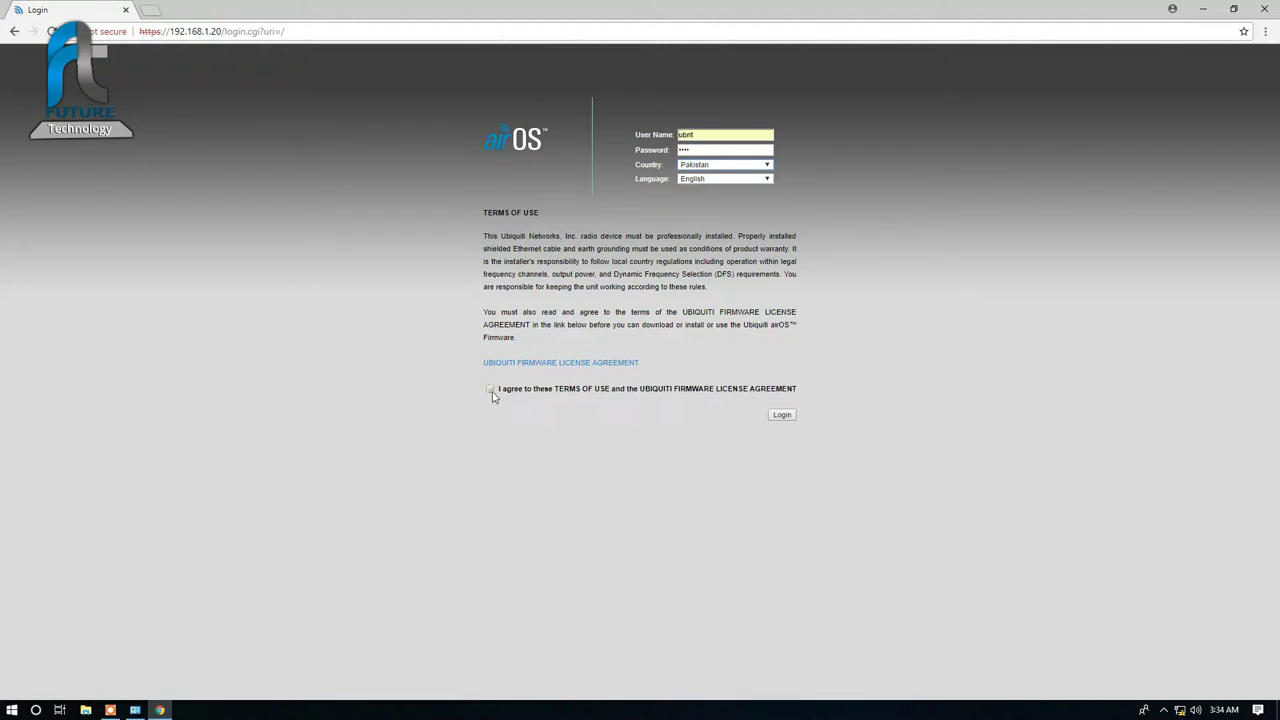
Step: Log in, dismiss the default-password warning, and go to the Wireless settings page
{"action": "left_click", "coordinate": [790, 420]}
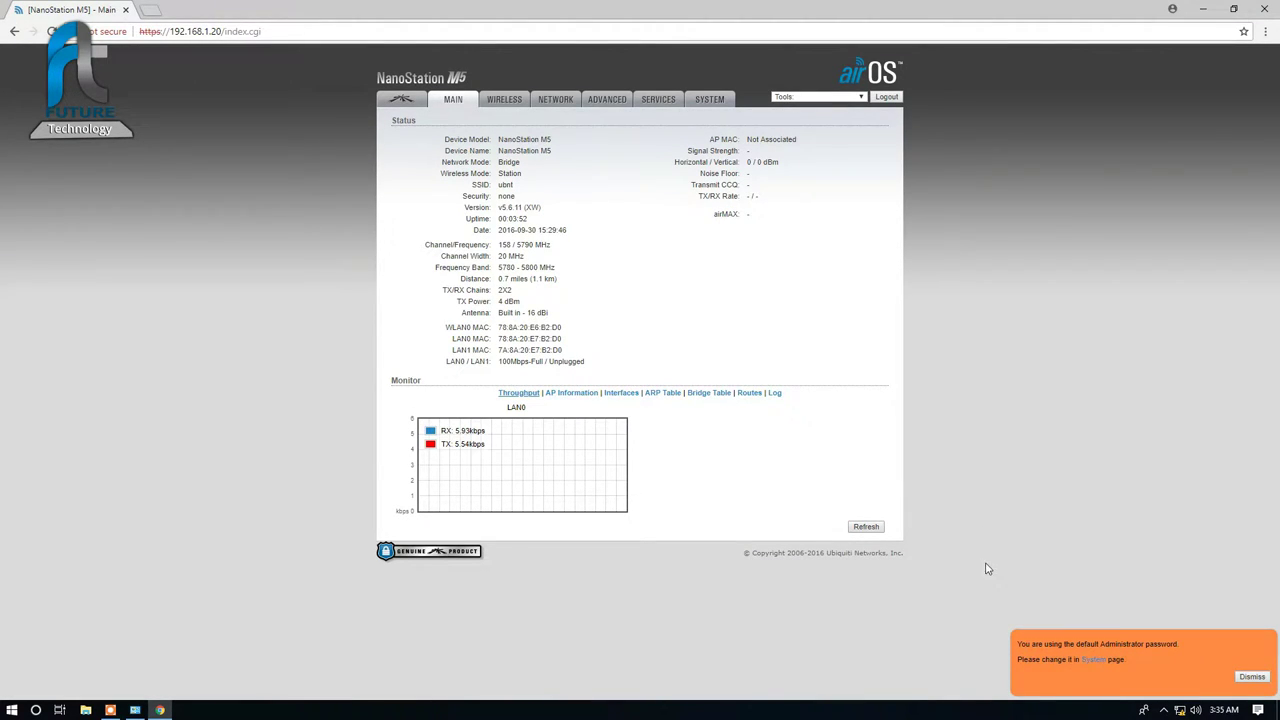
{"action": "left_click", "coordinate": [1250, 677]}
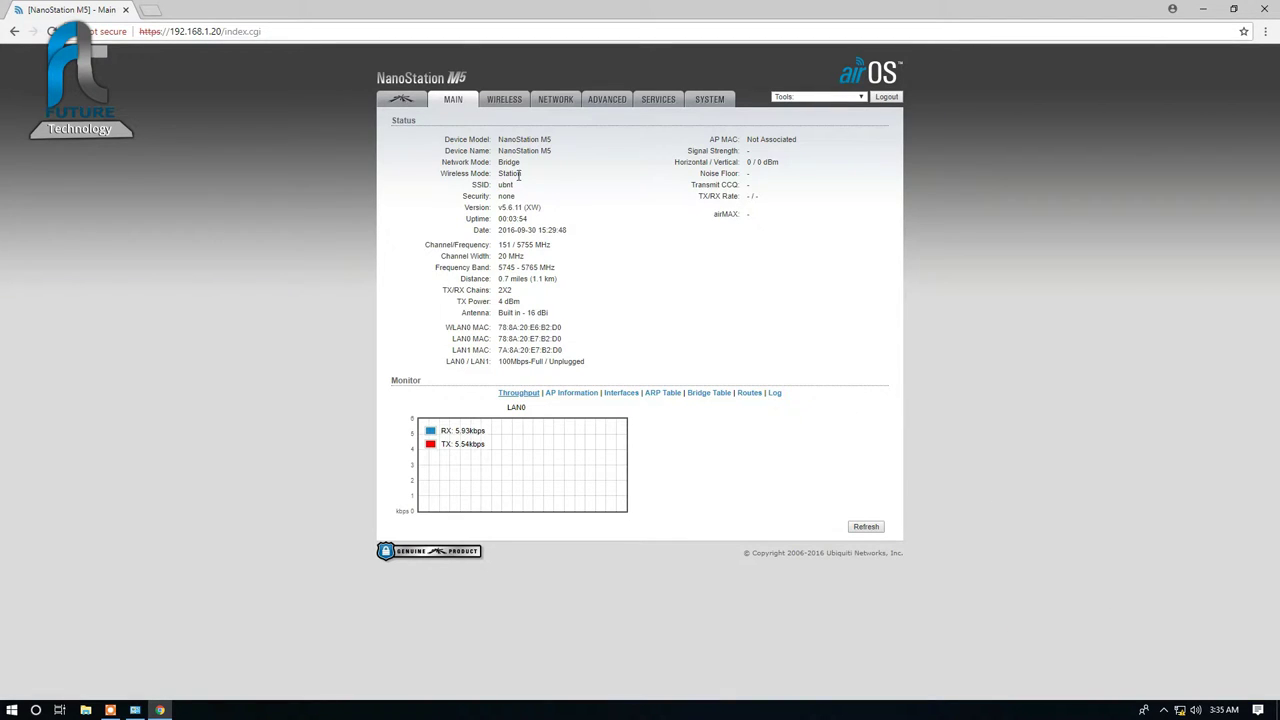
{"action": "left_click", "coordinate": [514, 106]}
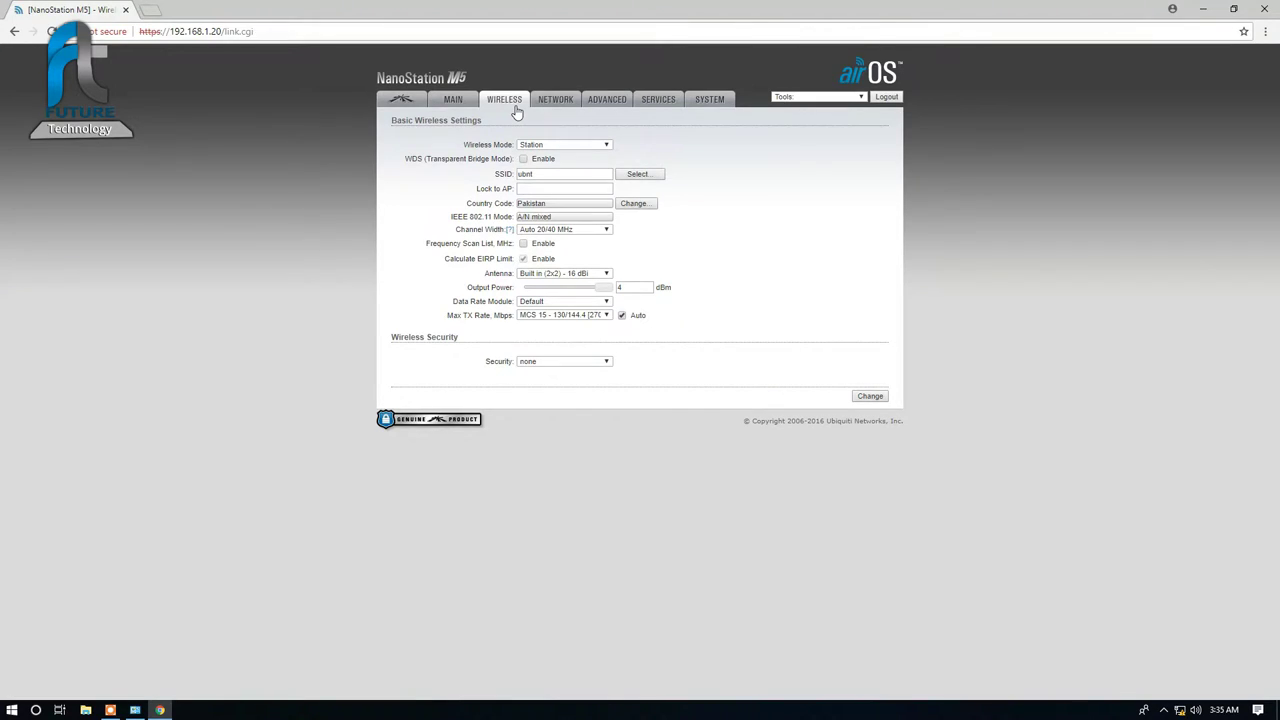
Step: Set wireless mode to Access Point and wireless security to WPA-AES
{"action": "left_click", "coordinate": [550, 145]}
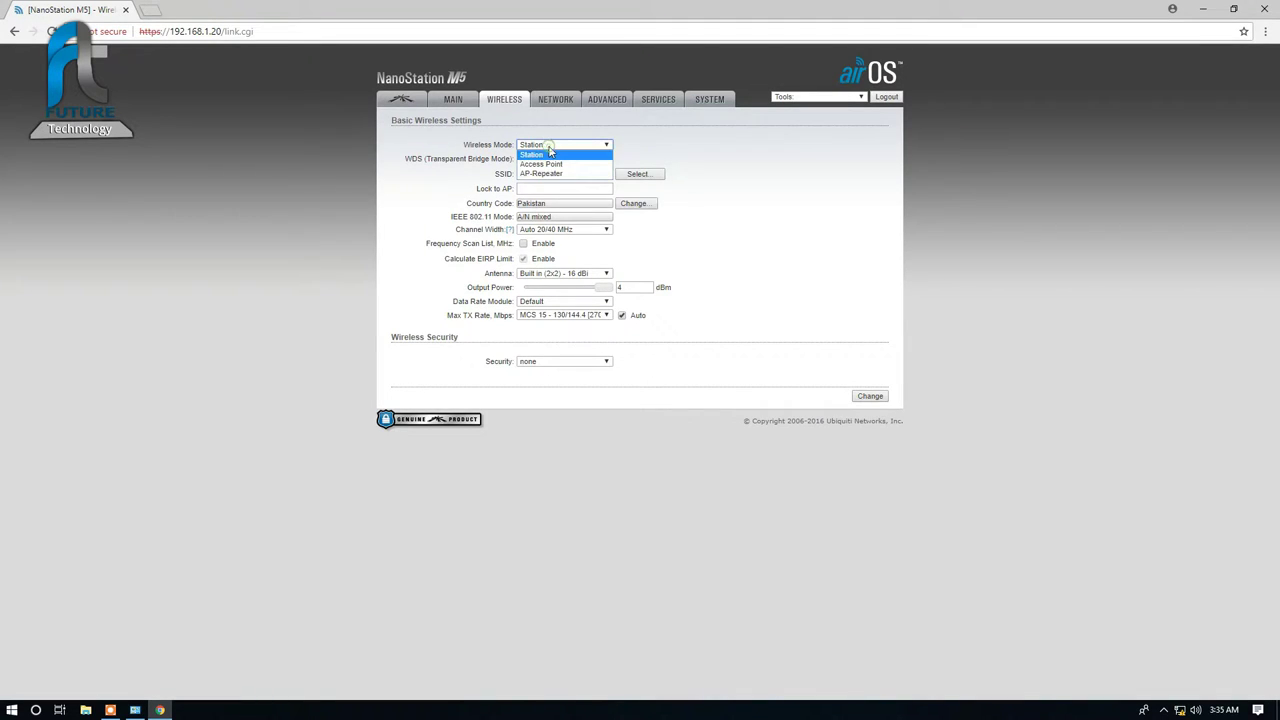
{"action": "left_click", "coordinate": [549, 165]}
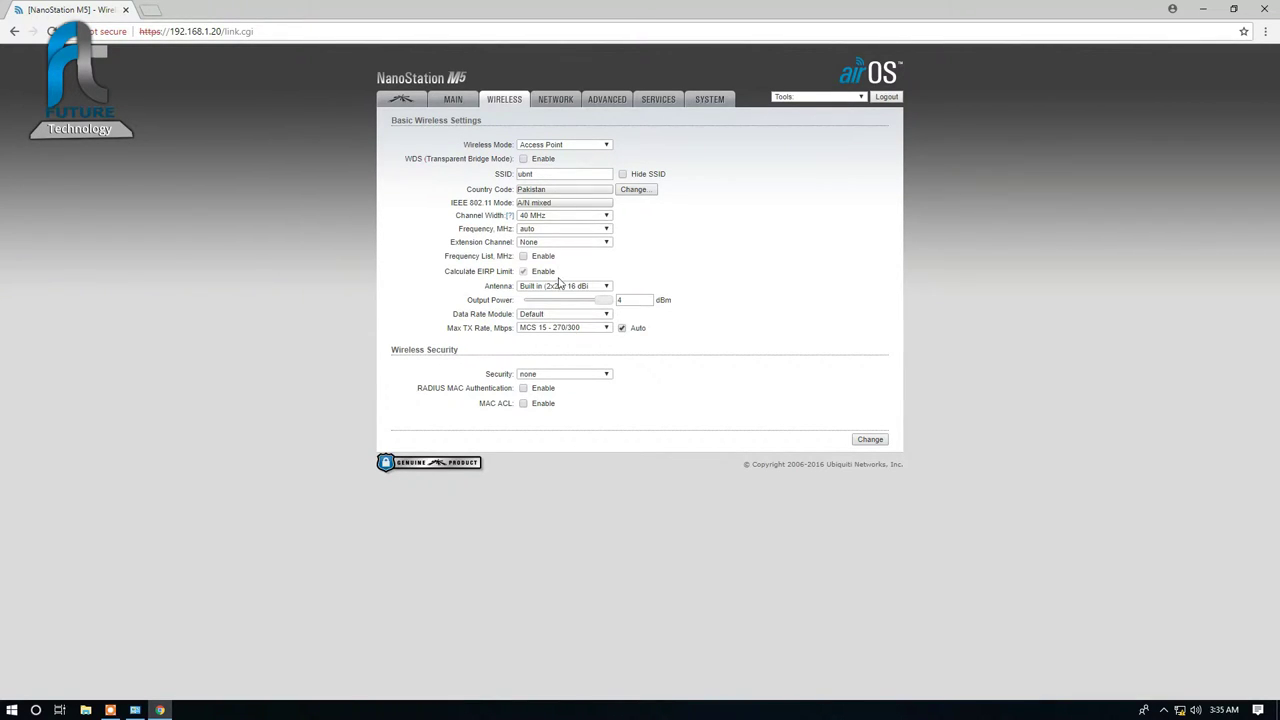
{"action": "left_click", "coordinate": [558, 376]}
{"action": "left_click", "coordinate": [563, 395]}
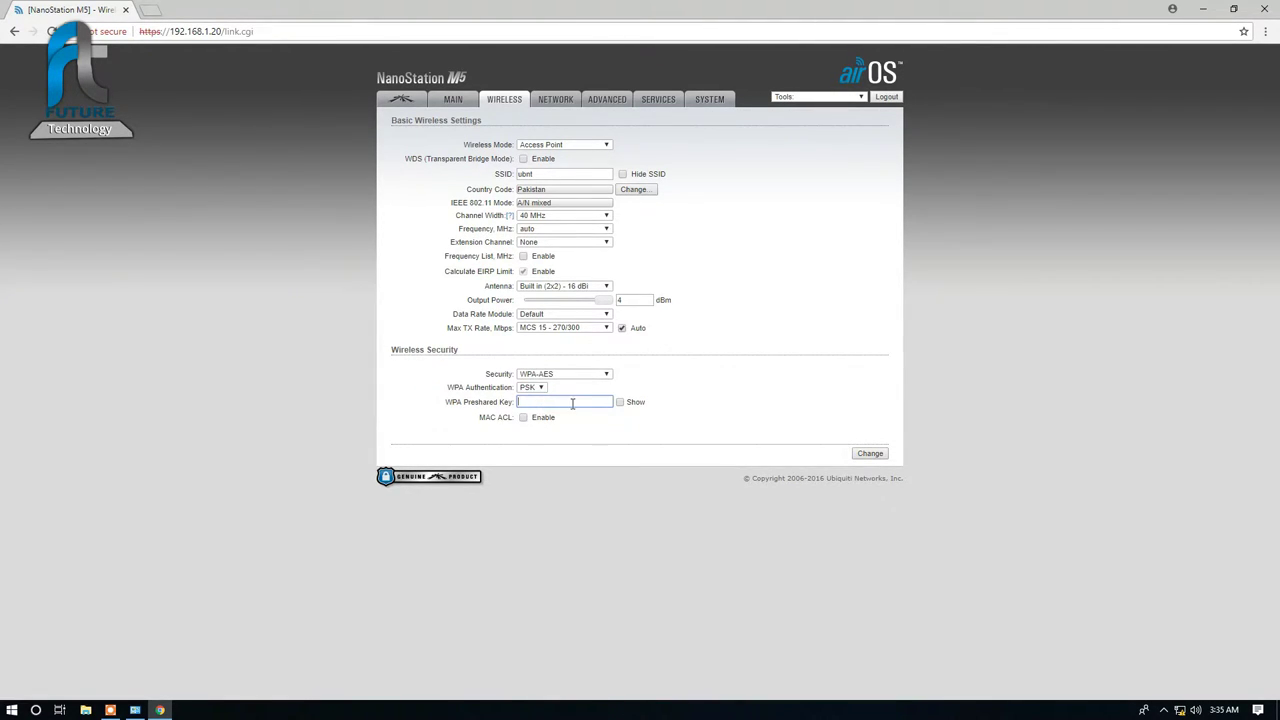
{"action": "left_click", "coordinate": [564, 376]}
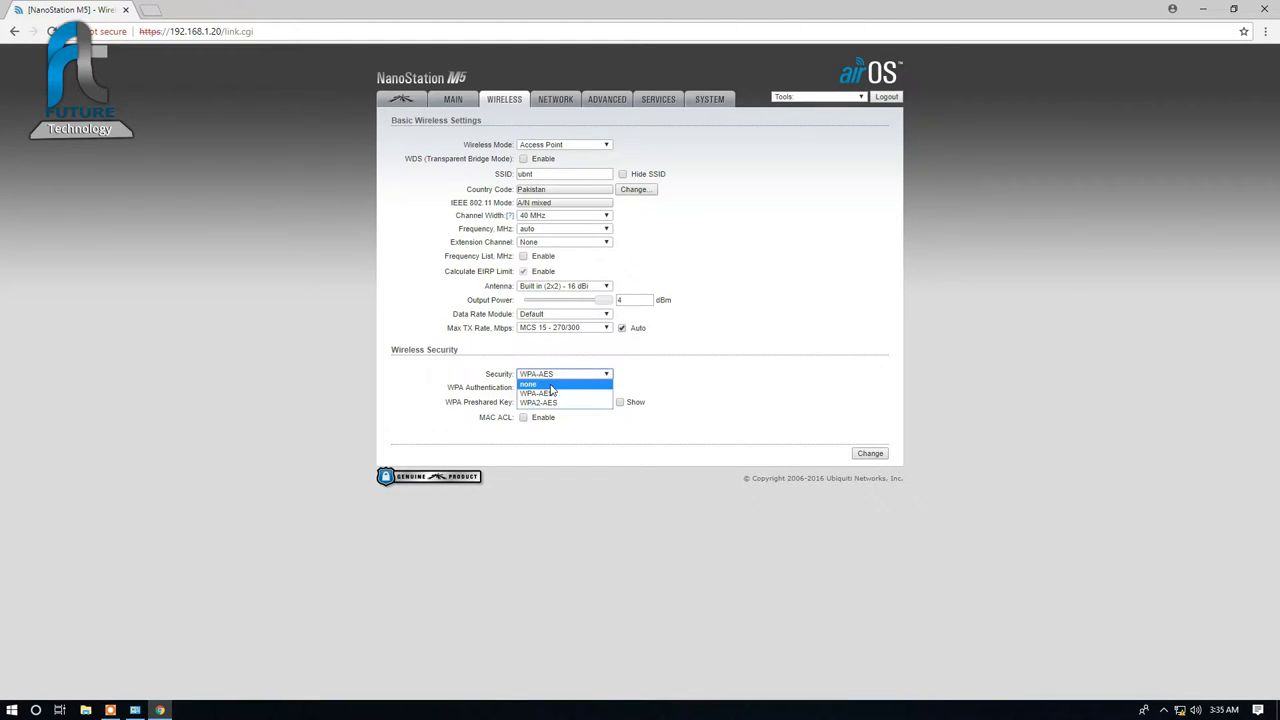
{"action": "left_click", "coordinate": [550, 385]}
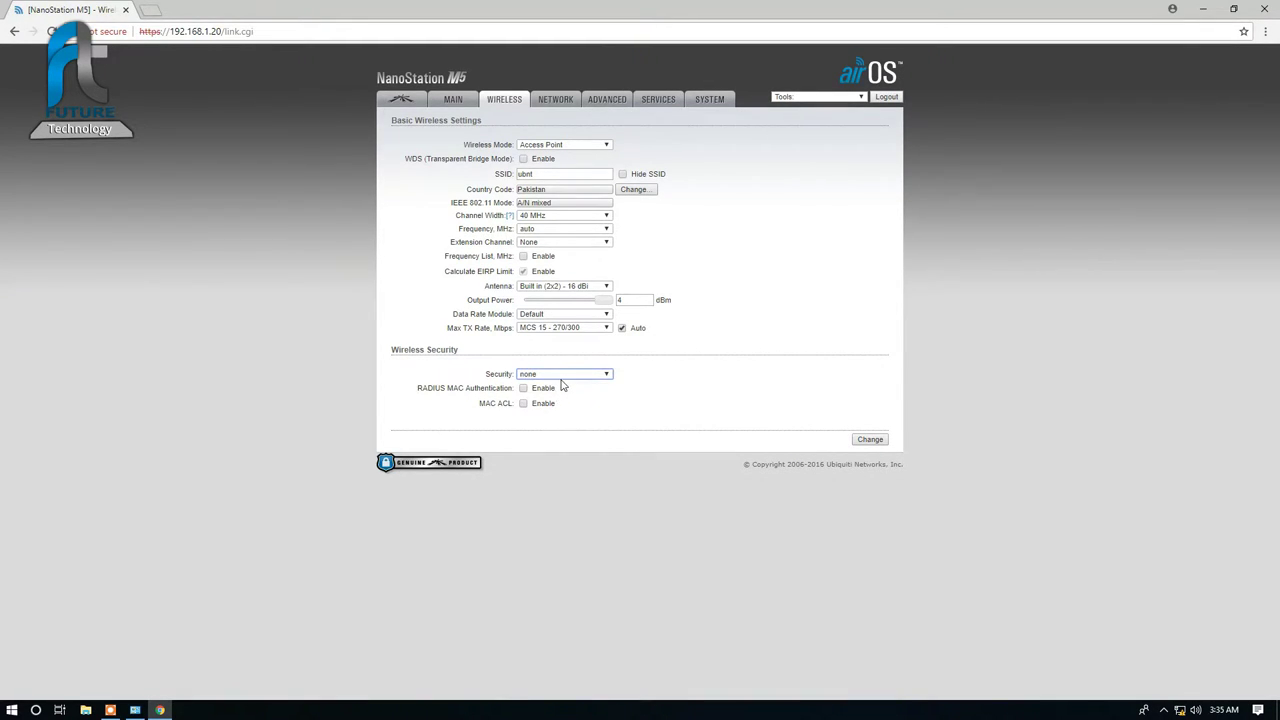
{"action": "left_click", "coordinate": [562, 375]}
{"action": "left_click", "coordinate": [558, 393]}
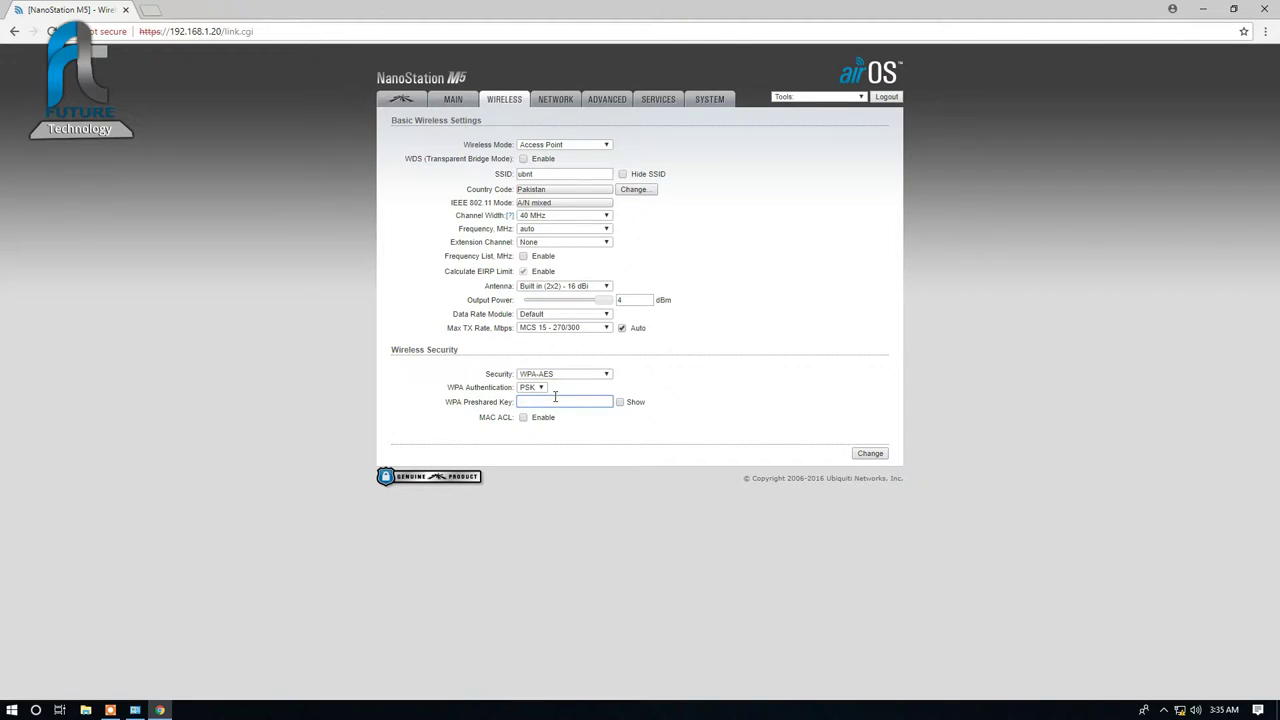
Step: Enter the WPA preshared key with Show ticked and submit the wireless changes
{"action": "left_click", "coordinate": [620, 402]}
{"action": "left_click", "coordinate": [880, 457]}
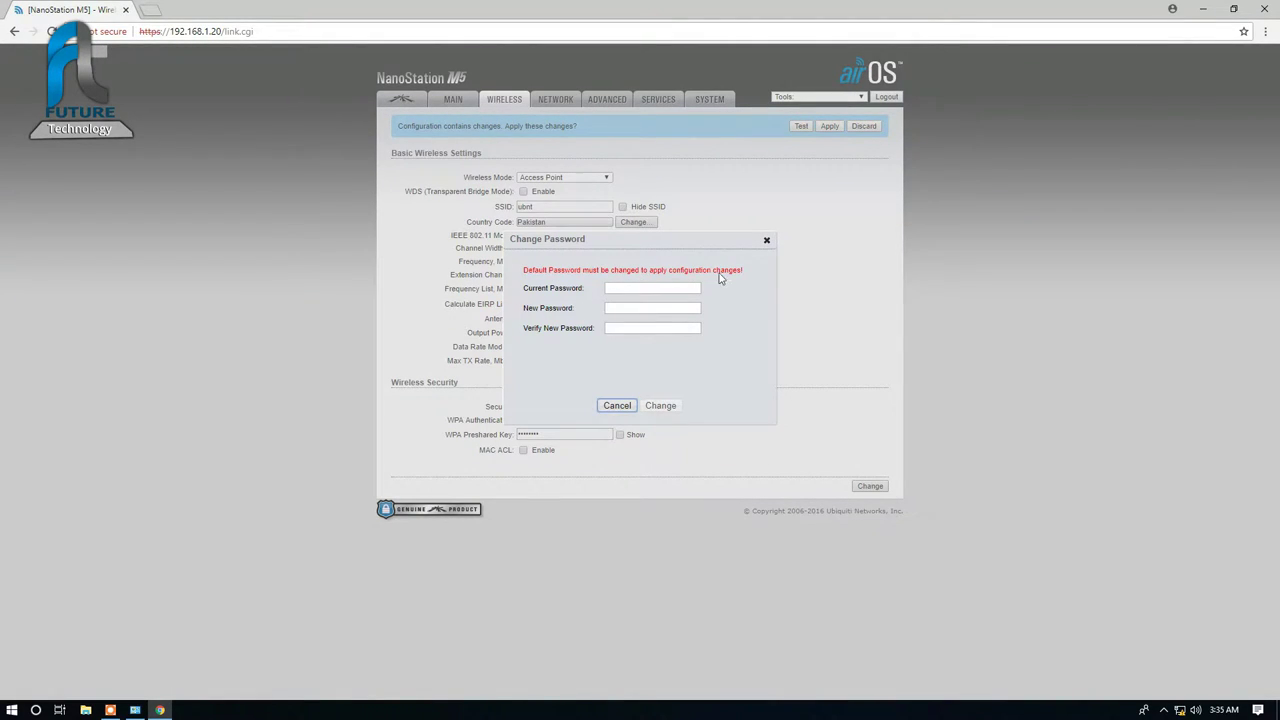
Step: Replace the default device password with a new one and apply the pending configuration
{"action": "left_click", "coordinate": [653, 289]}
{"action": "key", "text": "Tab"}
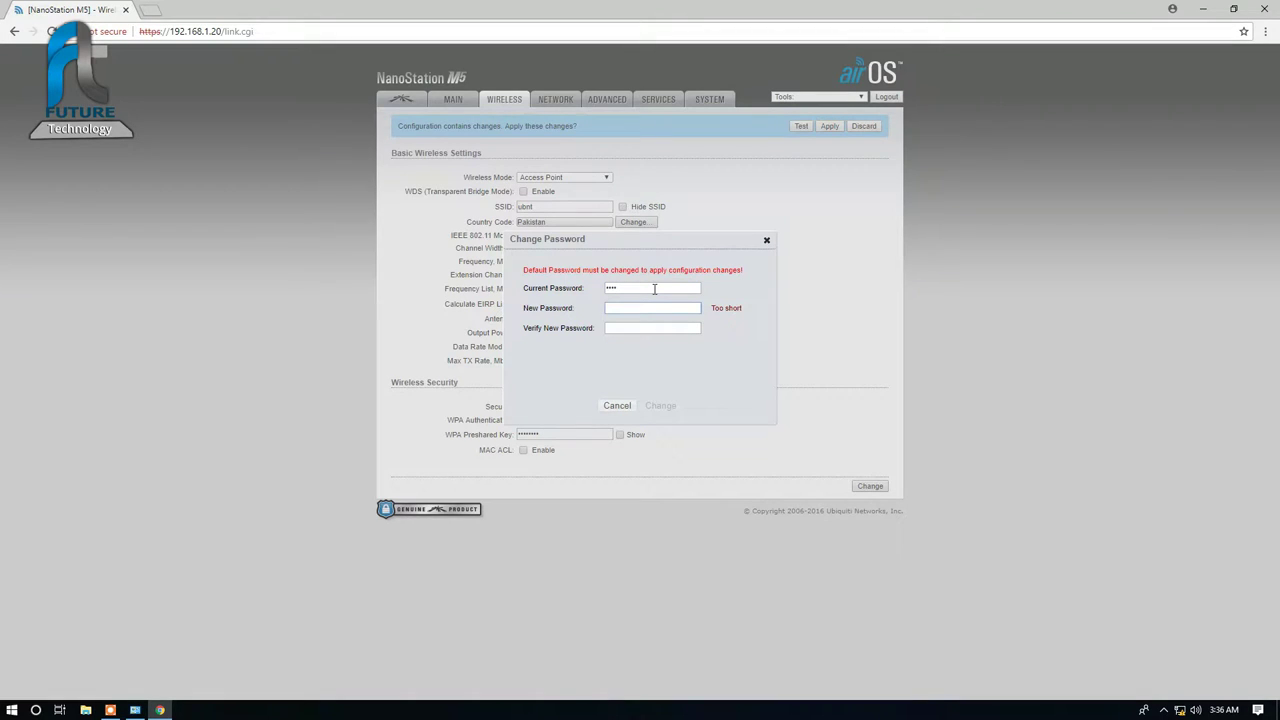
{"action": "key", "text": "Tab"}
{"action": "left_click", "coordinate": [660, 405]}
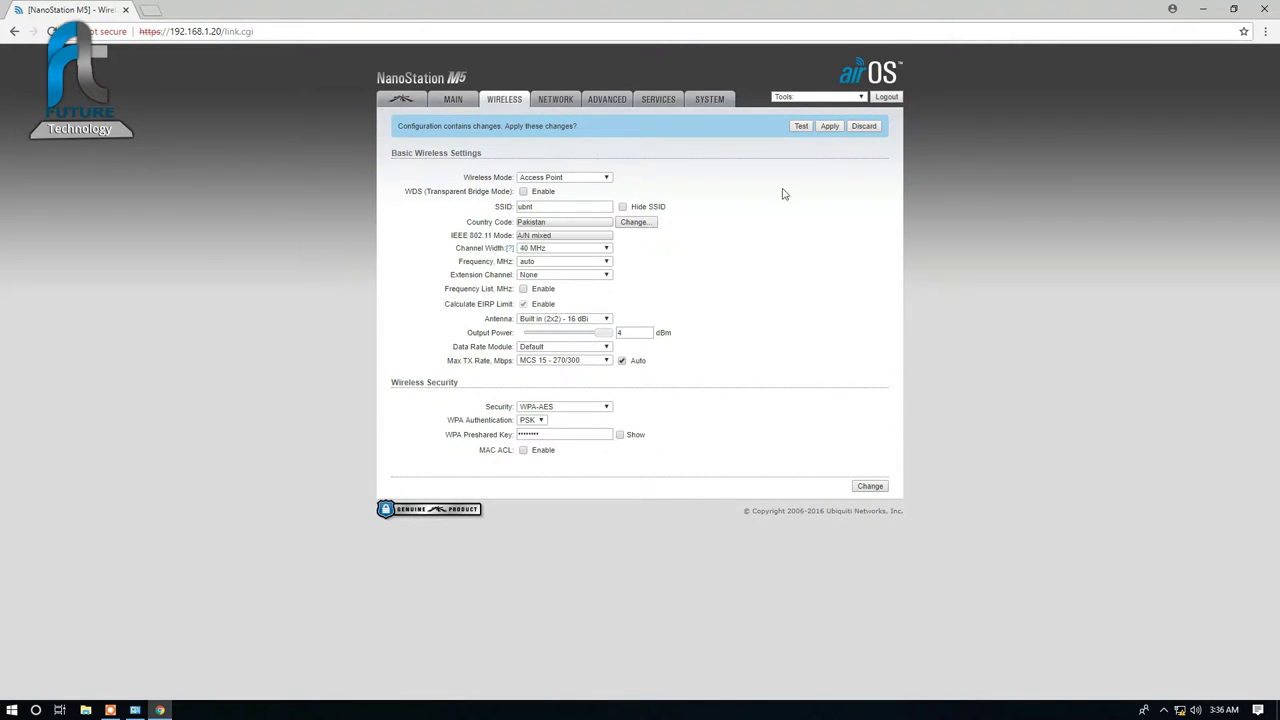
{"action": "left_click", "coordinate": [830, 127]}
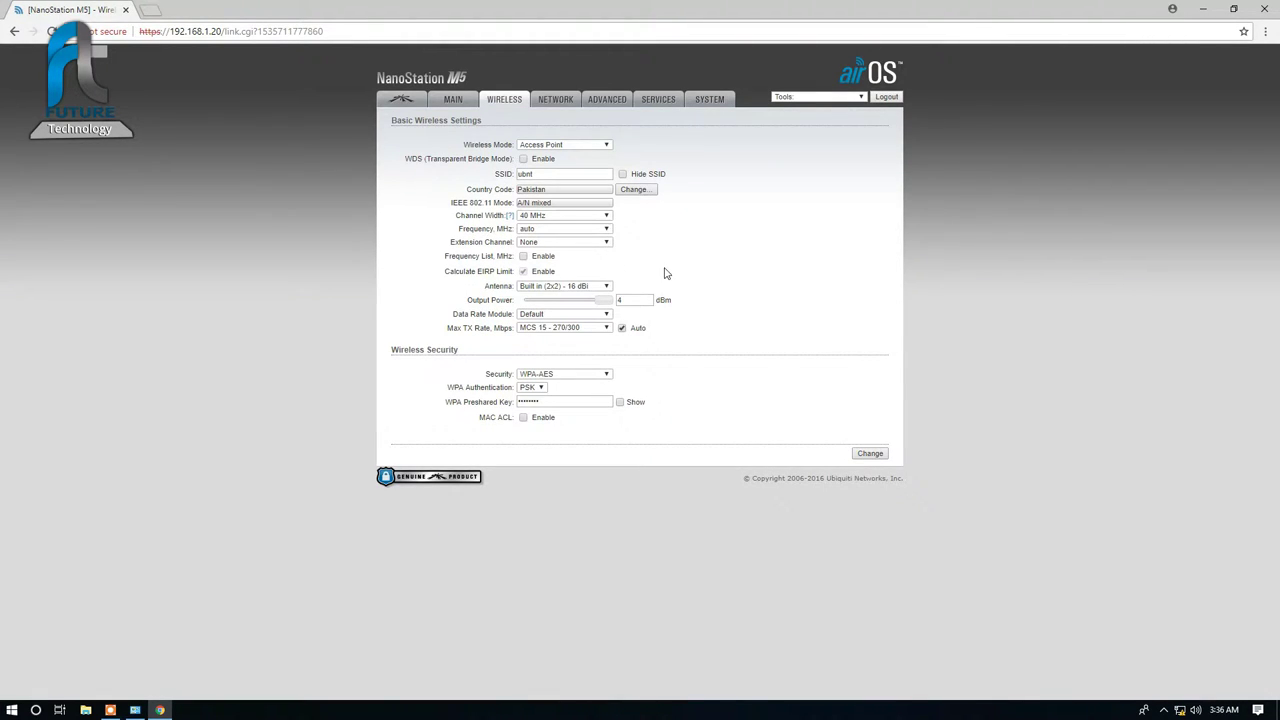
Step: Reload the Network settings page, proceeding past the certificate warning for 192.168.1.20
{"action": "left_click", "coordinate": [549, 104]}
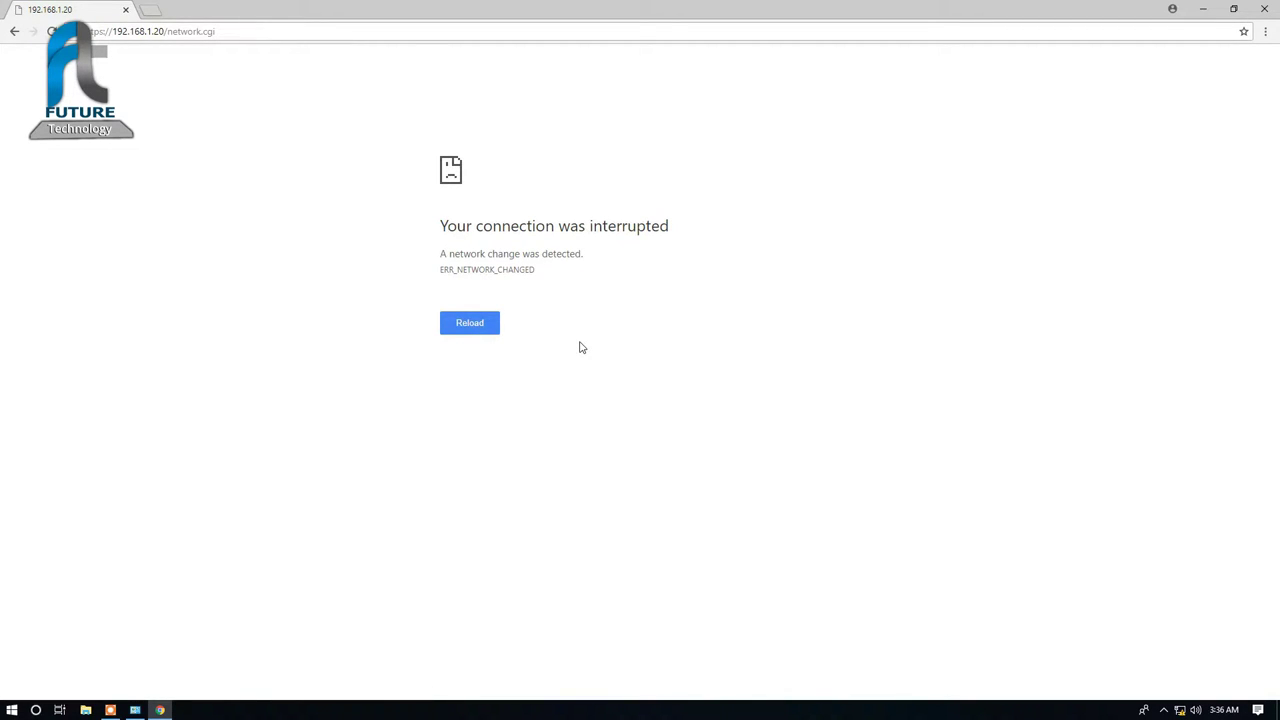
{"action": "left_click", "coordinate": [469, 322]}
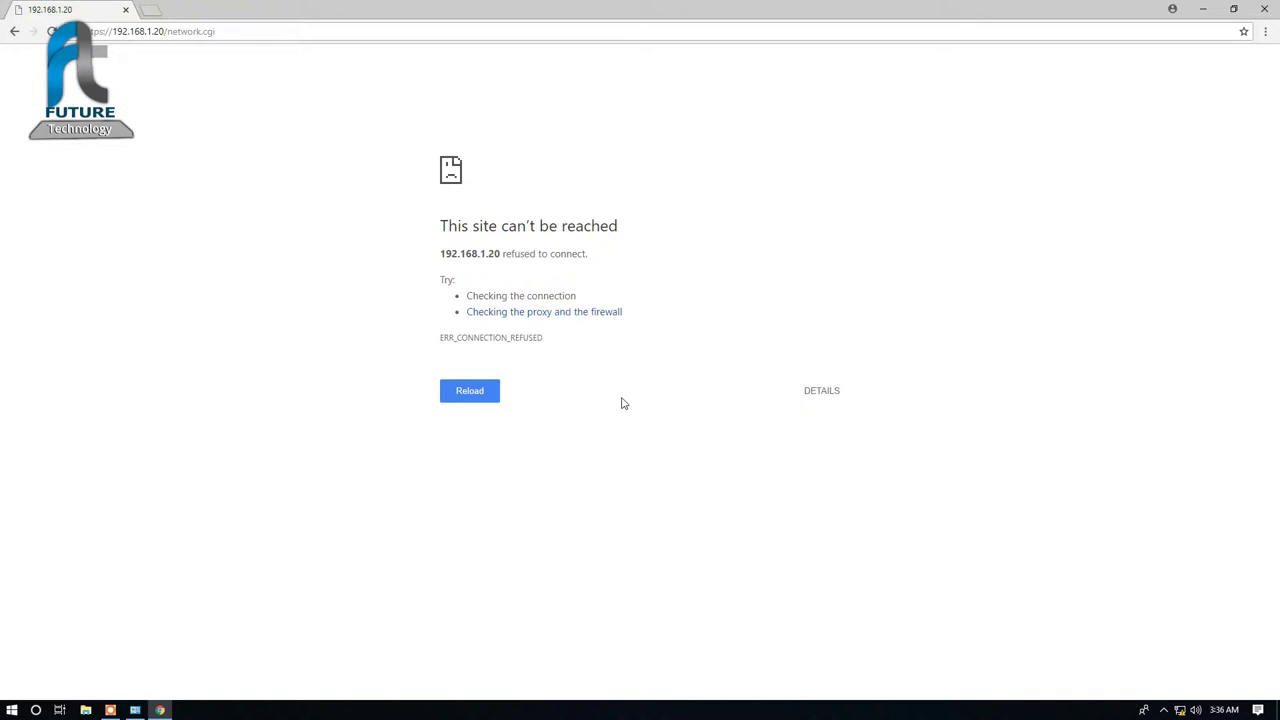
{"action": "right_click", "coordinate": [1181, 710]}
{"action": "left_click", "coordinate": [680, 425]}
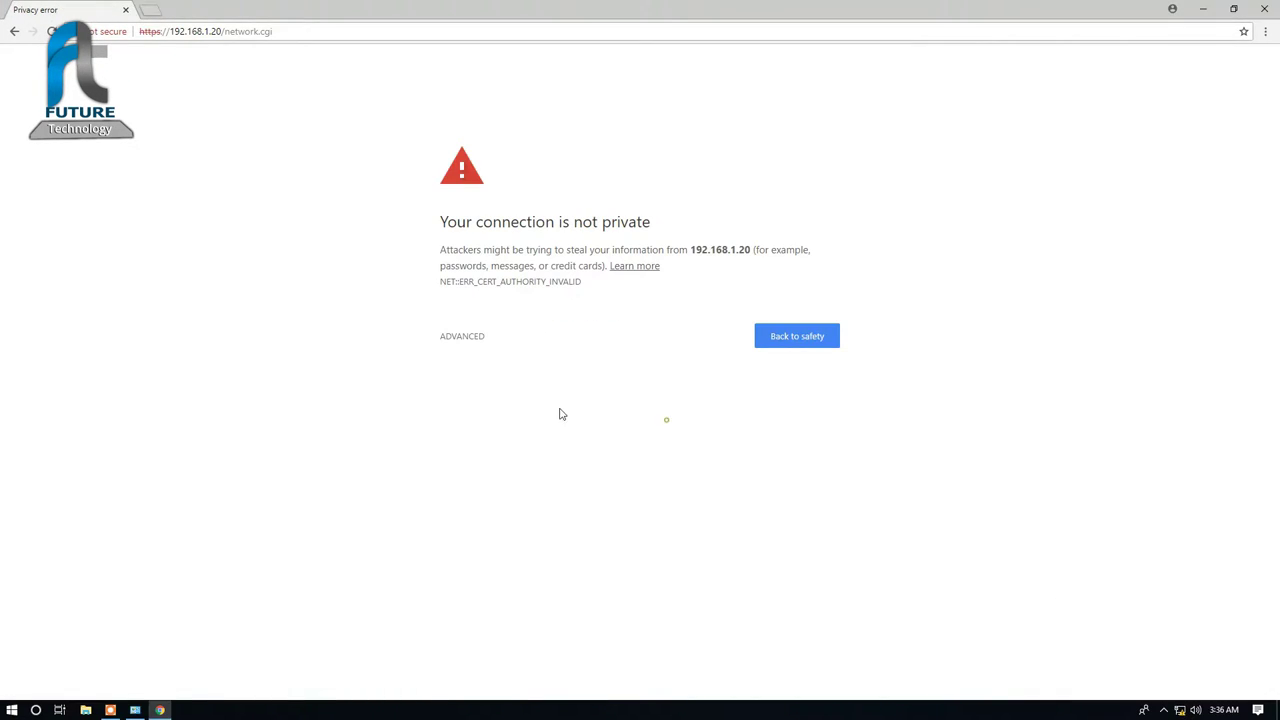
{"action": "left_click", "coordinate": [478, 340]}
{"action": "left_click", "coordinate": [514, 439]}
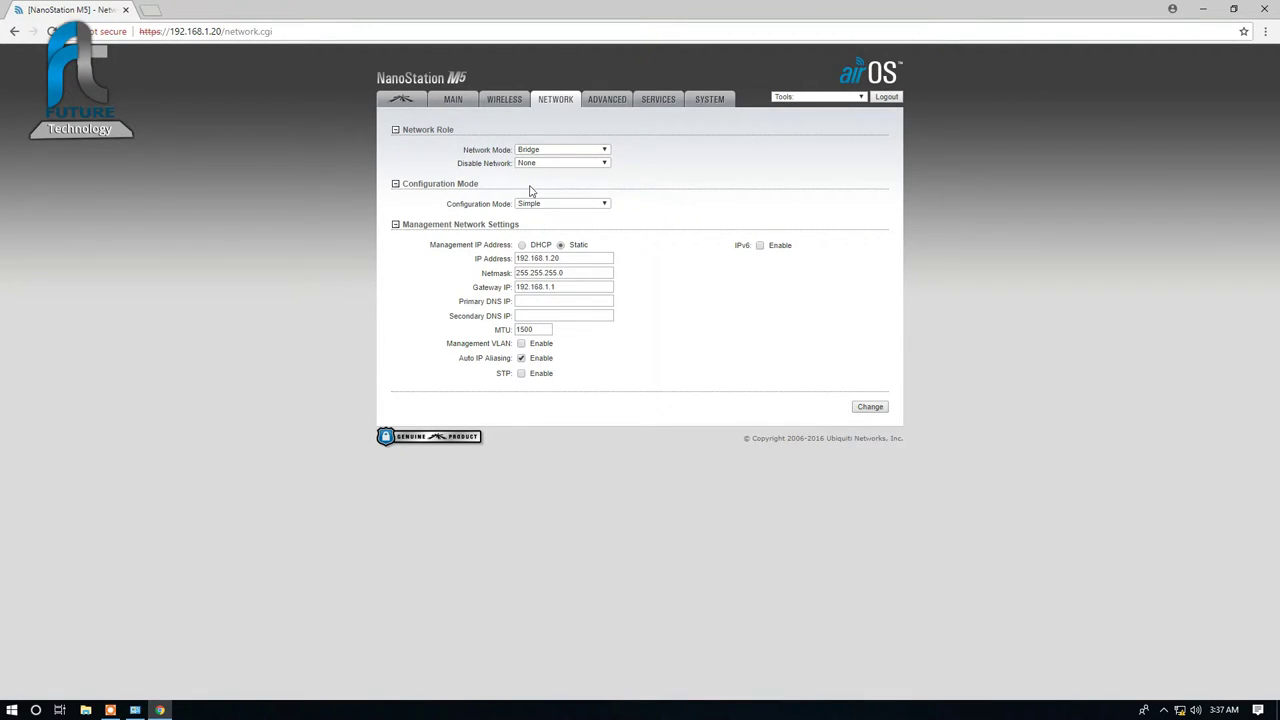
Step: Leave Disable Network at None and keep management addressing on Static
{"action": "left_click", "coordinate": [533, 163]}
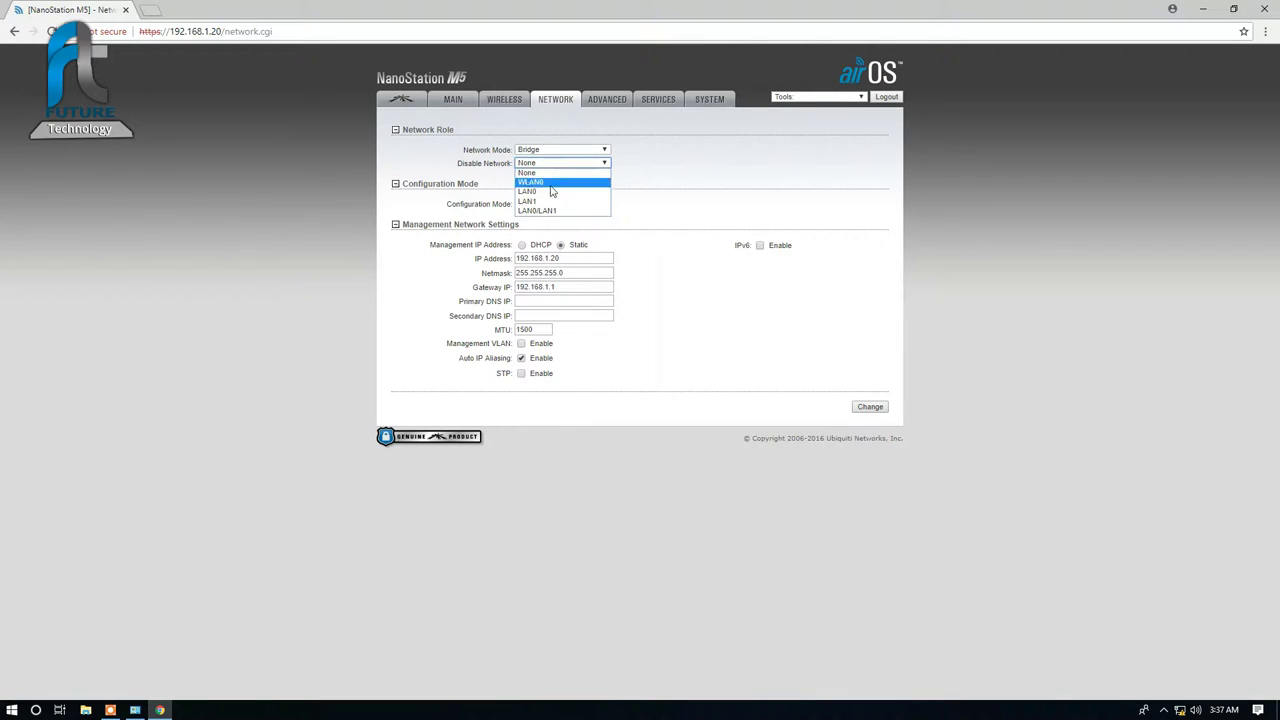
{"action": "left_click", "coordinate": [558, 173]}
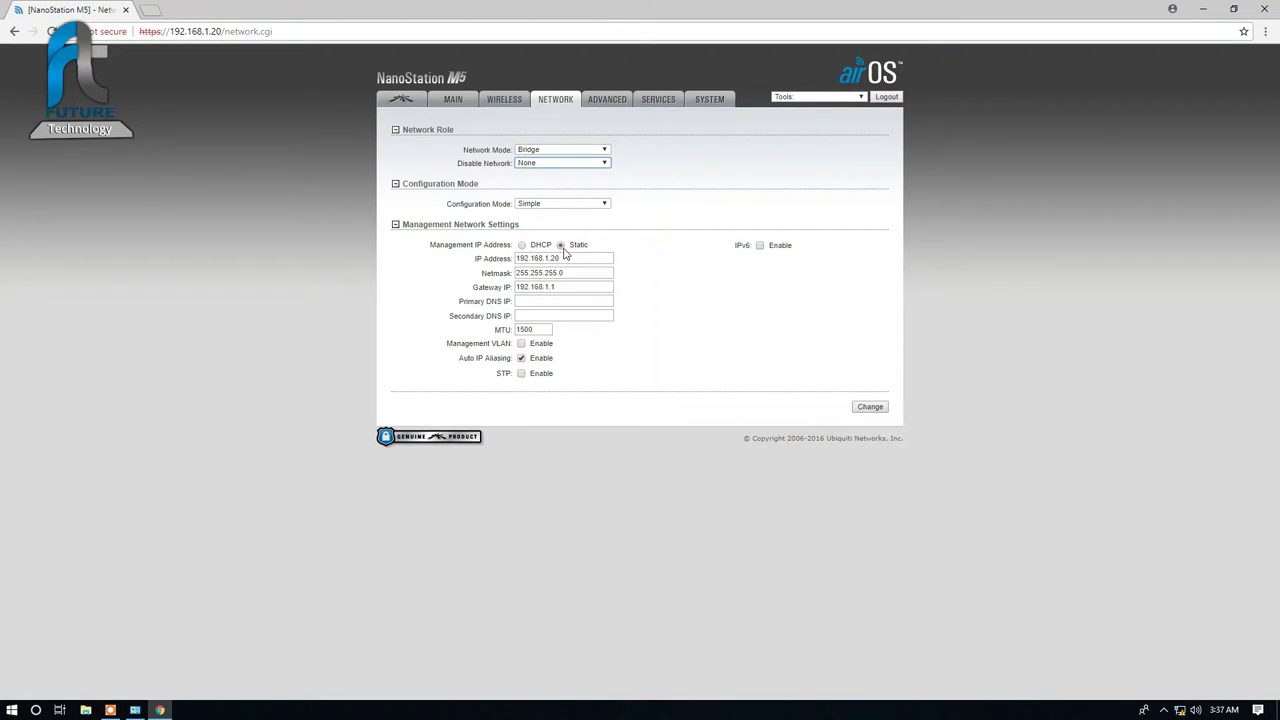
{"action": "left_click", "coordinate": [523, 245]}
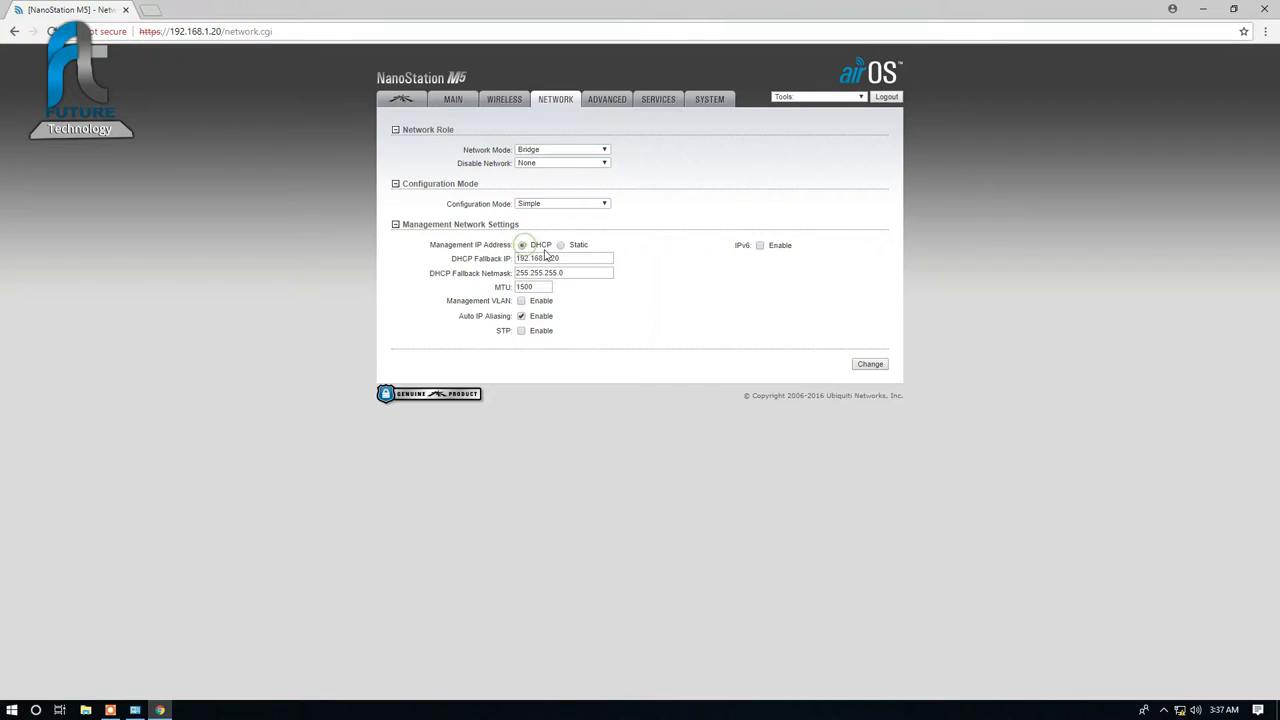
{"action": "left_click", "coordinate": [561, 246]}
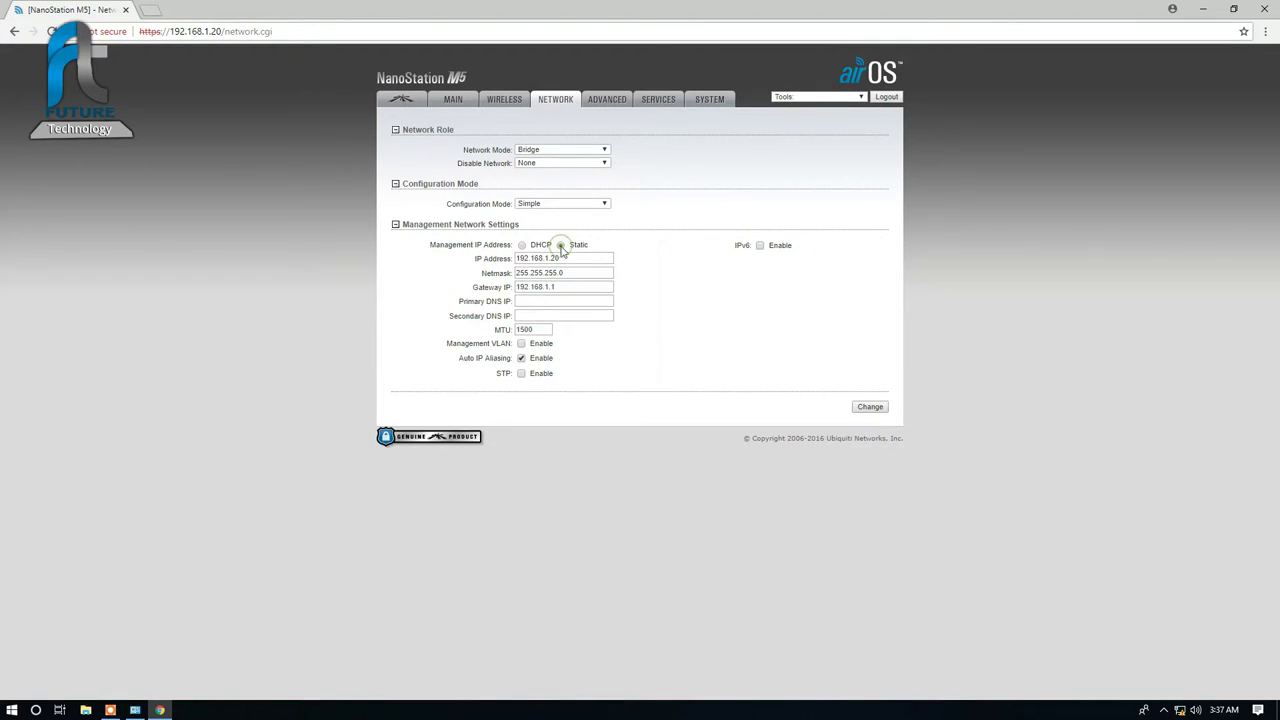
Step: Set management IP 10.10.10.1, netmask 255.0.0.0 and gateway 10.10.10.10
{"action": "left_click", "coordinate": [568, 259]}
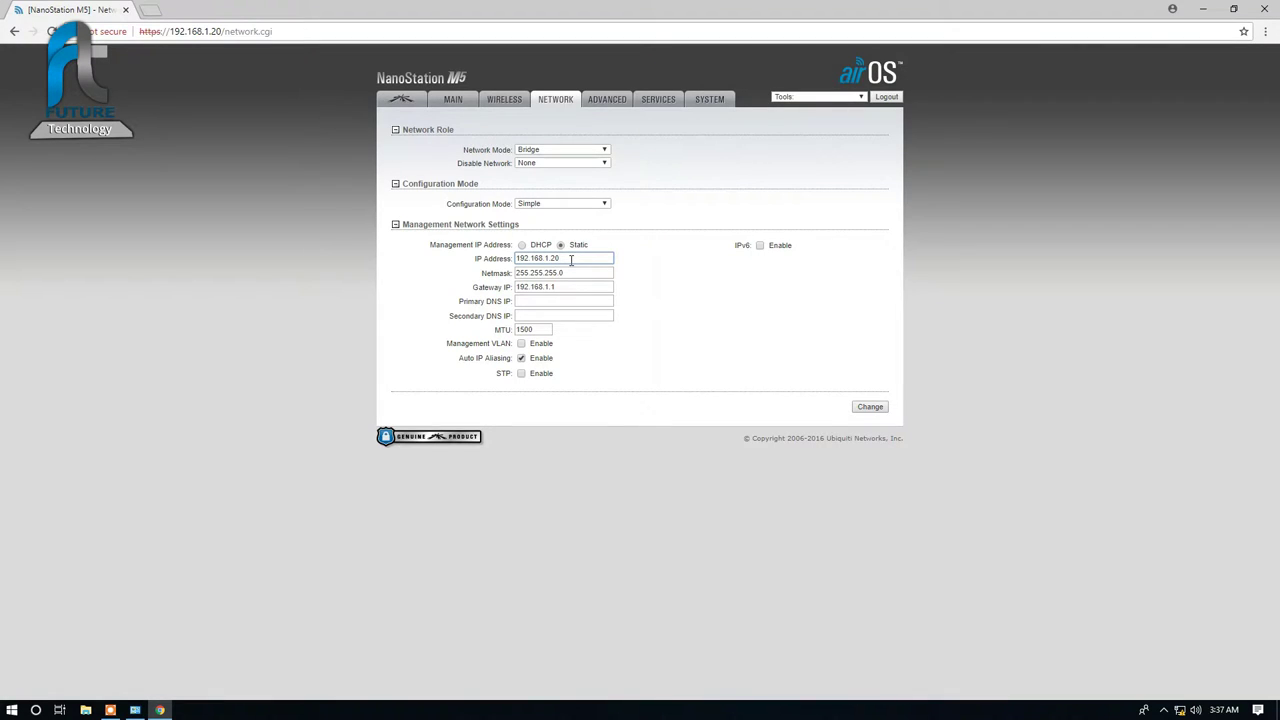
{"action": "key", "text": "BackSpace"}
{"action": "key", "text": "BackSpace"}
{"action": "key", "text": "BackSpace"}
{"action": "key", "text": "BackSpace"}
{"action": "key", "text": "BackSpace"}
{"action": "key", "text": "BackSpace"}
{"action": "key", "text": "BackSpace"}
{"action": "key", "text": "BackSpace"}
{"action": "key", "text": "BackSpace"}
{"action": "key", "text": "BackSpace"}
{"action": "key", "text": "BackSpace"}
{"action": "type", "text": "10.10.10.1"}
{"action": "key", "text": "Tab"}
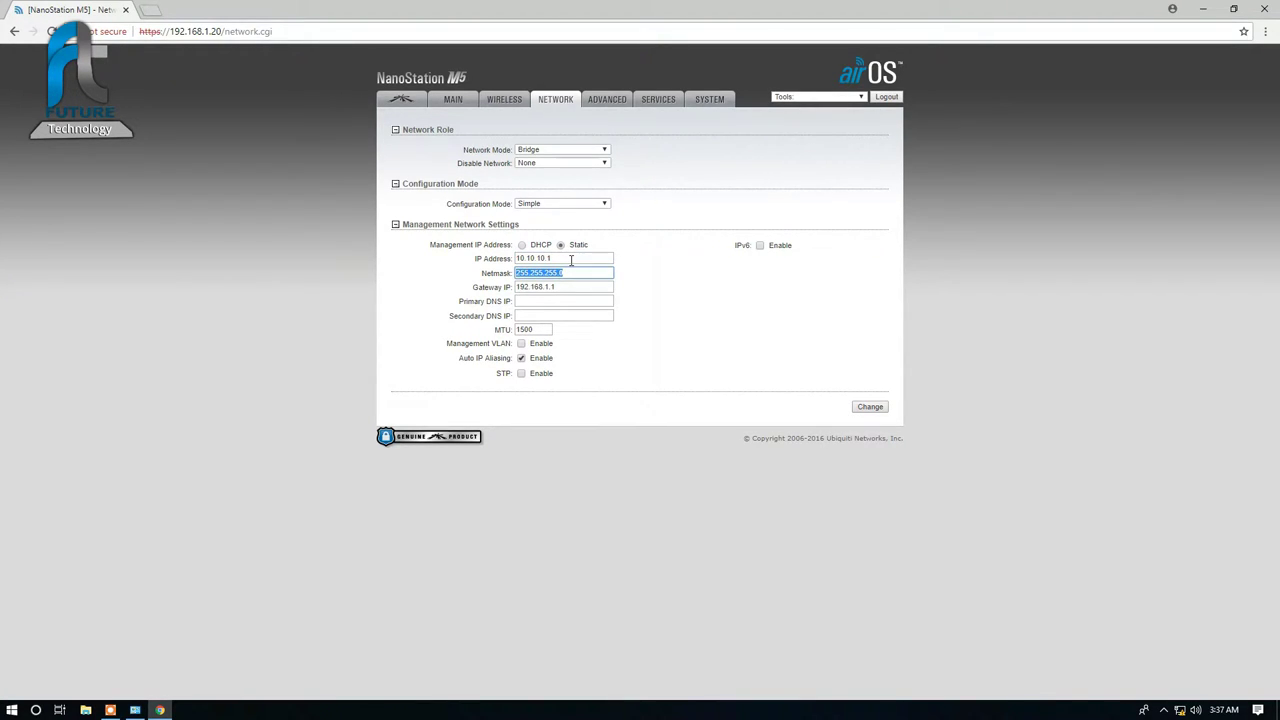
{"action": "type", "text": "255.0.0.0"}
{"action": "key", "text": "Tab"}
{"action": "type", "text": "10.10.10."}
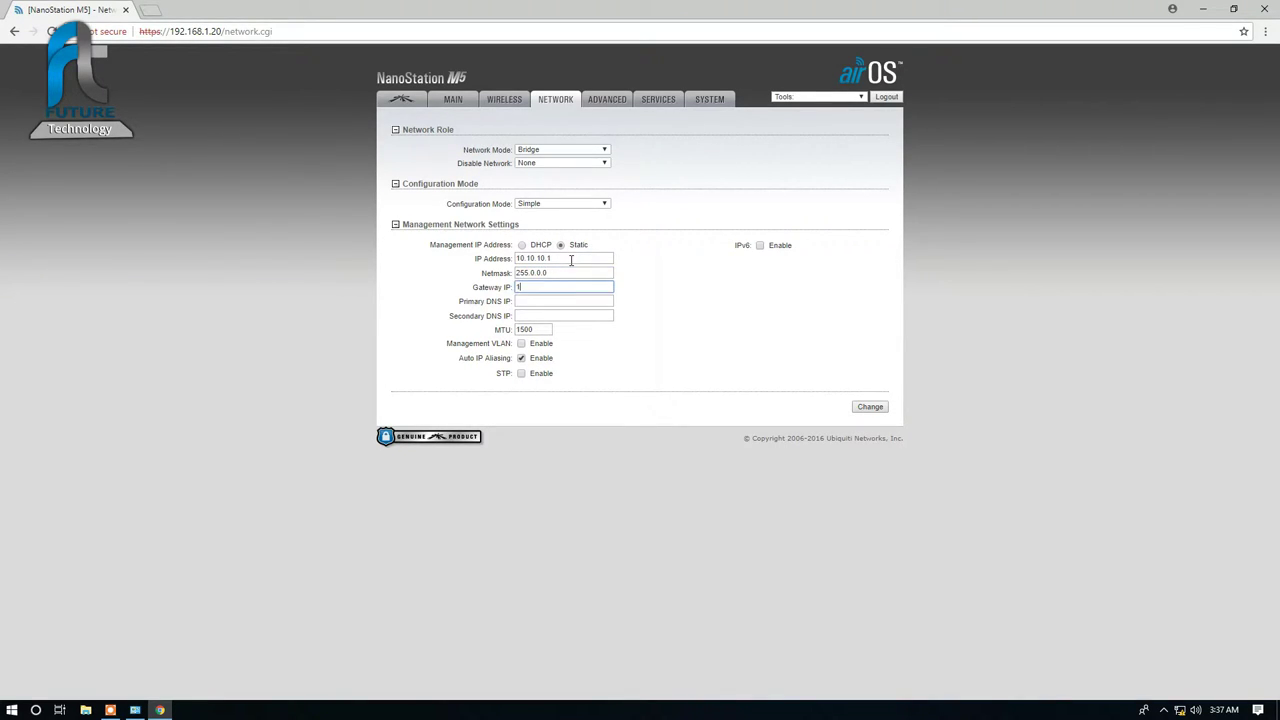
{"action": "type", "text": "10.10.10.0"}
Step: Submit and apply the 10.10.10.1 network settings so the device restarts on the new IP
{"action": "left_click", "coordinate": [869, 410]}
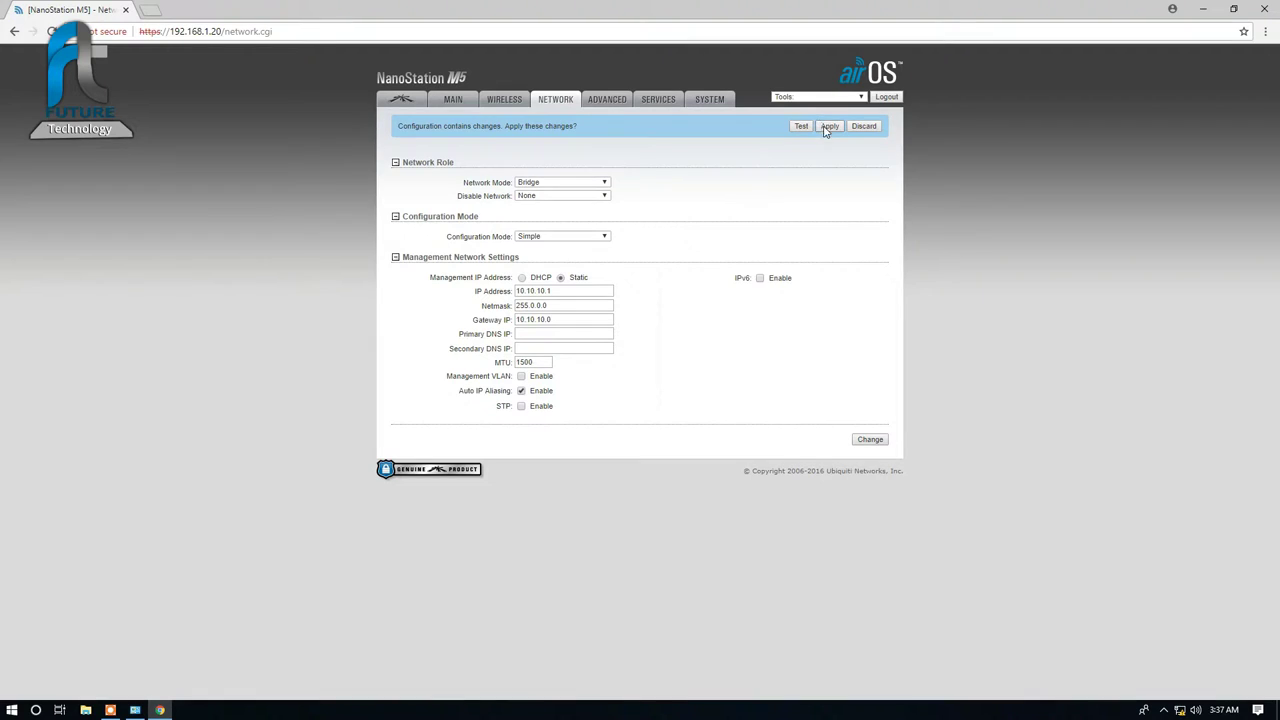
{"action": "left_click", "coordinate": [824, 126]}
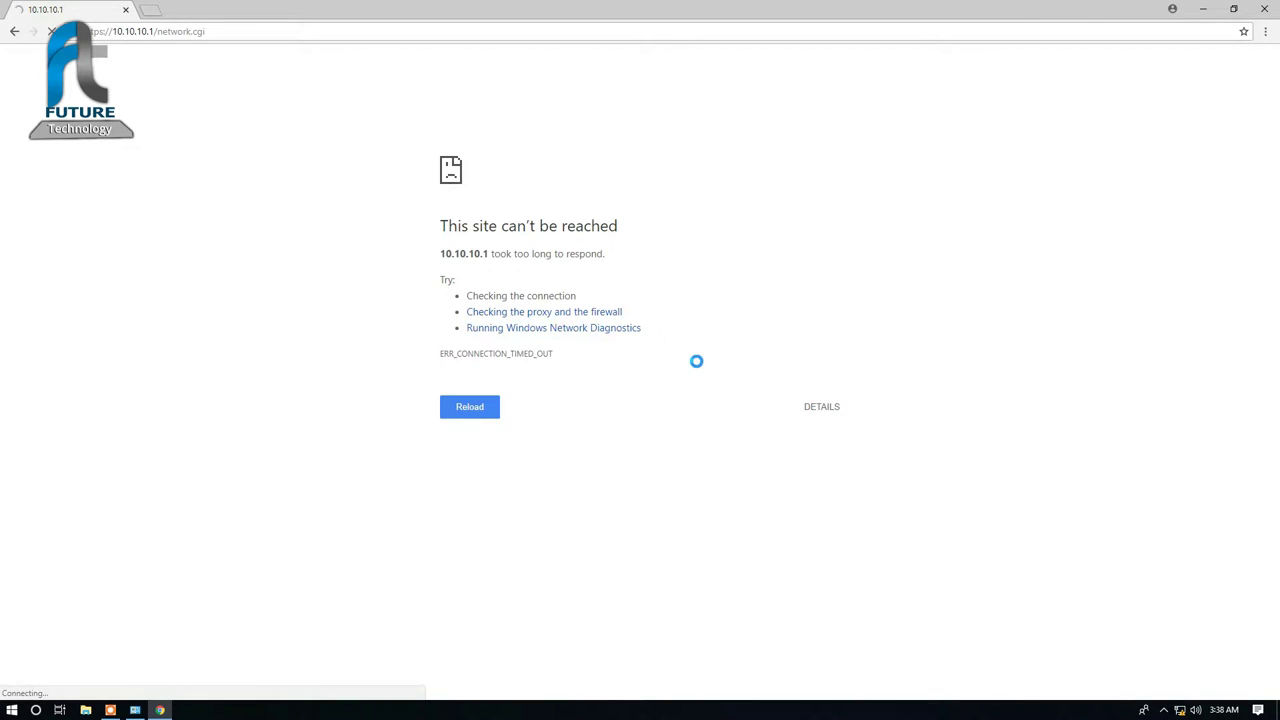
Step: Reach the Ethernet 2 adapter's IPv4 properties from Network & Internet settings
{"action": "right_click", "coordinate": [1182, 709]}
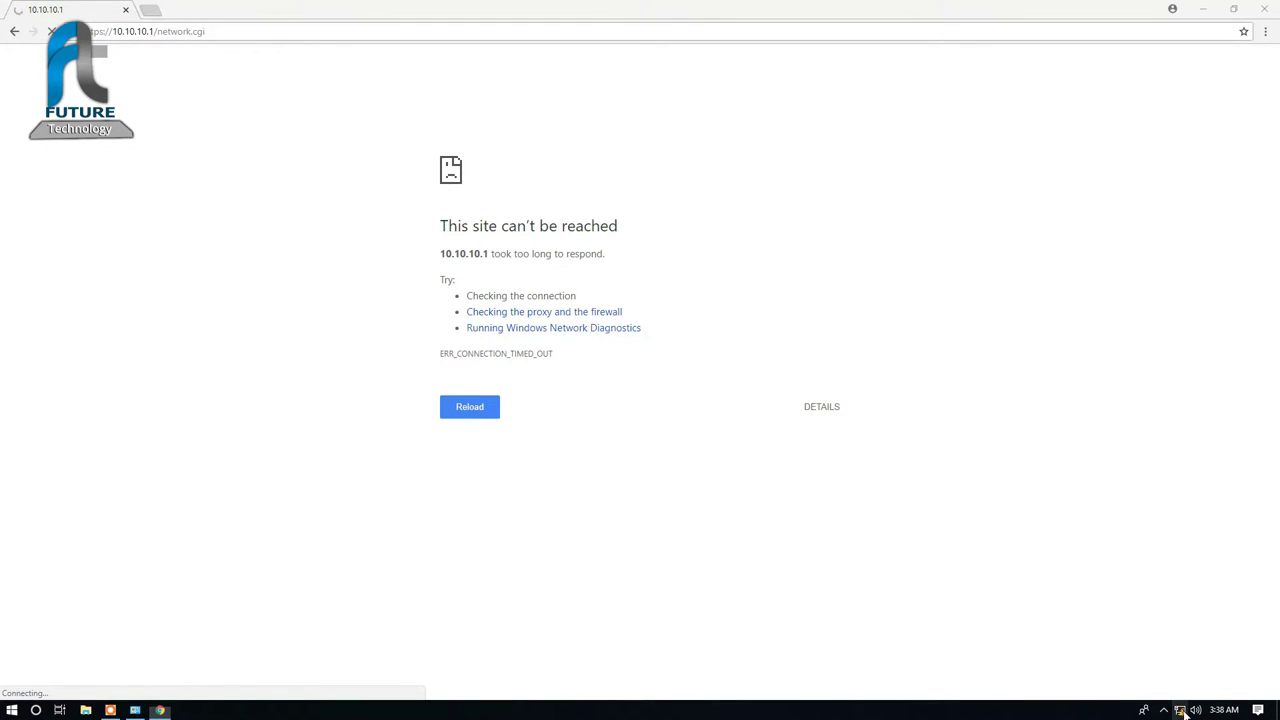
{"action": "left_click", "coordinate": [1185, 695]}
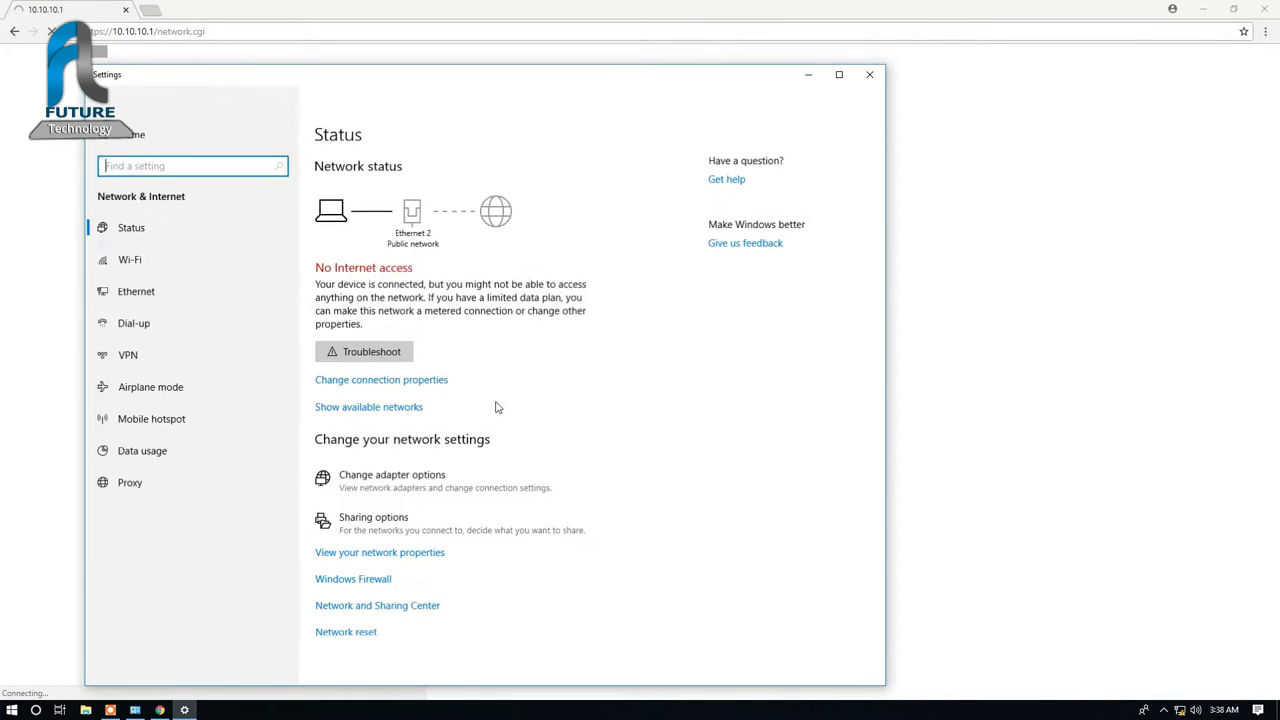
{"action": "left_click", "coordinate": [410, 478]}
{"action": "left_click", "coordinate": [368, 238]}
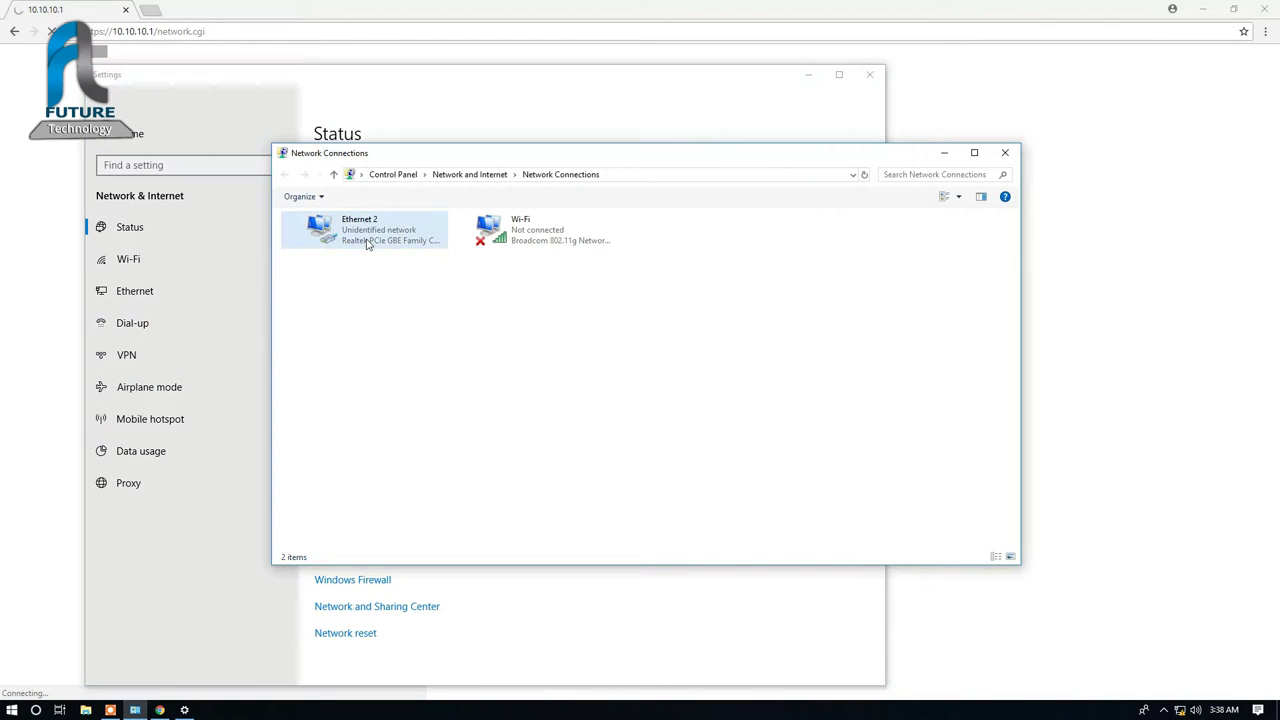
{"action": "left_click", "coordinate": [562, 465]}
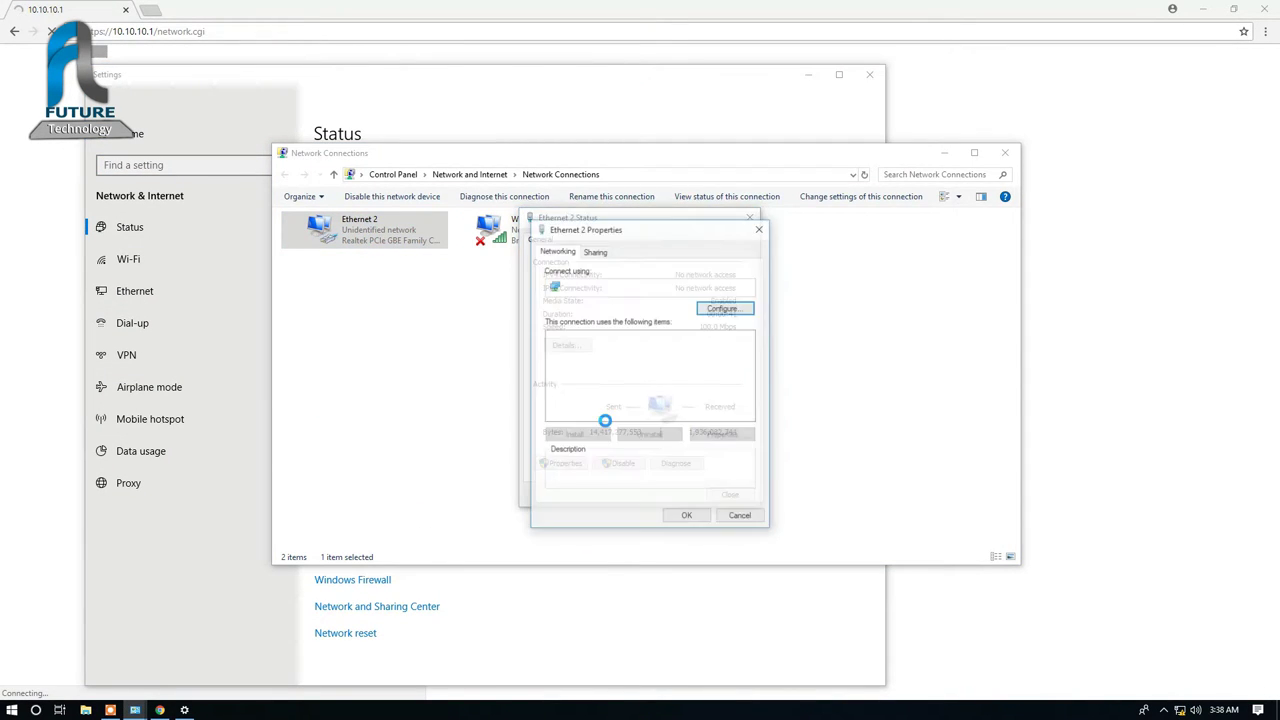
{"action": "double_click", "coordinate": [672, 370]}
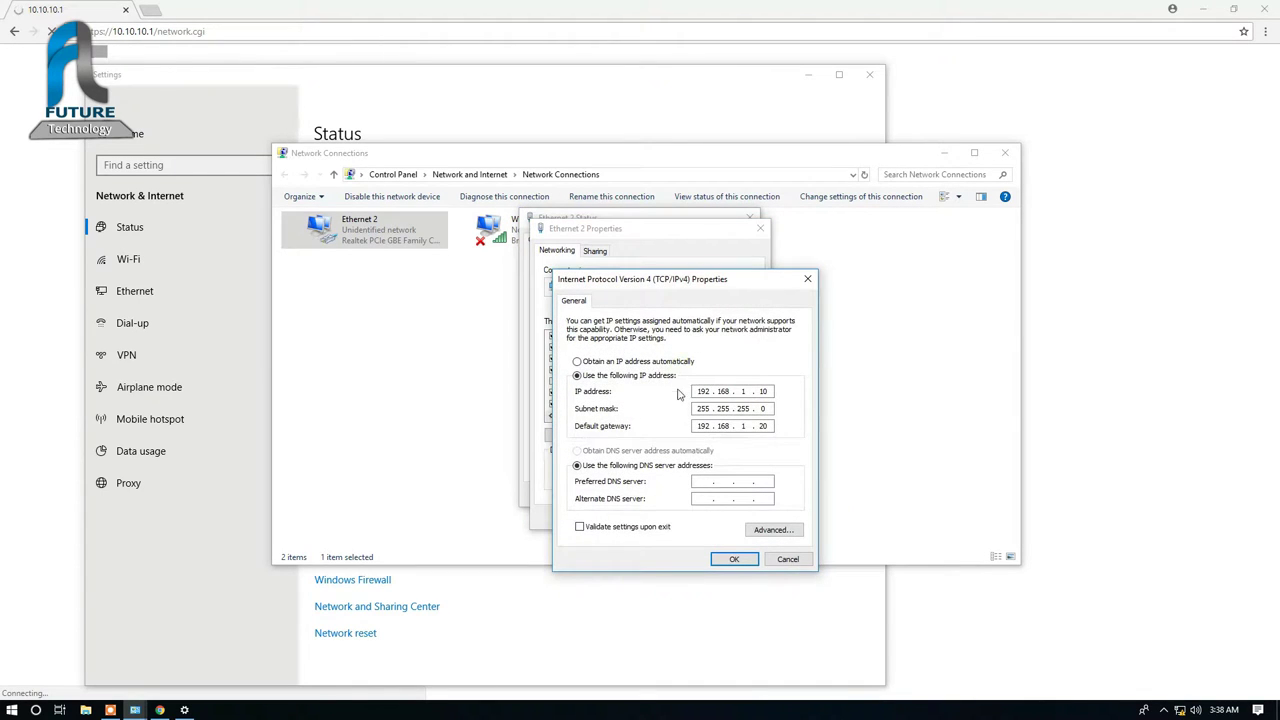
Step: Set Ethernet 2 to static IP 10.10.10.10, mask 255.0.0.0, gateway 10.10.10.1 and confirm
{"action": "left_click", "coordinate": [651, 362]}
{"action": "left_click", "coordinate": [656, 376]}
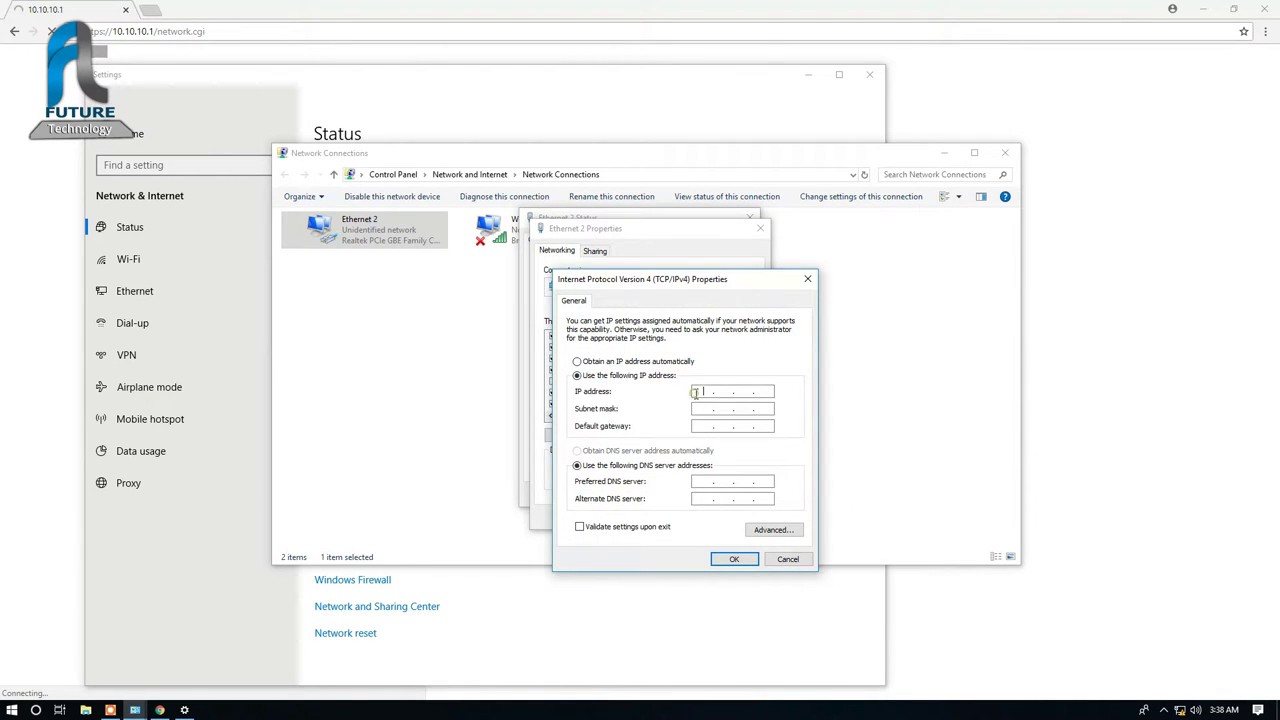
{"action": "left_click", "coordinate": [697, 392]}
{"action": "type", "text": "10 . 10 . 10 . 10"}
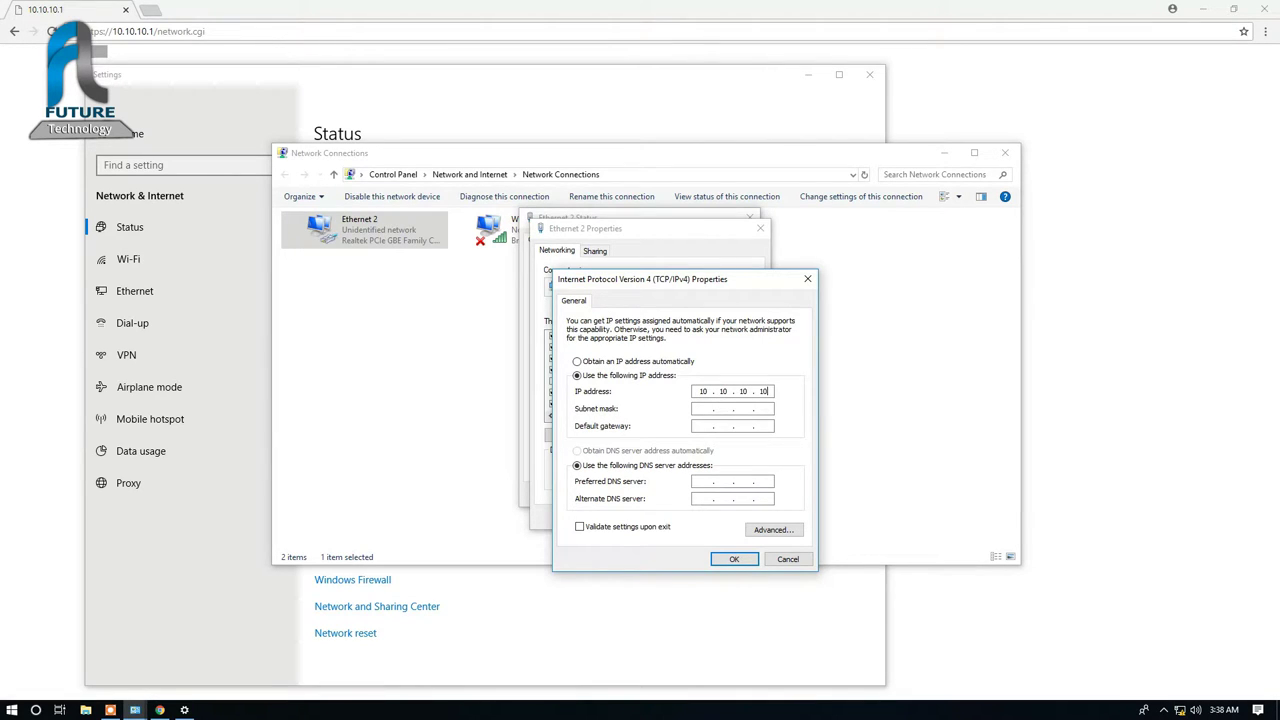
{"action": "key", "text": "Tab"}
{"action": "key", "text": "Tab"}
{"action": "type", "text": "10 . 10 . 10 ."}
{"action": "left_click", "coordinate": [734, 559]}
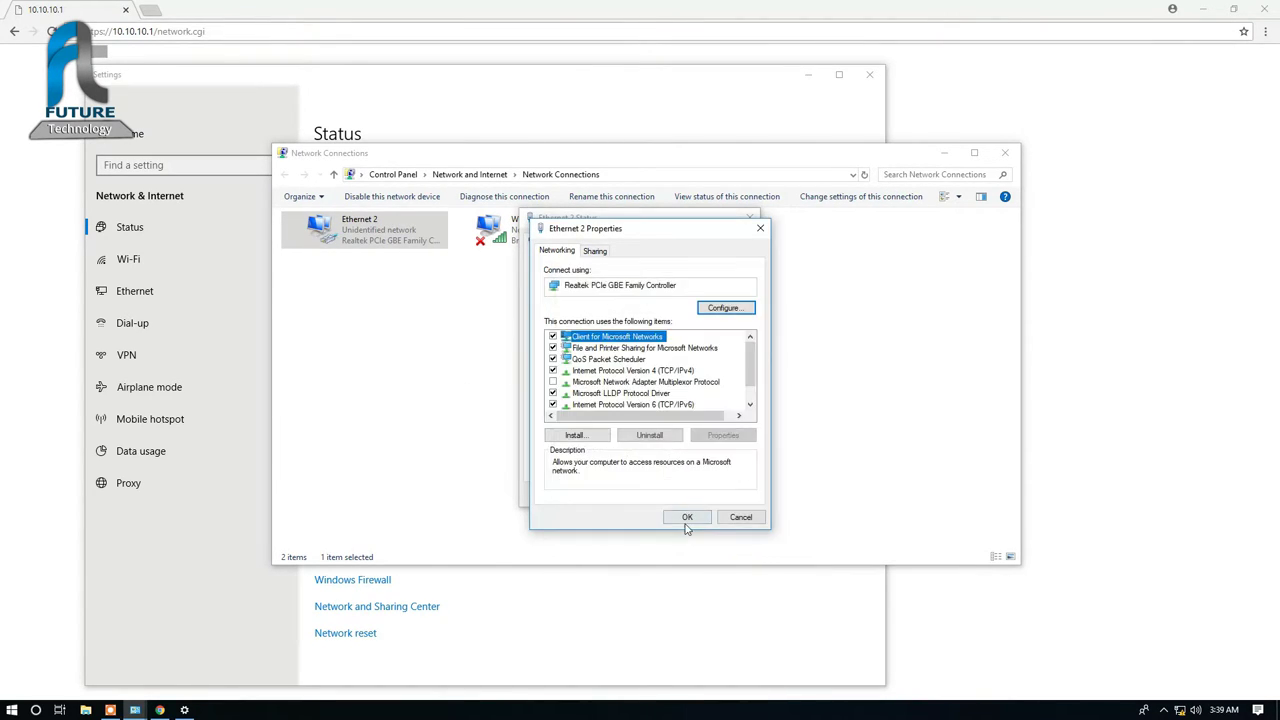
{"action": "left_click", "coordinate": [686, 519]}
{"action": "left_click", "coordinate": [720, 494]}
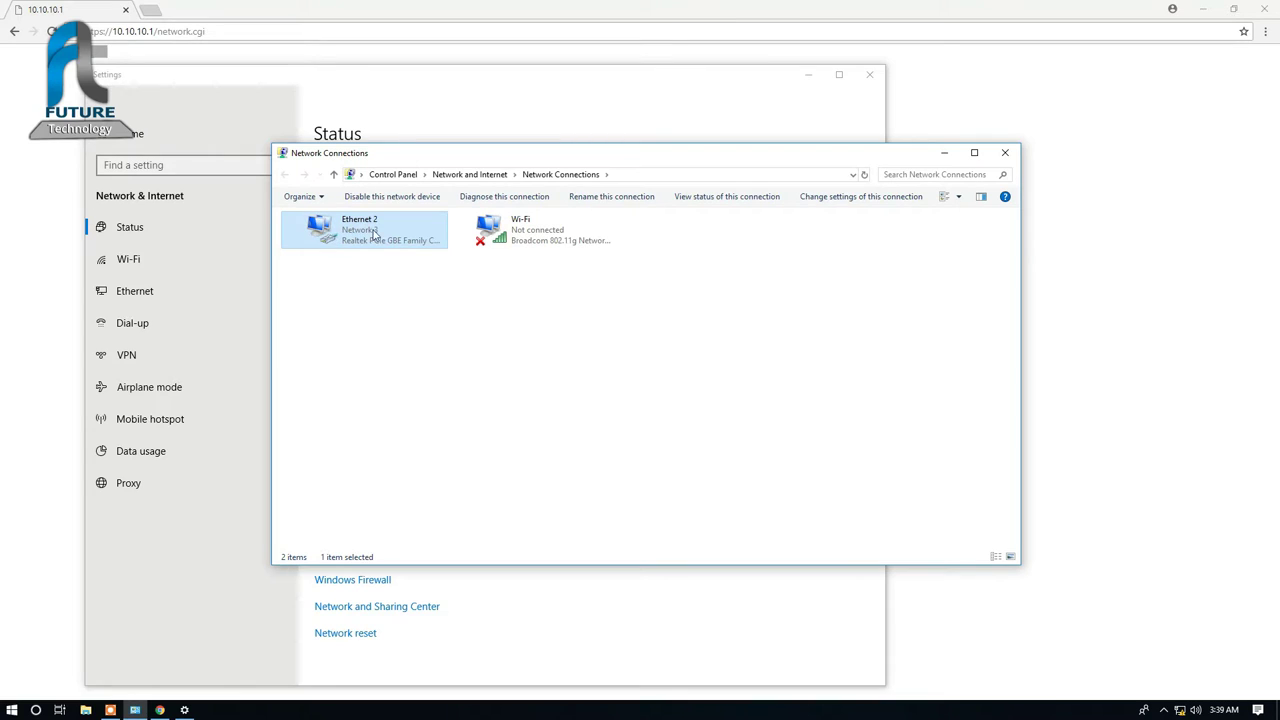
Step: Close the Network Connections and Settings windows, returning to Chrome
{"action": "left_click", "coordinate": [1005, 152]}
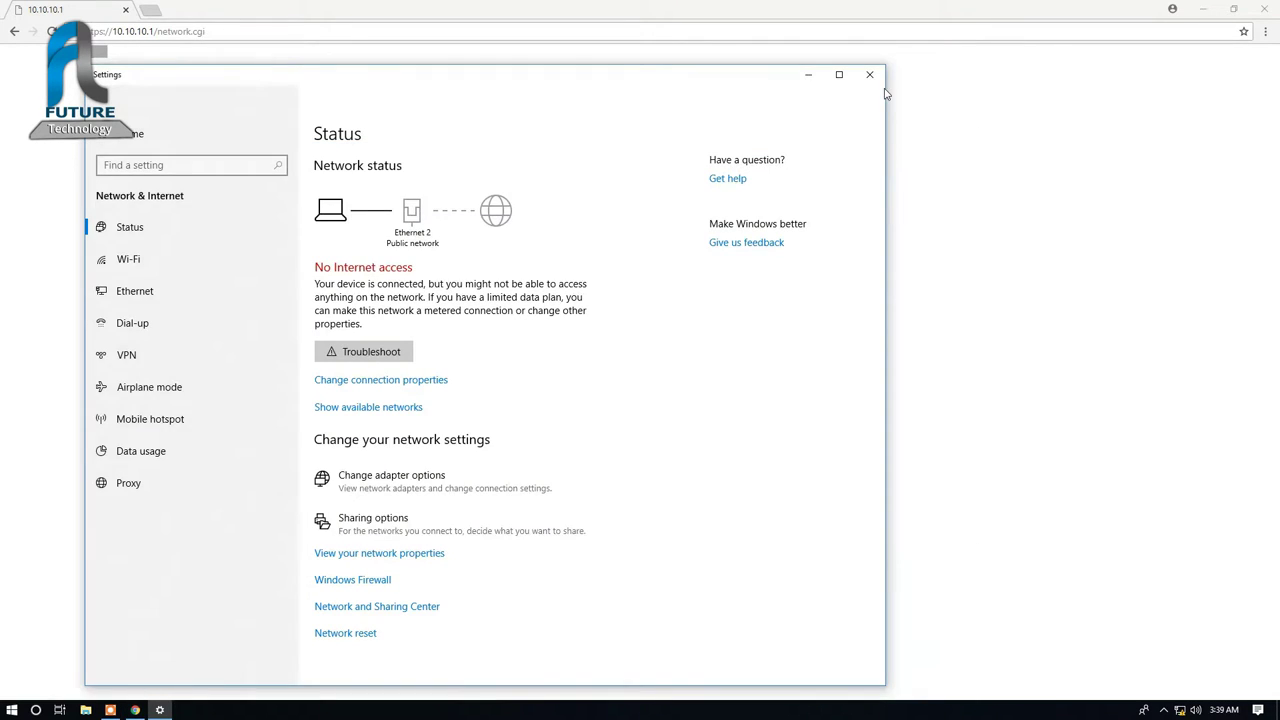
{"action": "left_click", "coordinate": [870, 75]}
{"action": "left_click", "coordinate": [437, 30]}
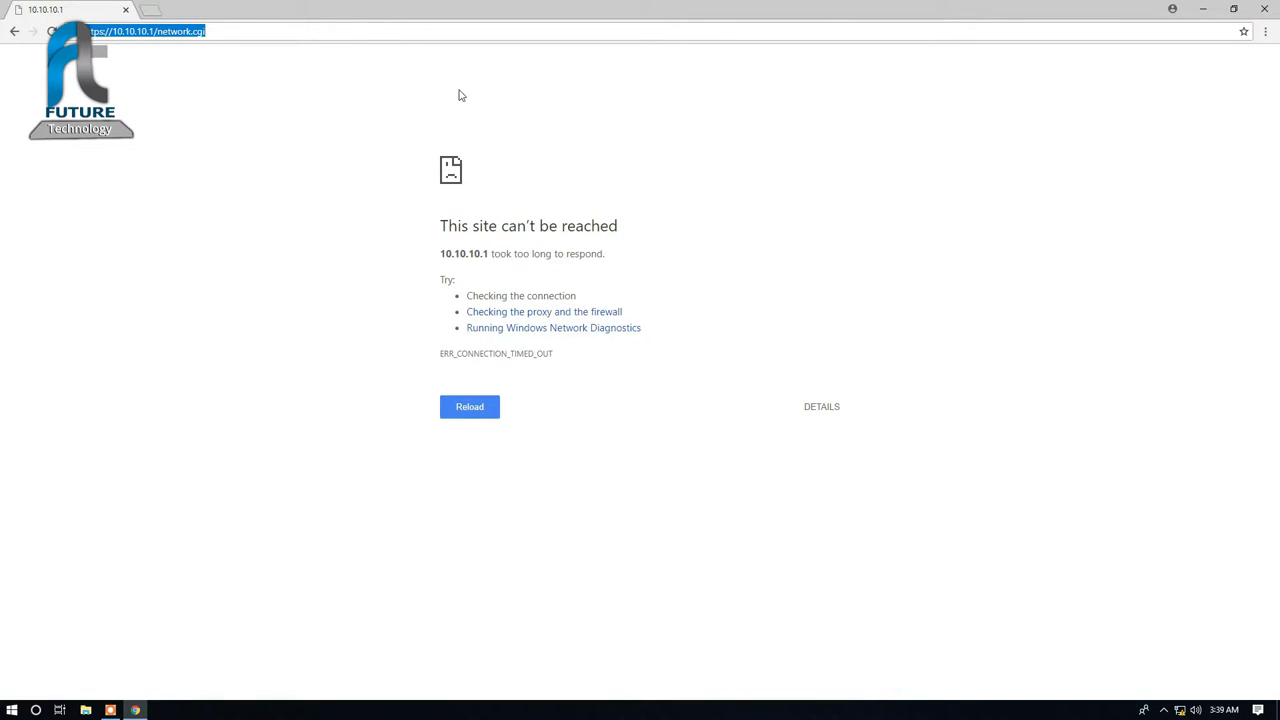
Step: Reload 10.10.10.1, proceed past the certificate warning and log in as ubnt with the password
{"action": "key", "text": "Return"}
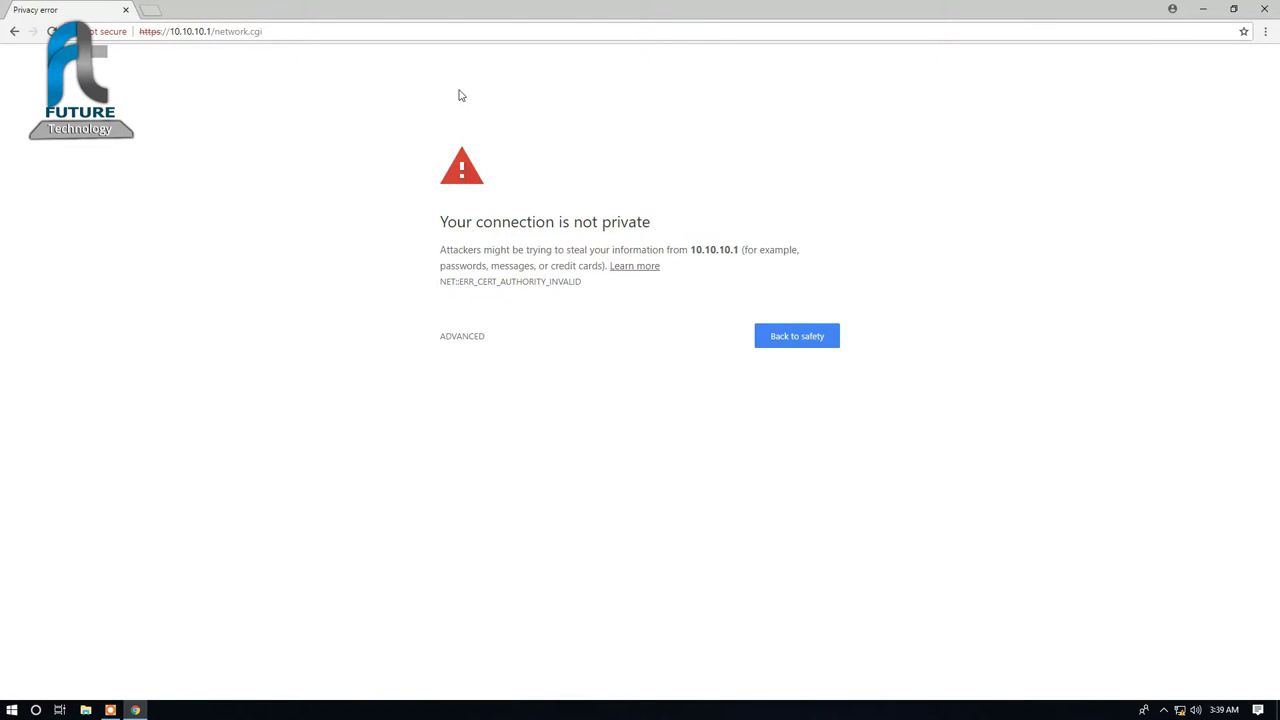
{"action": "left_click", "coordinate": [465, 337]}
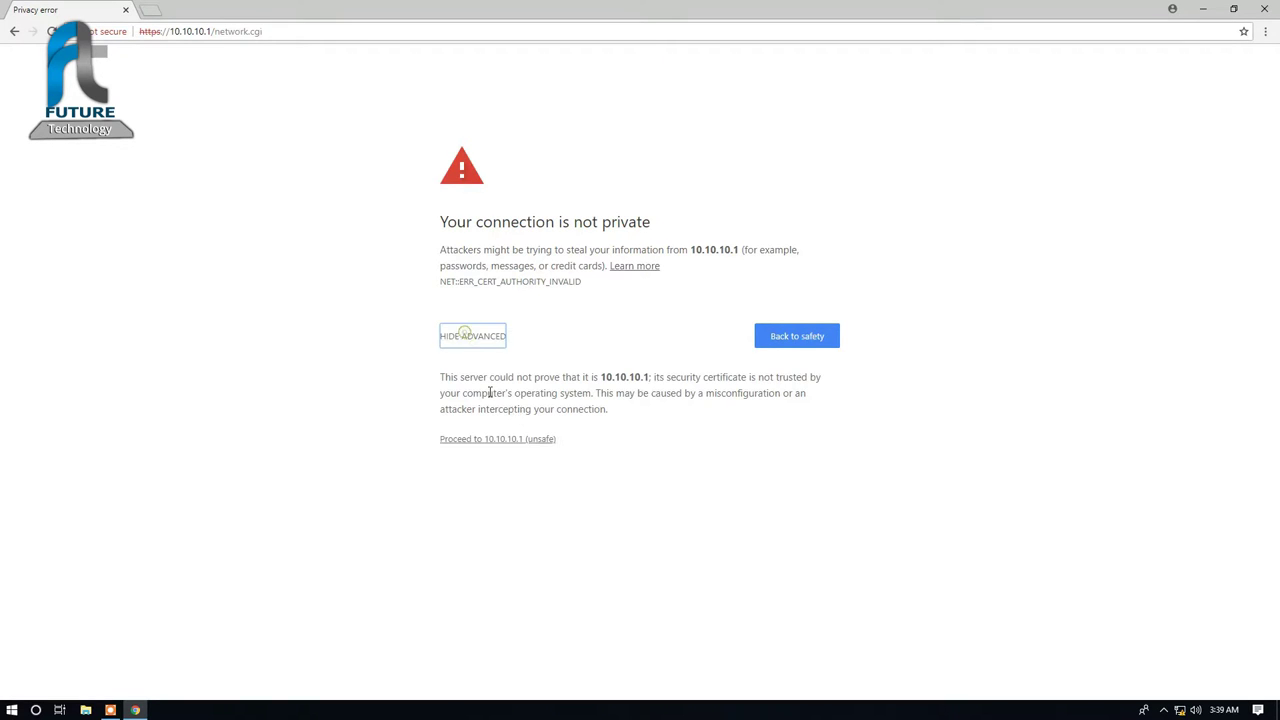
{"action": "left_click", "coordinate": [525, 439]}
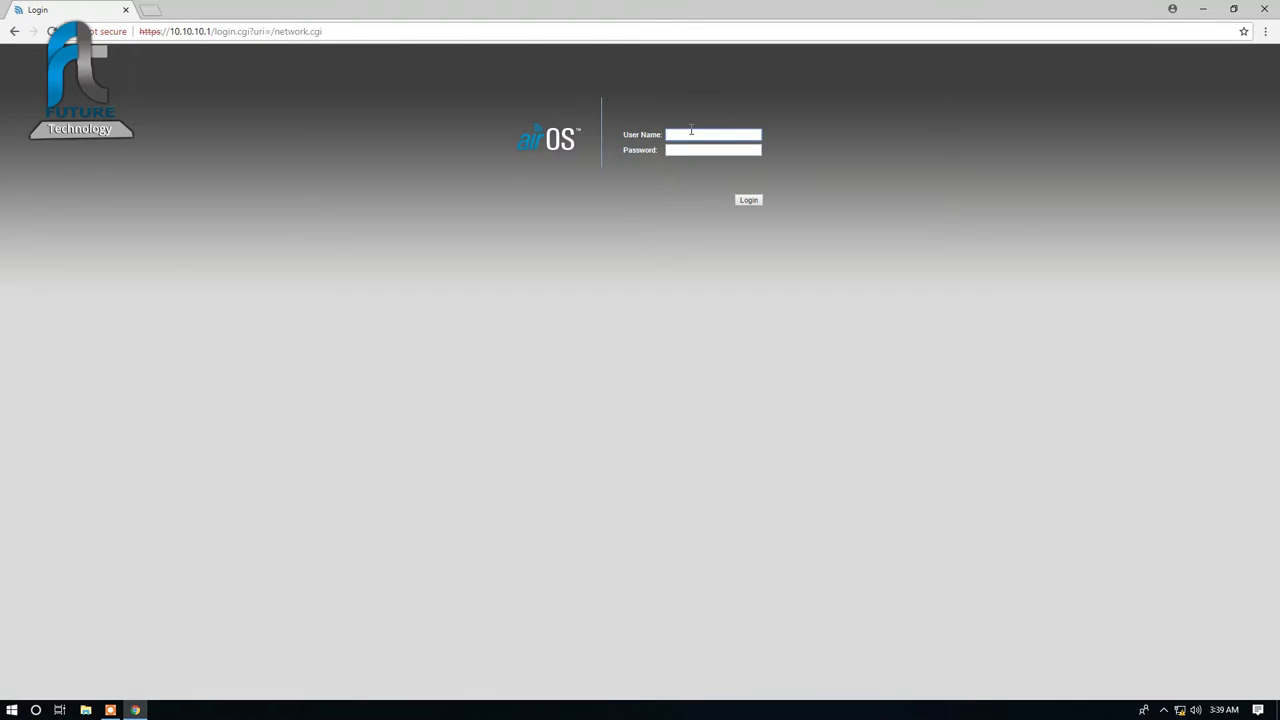
{"action": "left_click", "coordinate": [690, 133]}
{"action": "key", "text": "Down"}
{"action": "key", "text": "Return"}
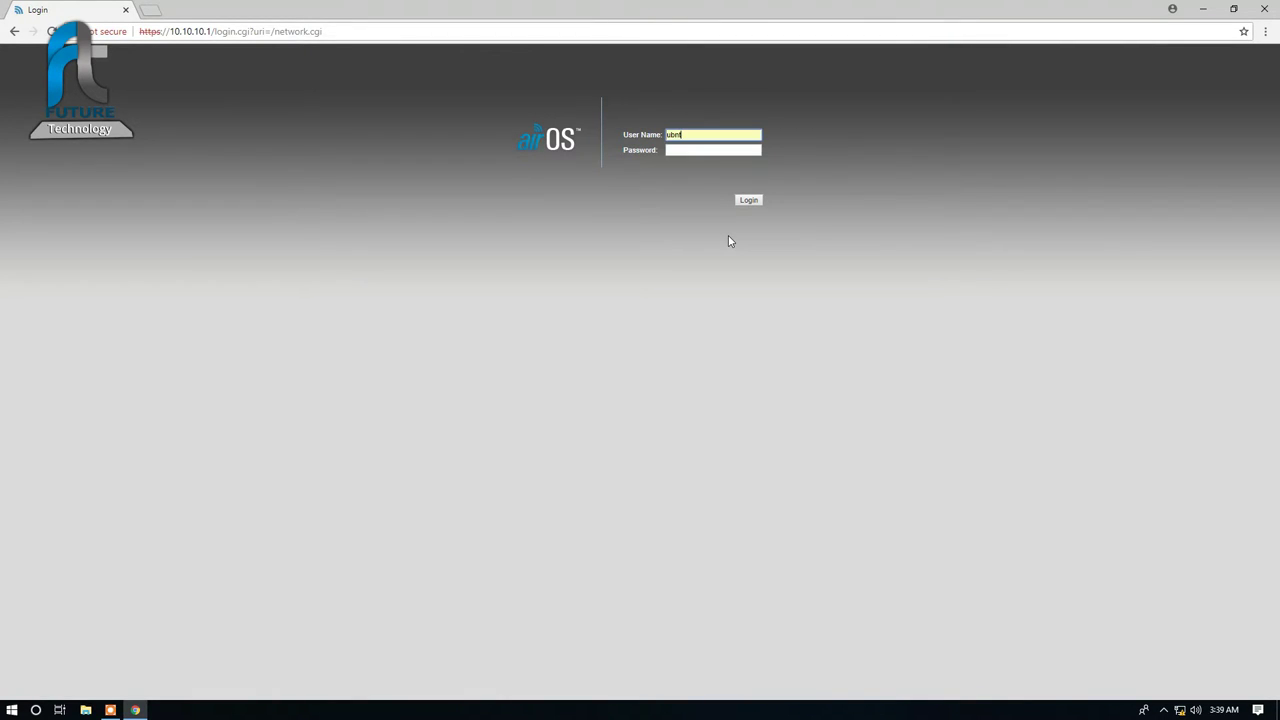
{"action": "key", "text": "Return"}
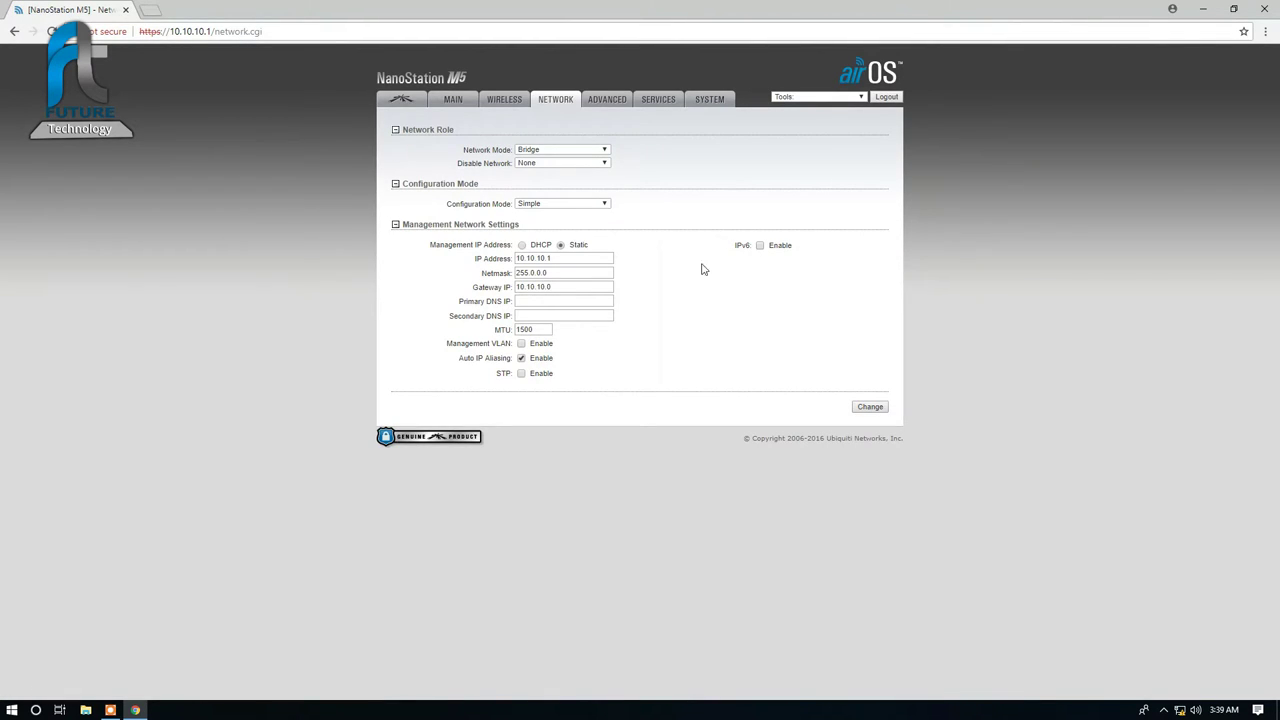
Step: Check the WIRELESS and NETWORK pages, then close Chrome
{"action": "left_click", "coordinate": [519, 104]}
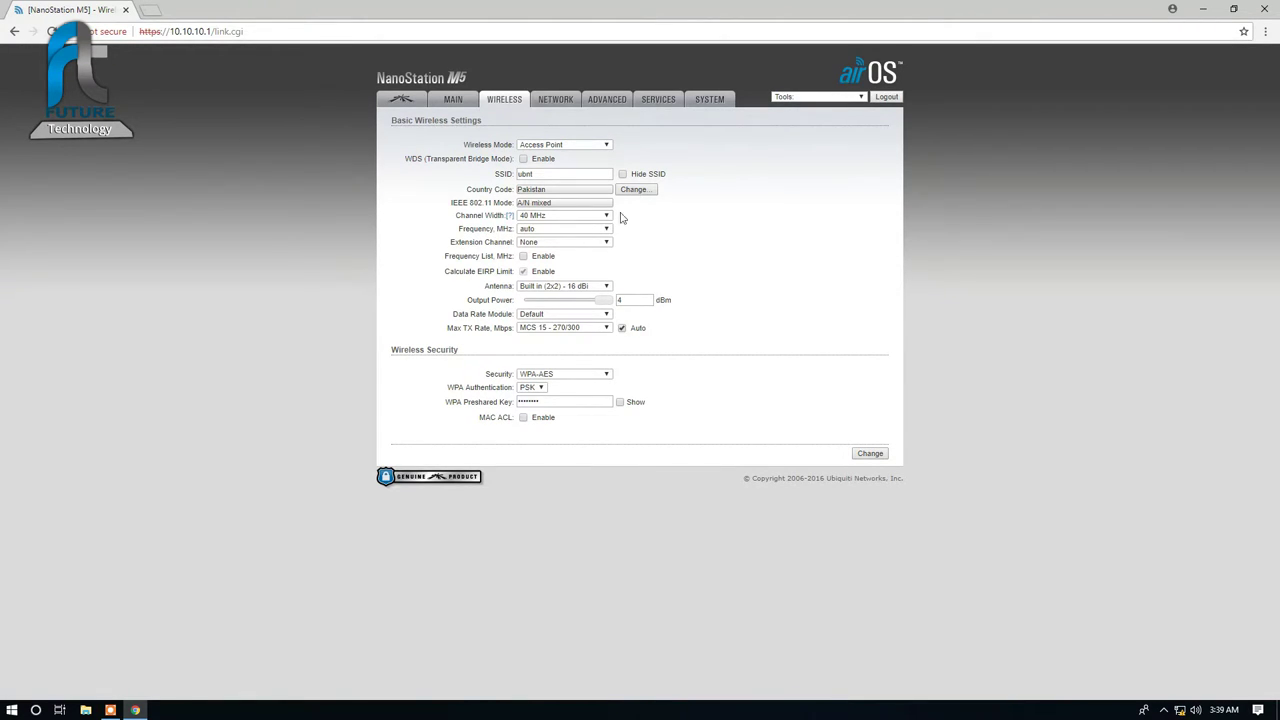
{"action": "left_click", "coordinate": [553, 102]}
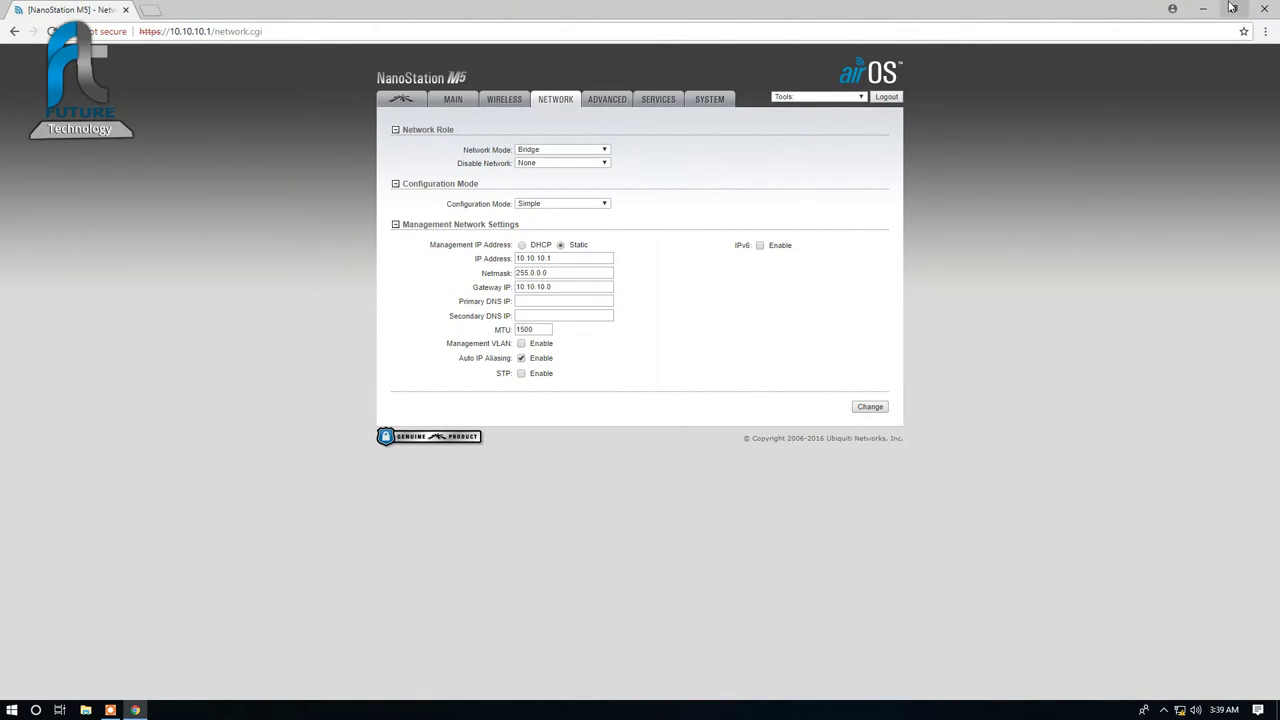
{"action": "left_click", "coordinate": [1264, 9]}
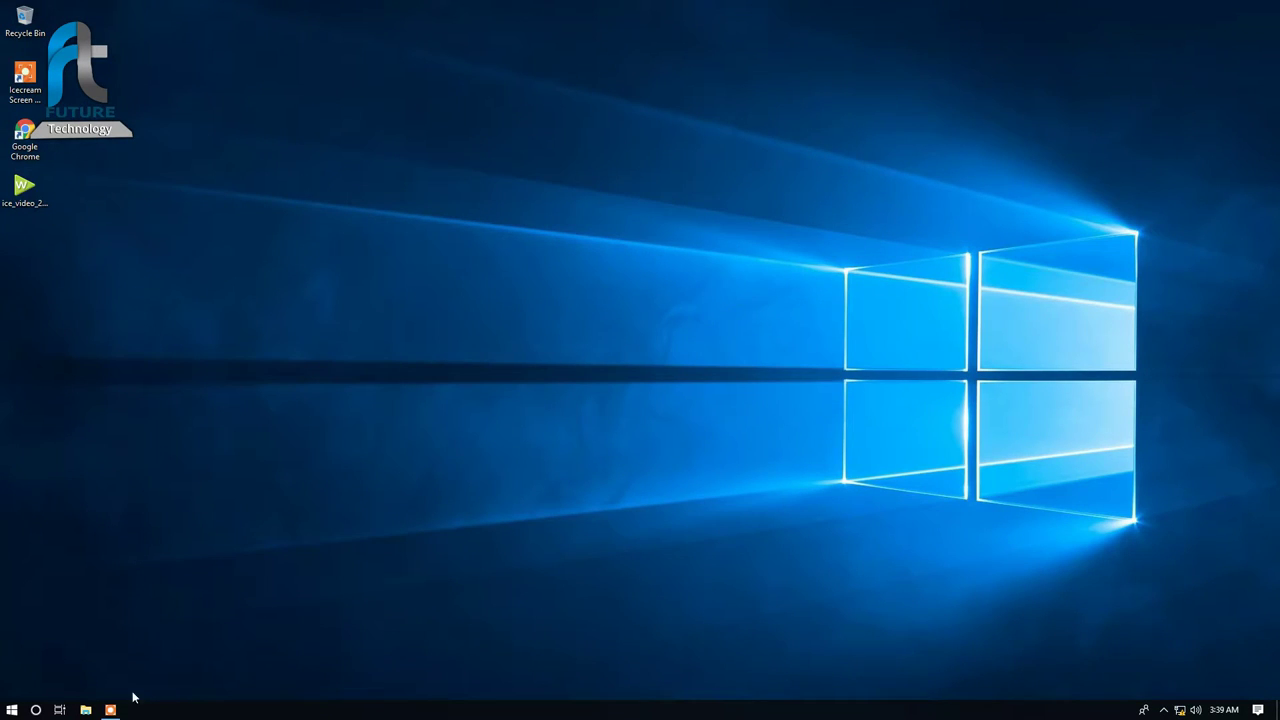
Step: Open the IPv4 properties of the Ethernet 2 adapter via Network & Internet settings
{"action": "left_click", "coordinate": [110, 709]}
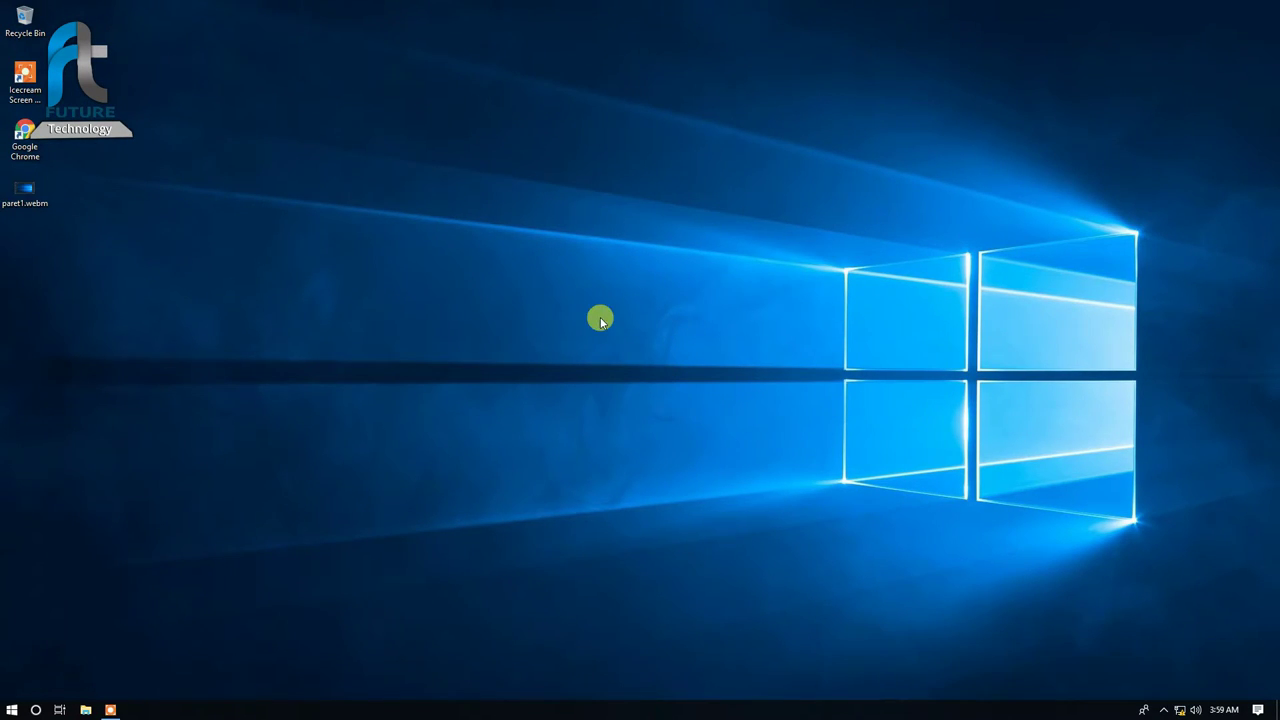
{"action": "right_click", "coordinate": [1180, 709]}
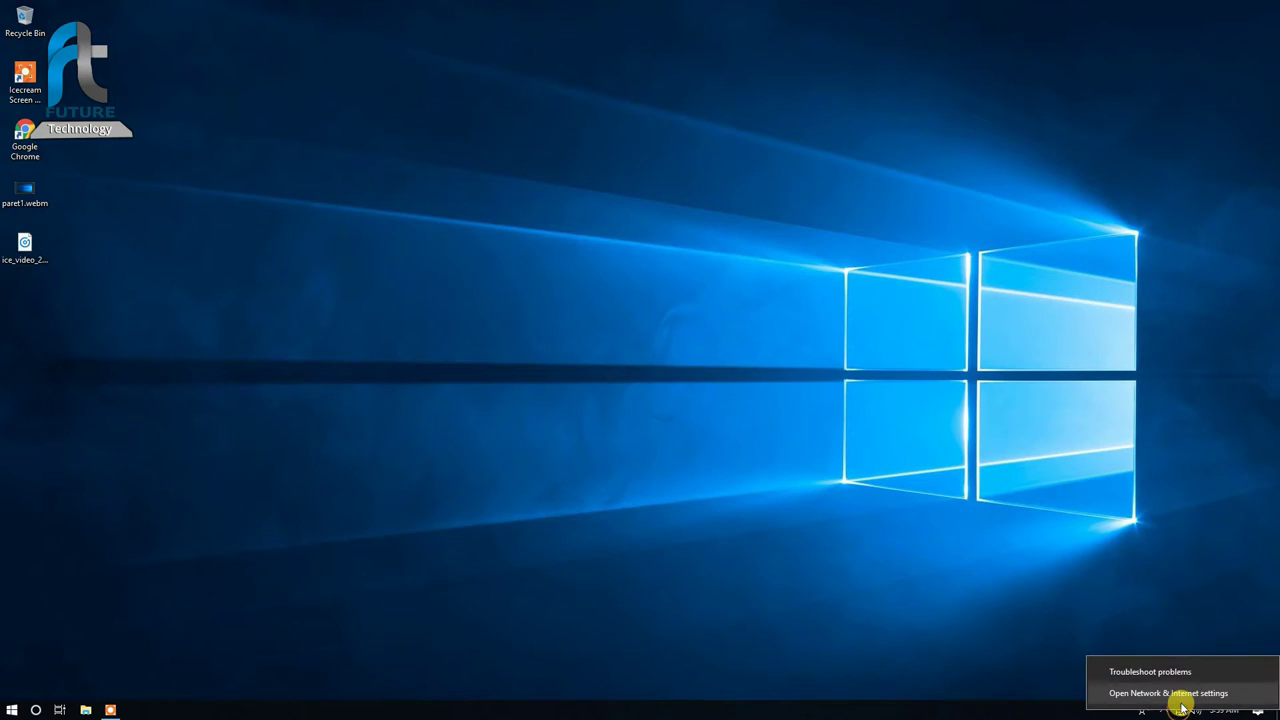
{"action": "left_click", "coordinate": [1178, 690]}
{"action": "left_click", "coordinate": [390, 445]}
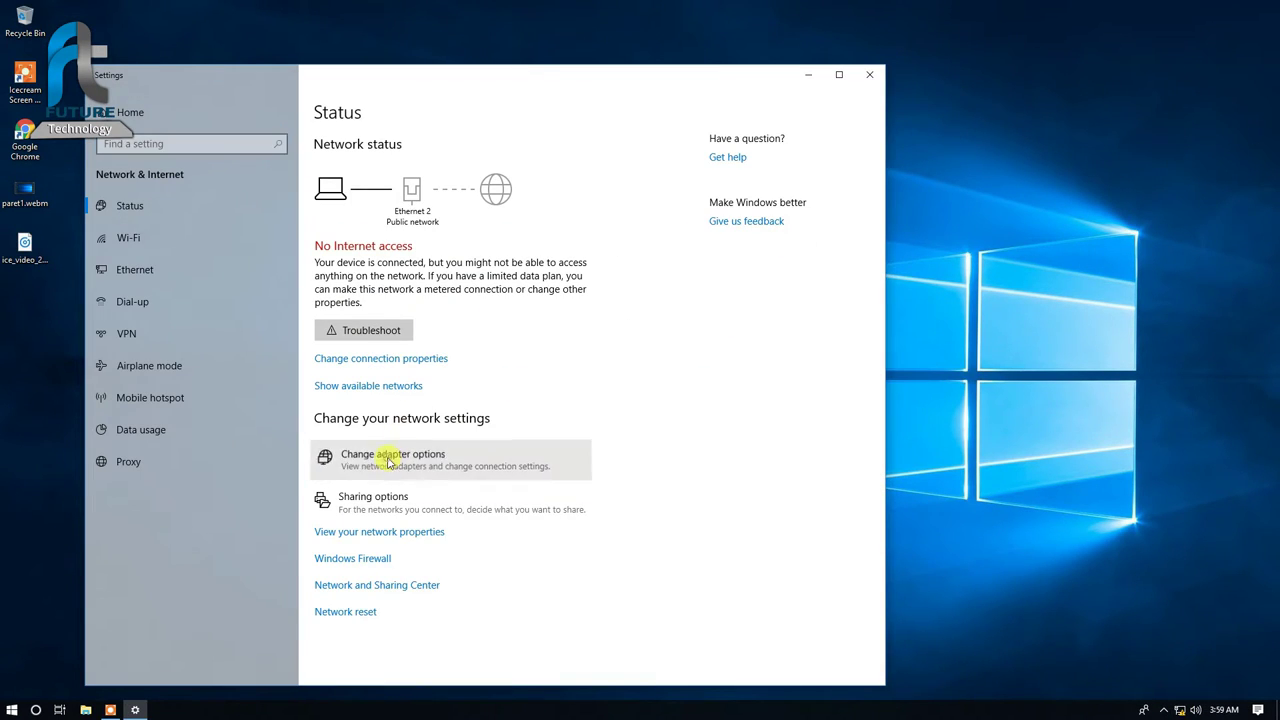
{"action": "double_click", "coordinate": [409, 223]}
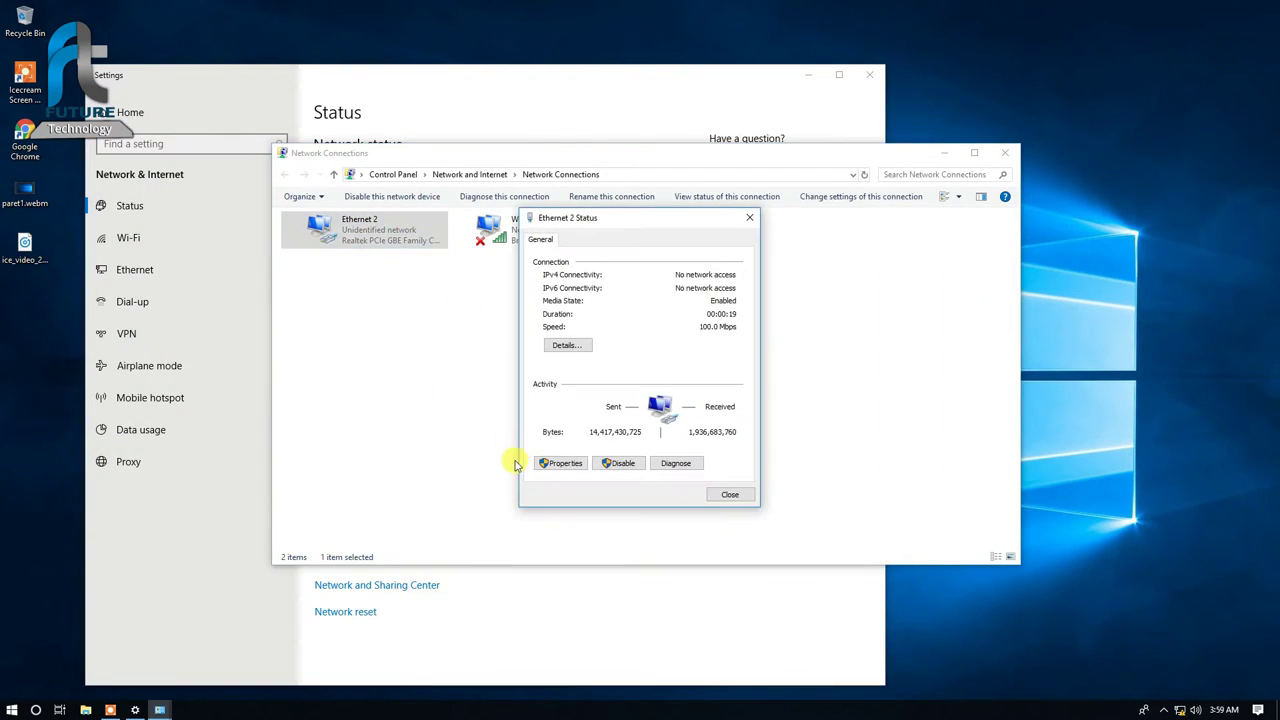
{"action": "key", "text": "Escape"}
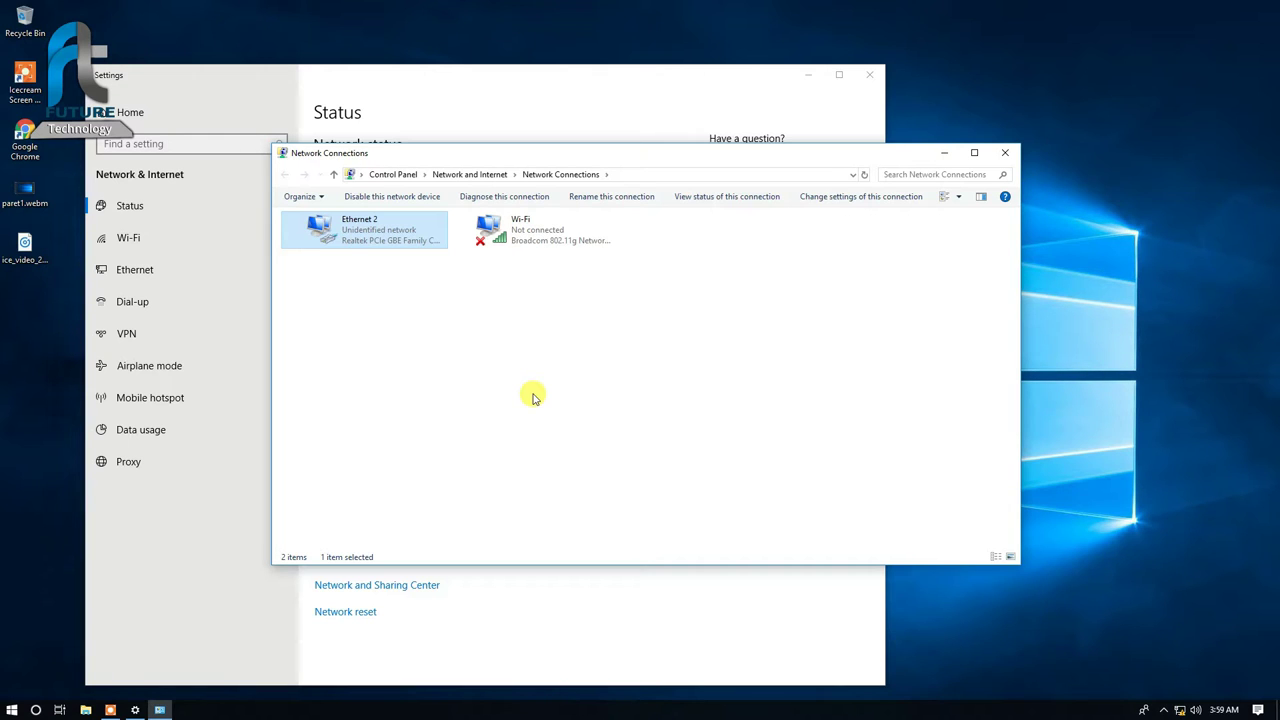
{"action": "double_click", "coordinate": [369, 237]}
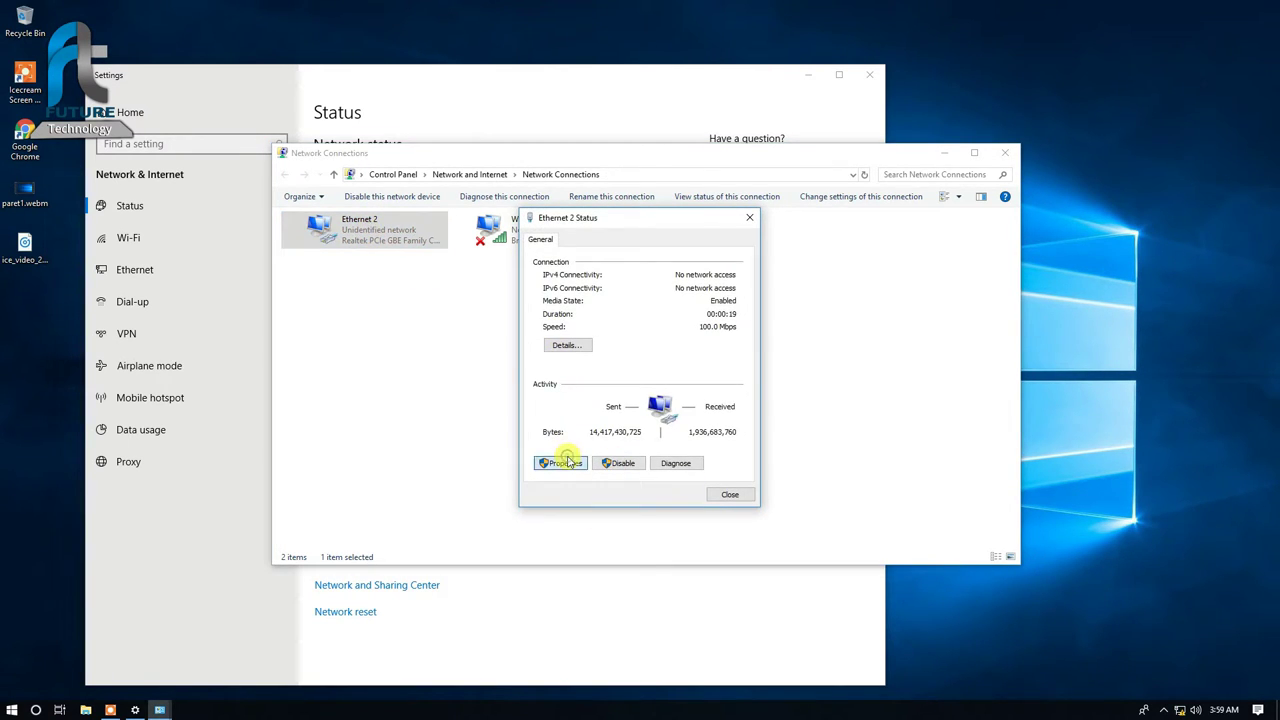
{"action": "left_click", "coordinate": [563, 457]}
{"action": "double_click", "coordinate": [663, 370]}
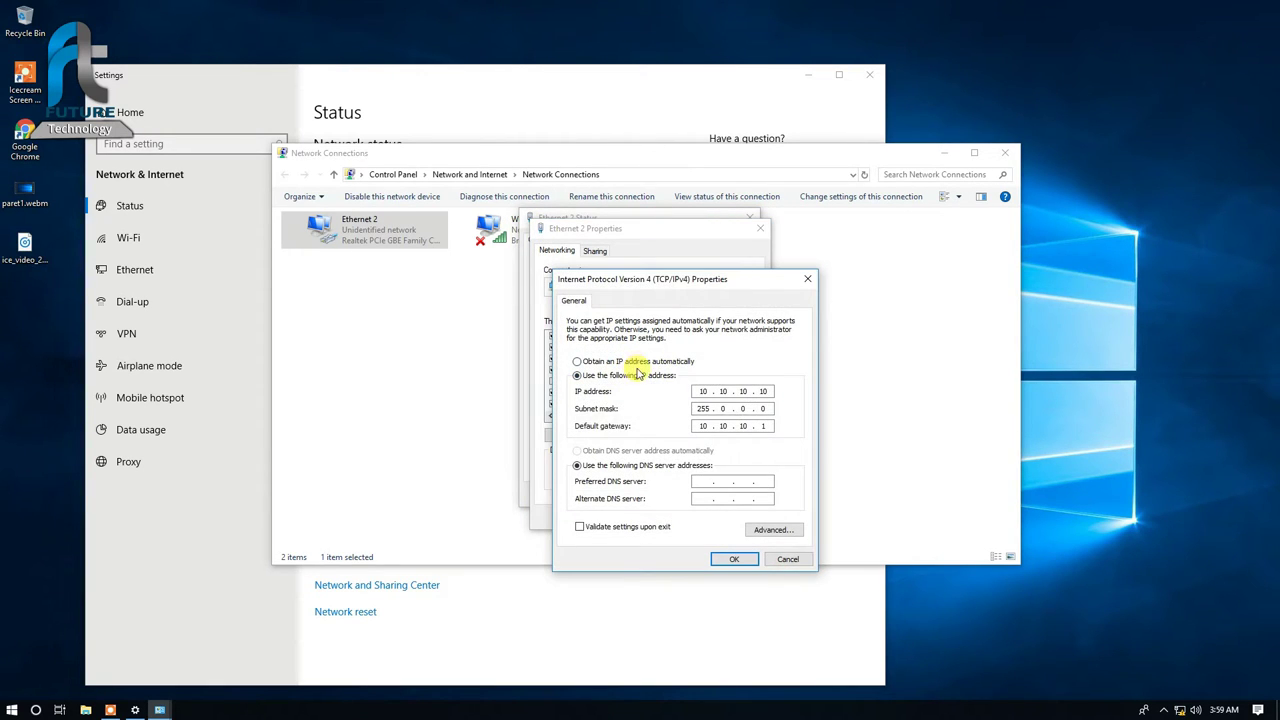
Step: Set Ethernet 2 to static IP 192.168.1.10, mask 255.255.255.0, gateway 192.168.1.20
{"action": "left_click", "coordinate": [643, 376]}
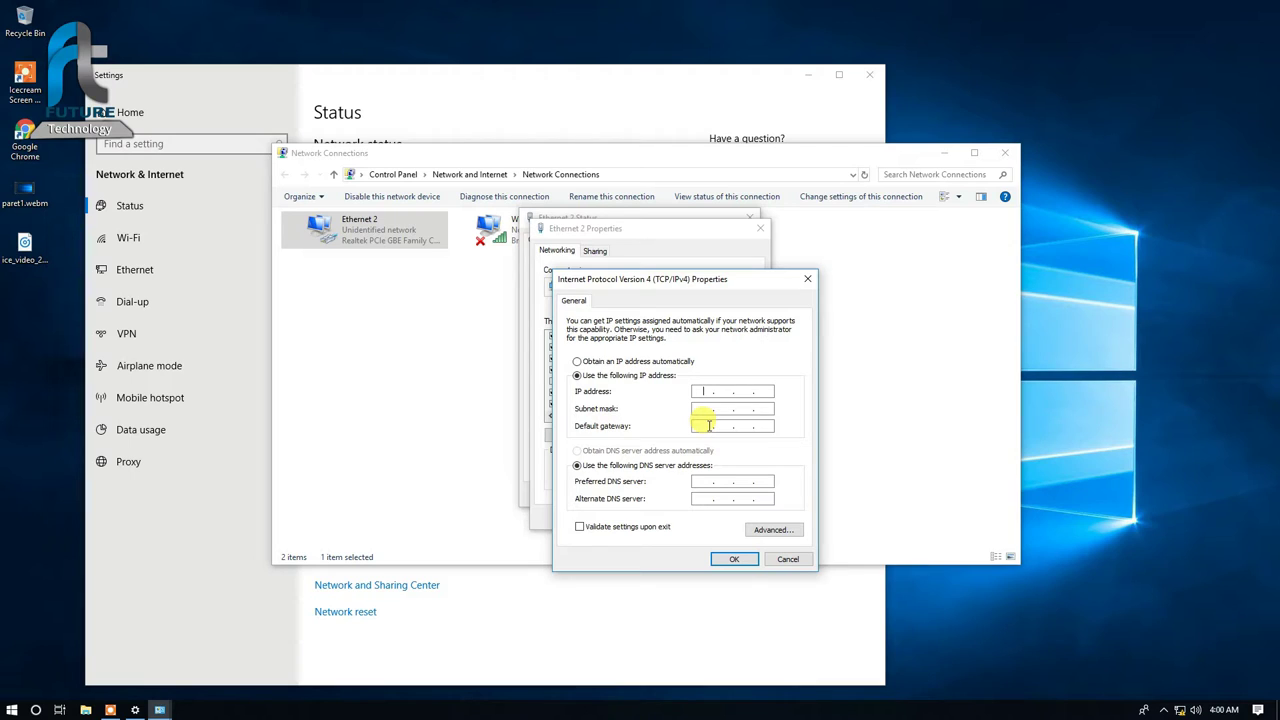
{"action": "type", "text": "192.168.1.10"}
{"action": "key", "text": "Tab"}
{"action": "key", "text": "Tab"}
{"action": "type", "text": "196"}
{"action": "key", "text": "BackSpace"}
{"action": "key", "text": "BackSpace"}
{"action": "type", "text": "92168"}
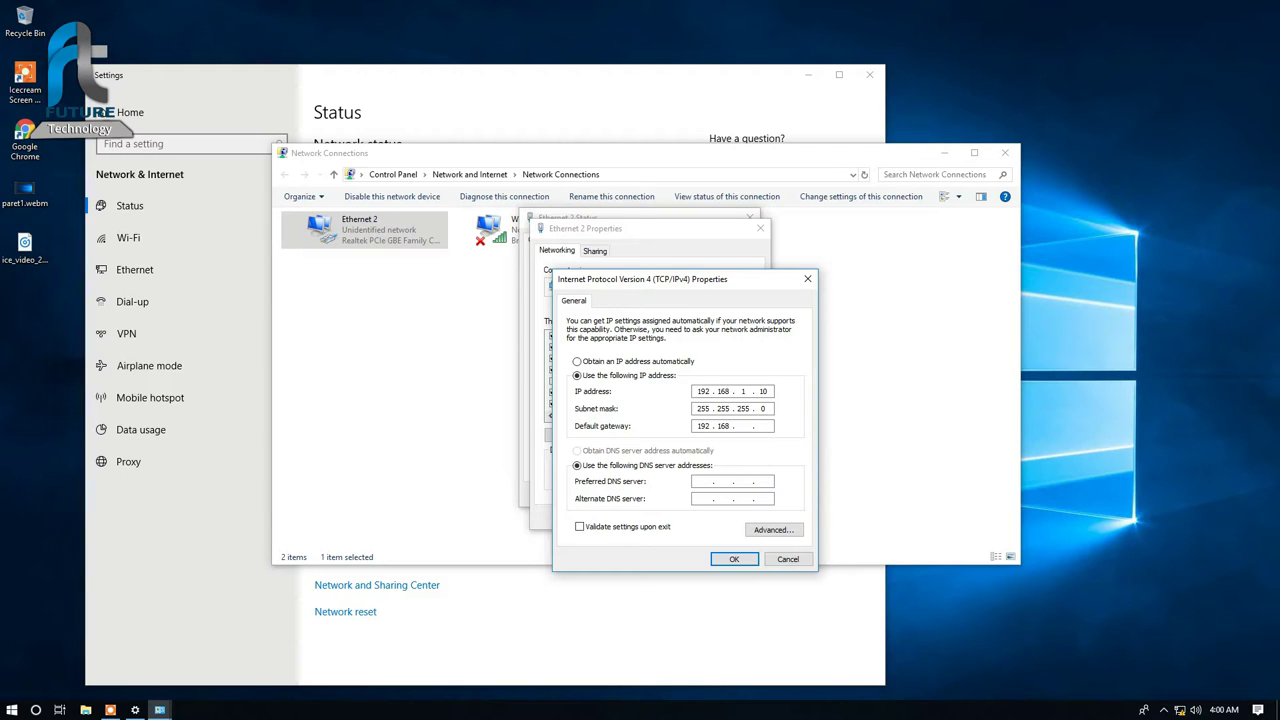
{"action": "type", "text": "120"}
{"action": "left_click", "coordinate": [731, 562]}
Step: Close the Ethernet 2 dialogs and the Network Connections window
{"action": "left_click", "coordinate": [733, 512]}
{"action": "left_click", "coordinate": [737, 491]}
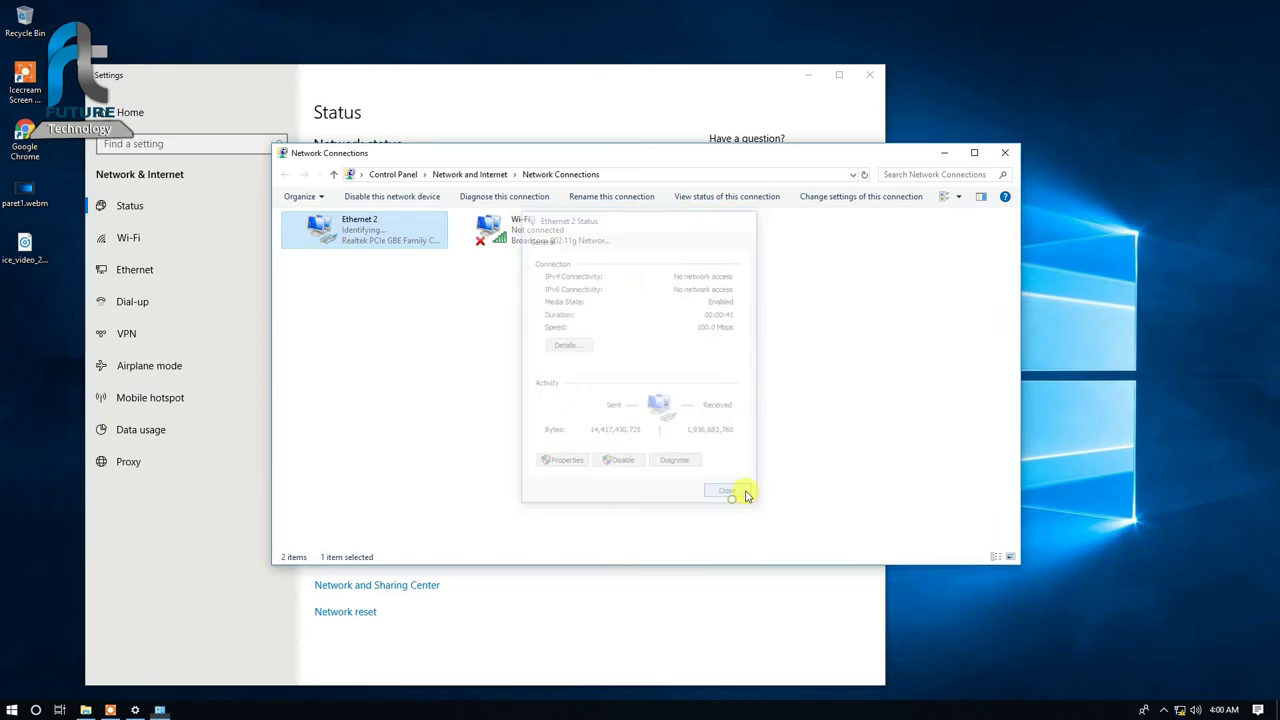
{"action": "left_click", "coordinate": [577, 346]}
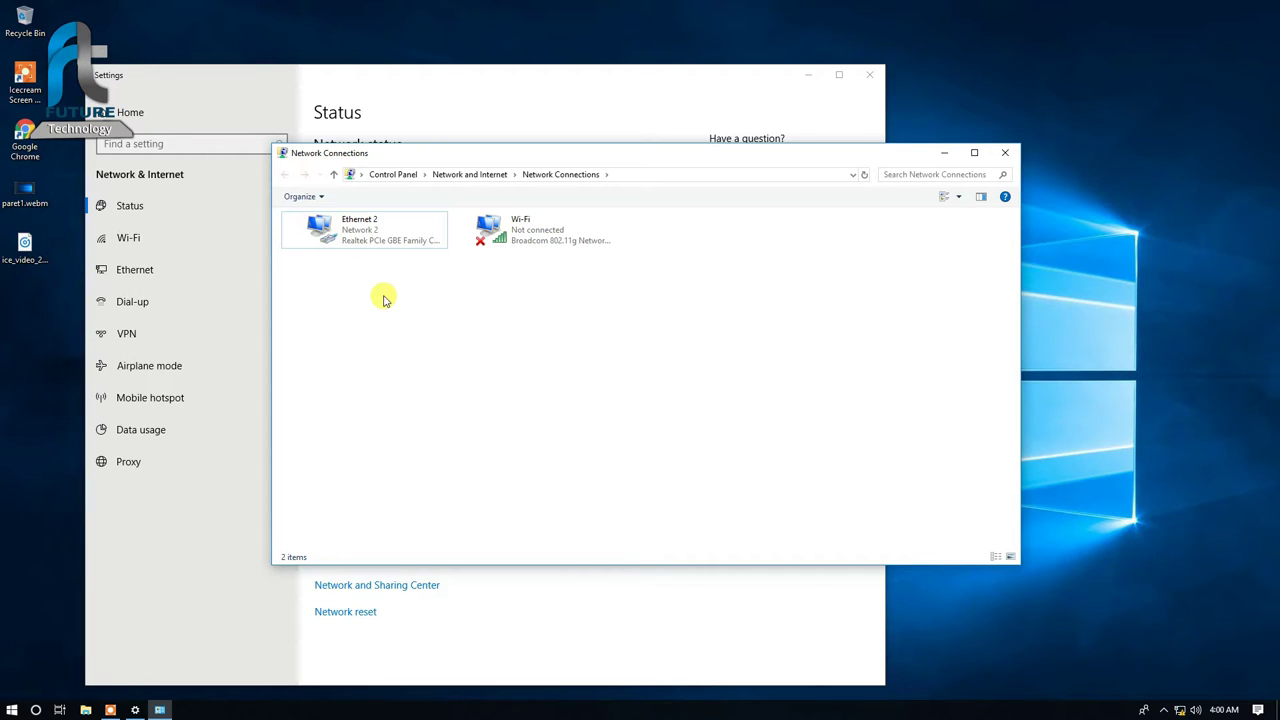
{"action": "left_click", "coordinate": [1006, 153]}
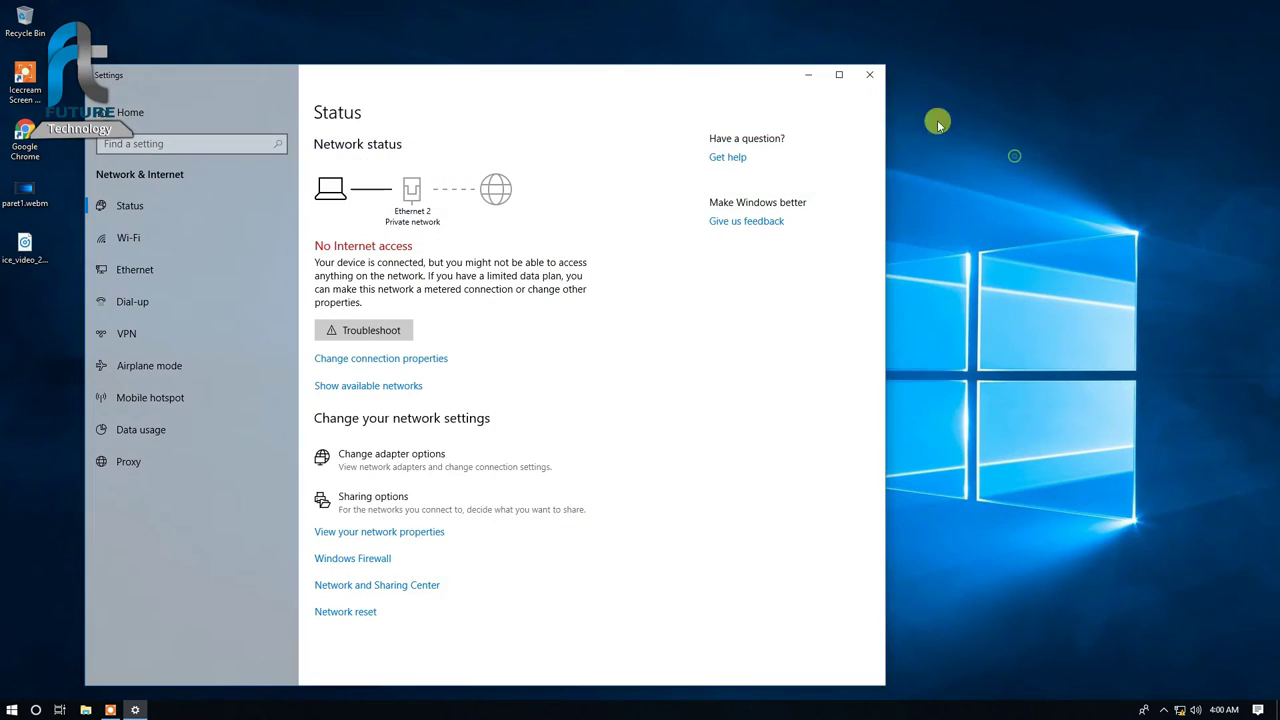
Step: Open Chrome to 192.168.1.20 and proceed past the certificate warning
{"action": "left_click", "coordinate": [869, 74]}
{"action": "left_click", "coordinate": [30, 142]}
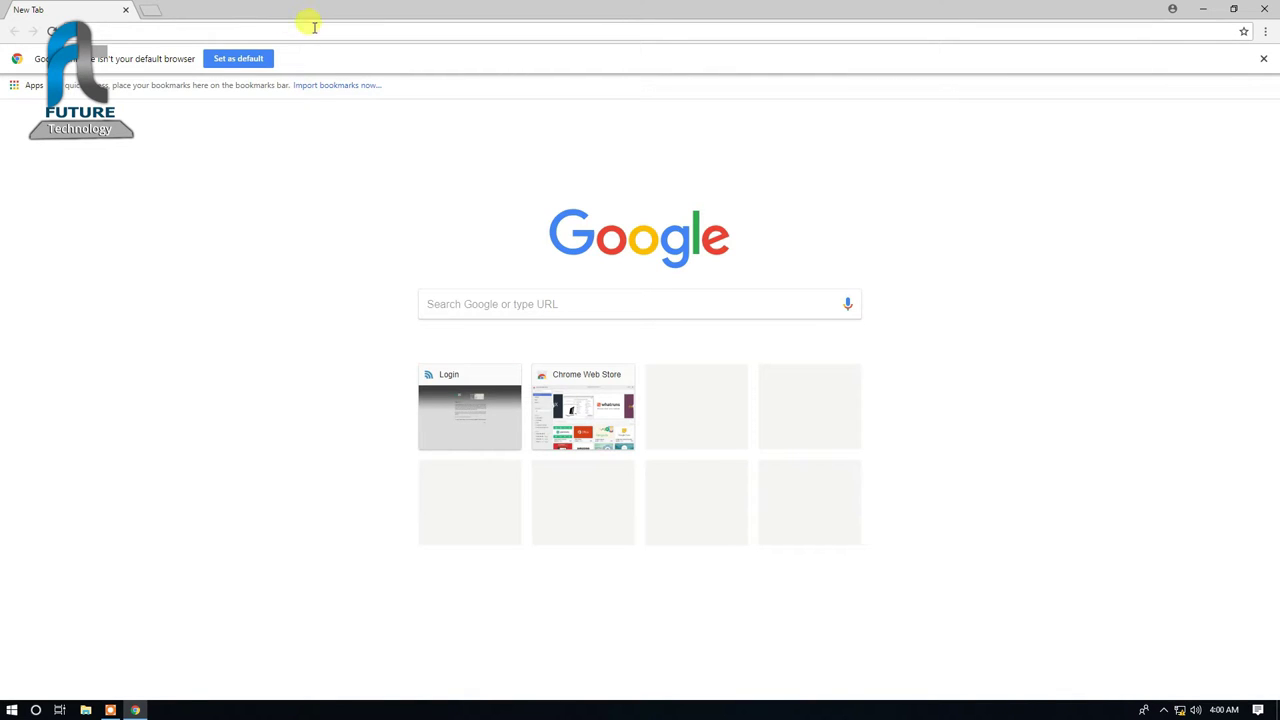
{"action": "type", "text": "192.168.1.20"}
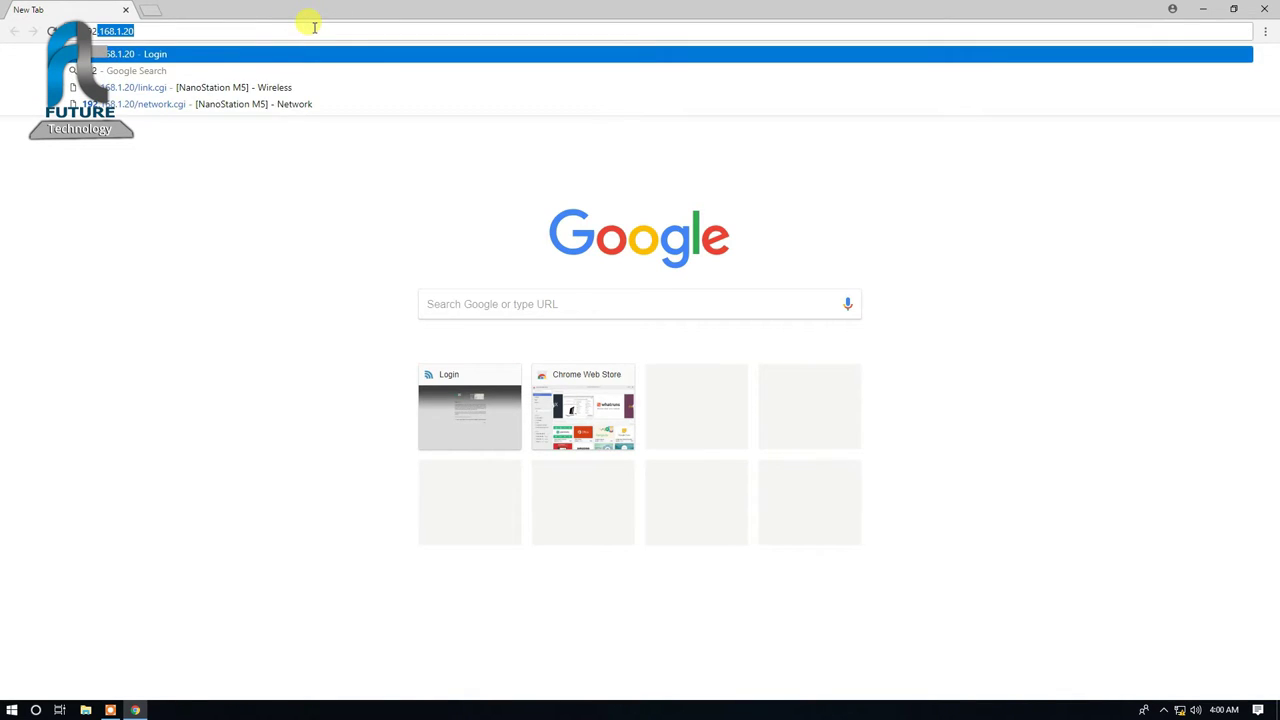
{"action": "key", "text": "Return"}
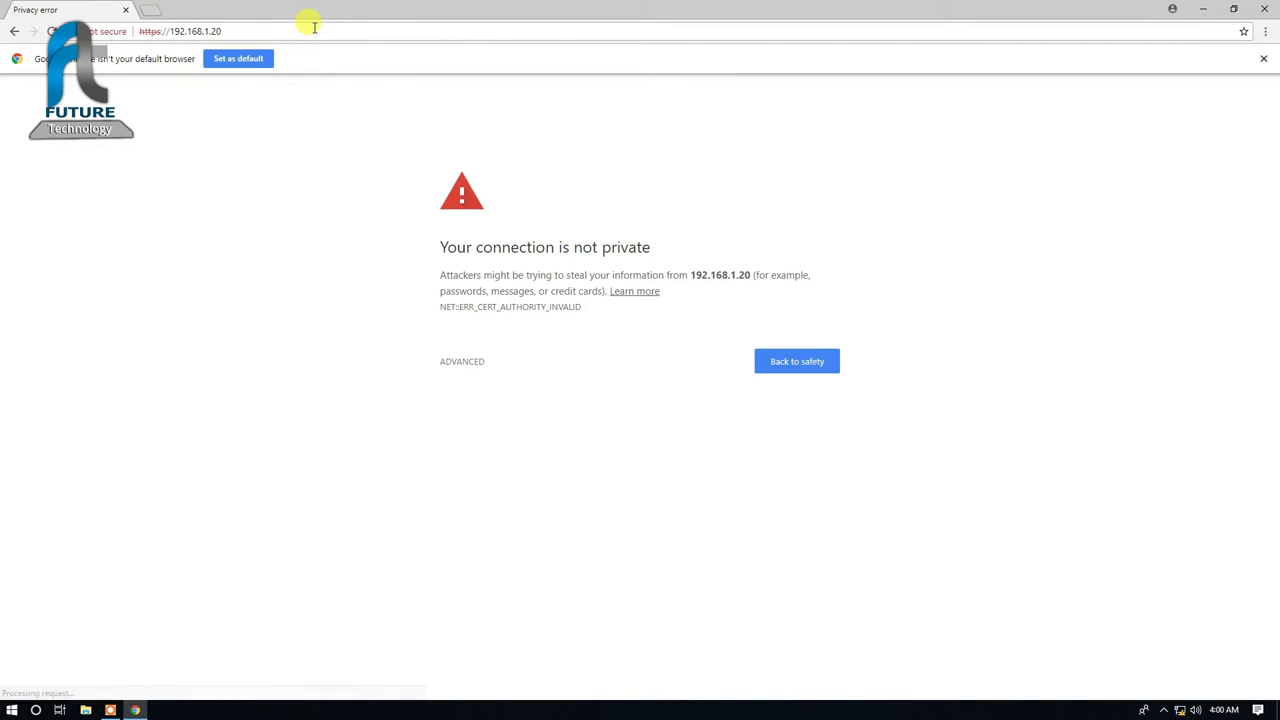
{"action": "left_click", "coordinate": [477, 366]}
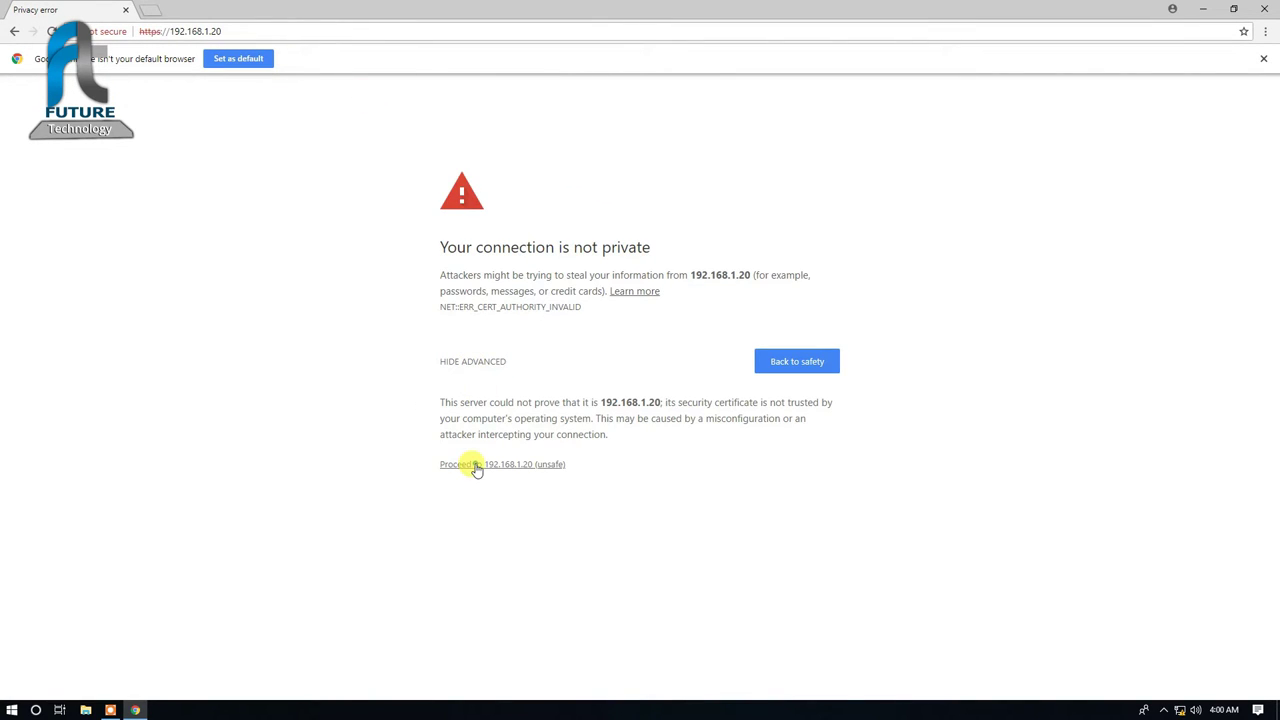
{"action": "left_click", "coordinate": [474, 464]}
Step: Dismiss the default-browser notice and sign in with the default ubnt credentials
{"action": "left_click", "coordinate": [1265, 58]}
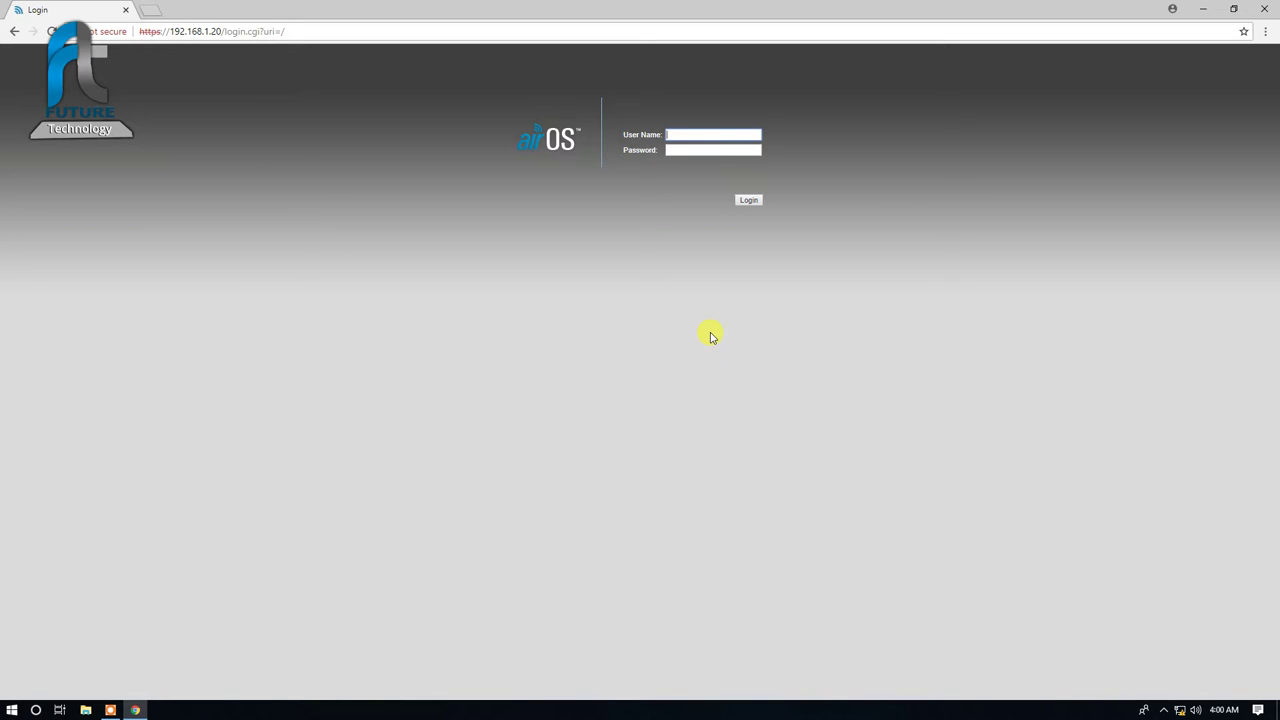
{"action": "type", "text": "ubnt"}
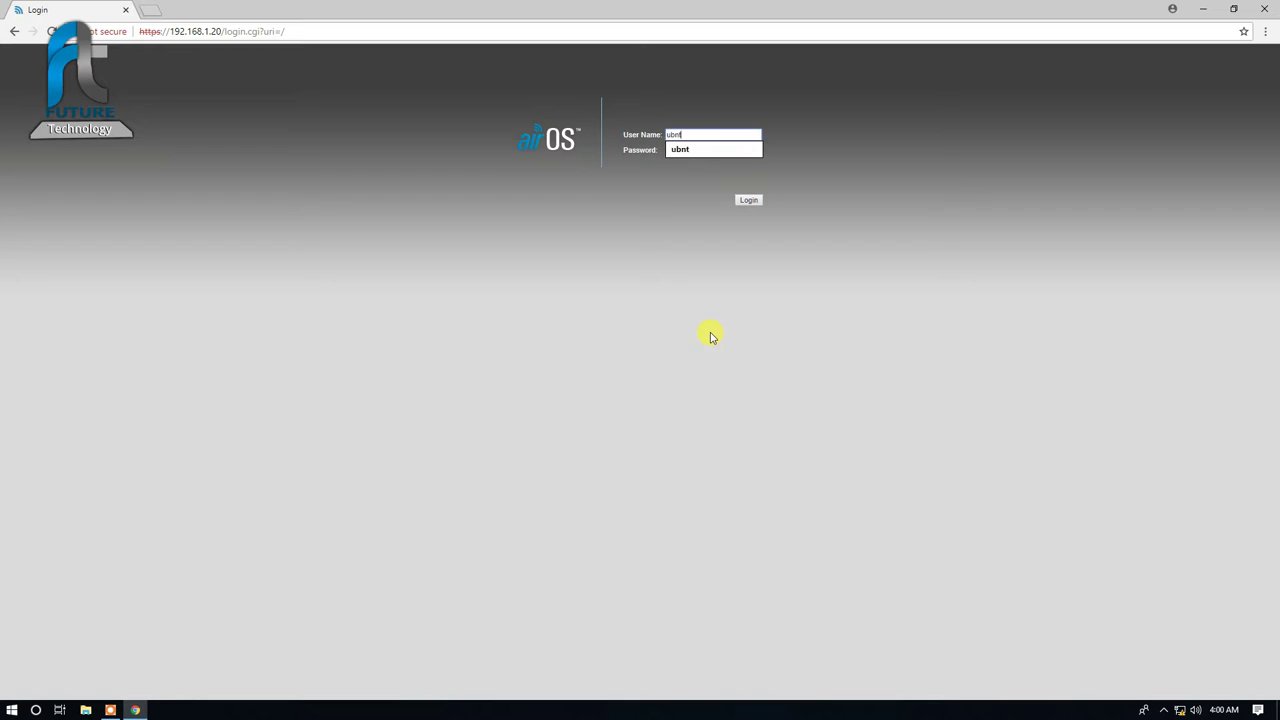
{"action": "key", "text": "Tab"}
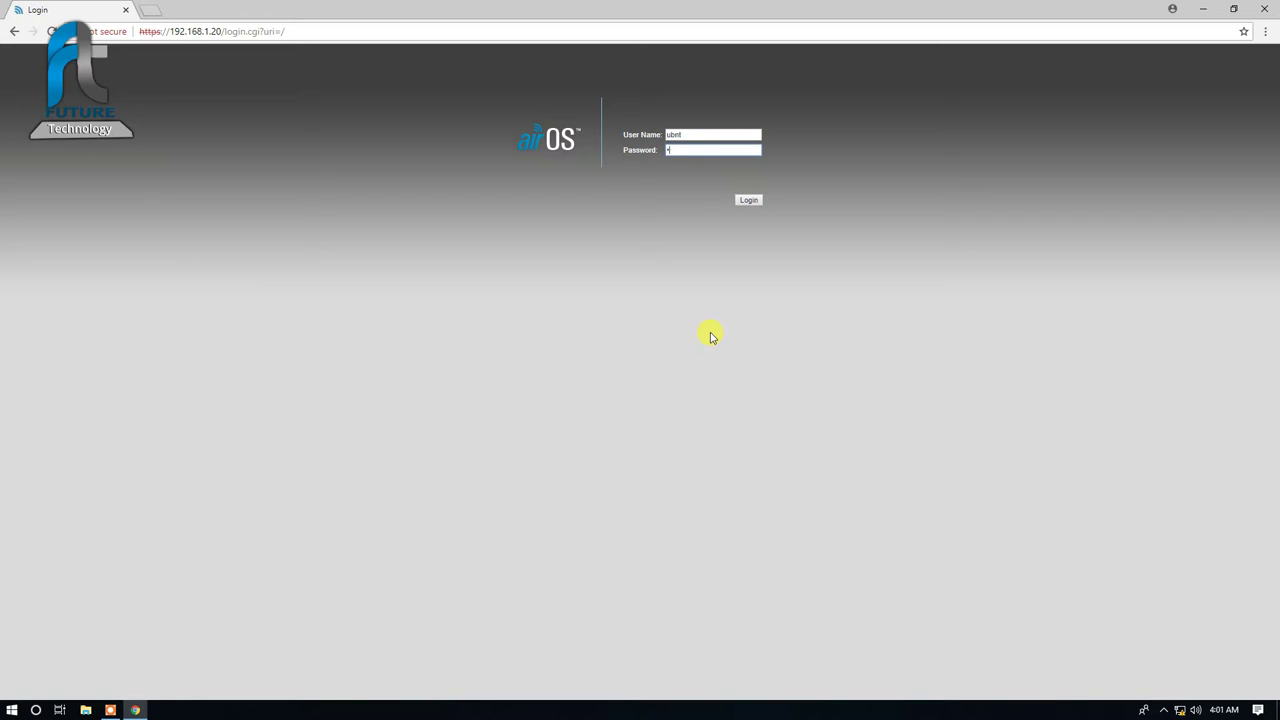
{"action": "key", "text": "Return"}
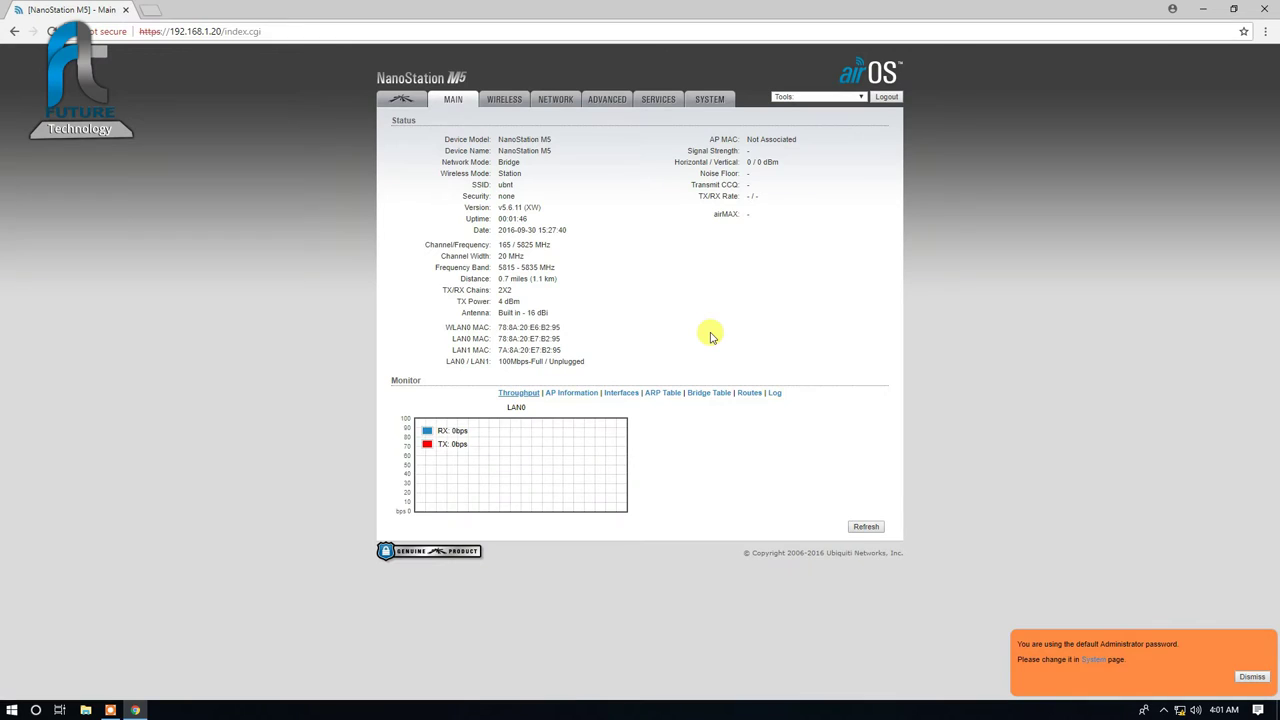
Step: Open the station's WIRELESS tab showing Station mode, SSID ubnt and security none
{"action": "left_click", "coordinate": [507, 104]}
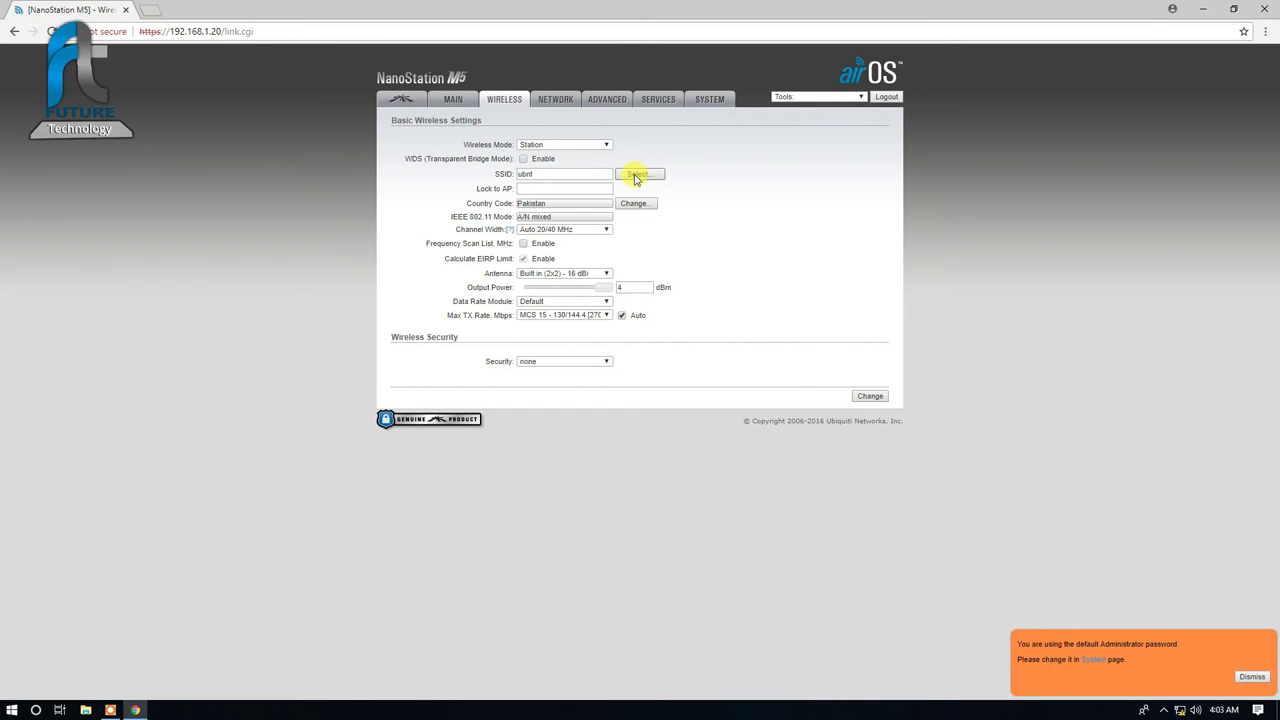
Step: Lock the station to the ubnt AP 78:8A:20:E6:B2:D0 and enter the WPA-AES preshared key, shown in plain text
{"action": "left_click", "coordinate": [637, 175]}
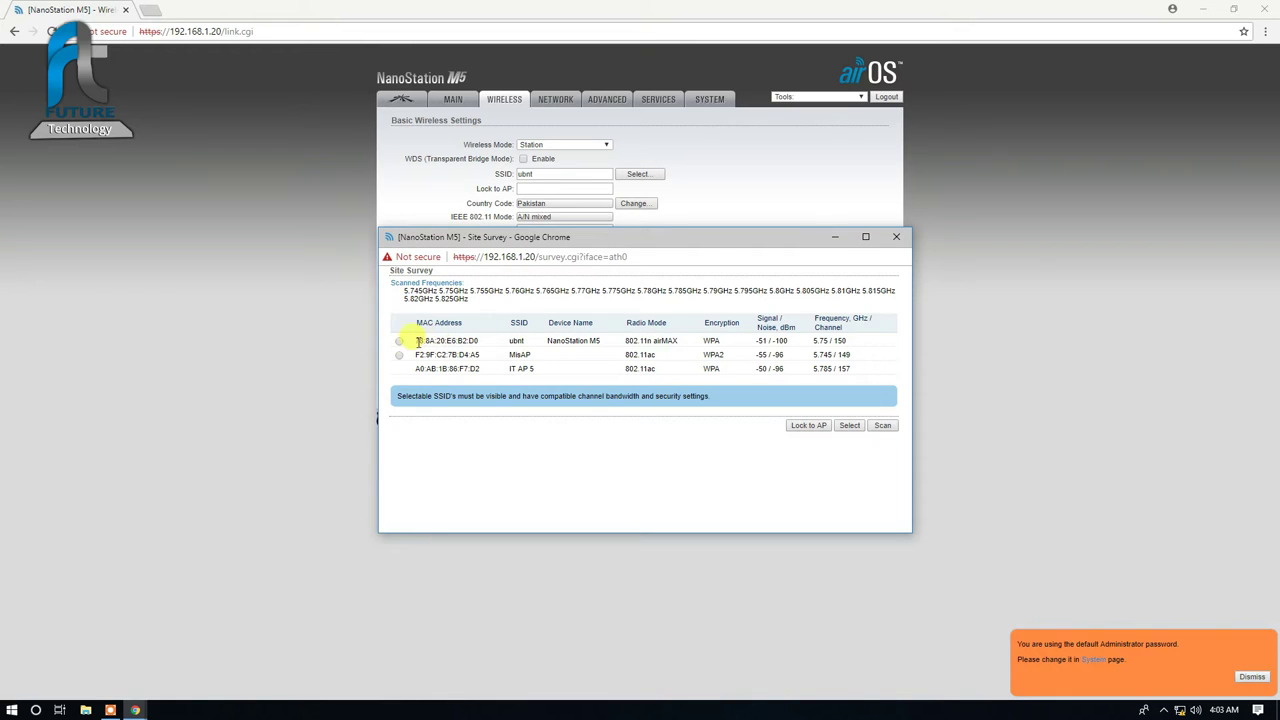
{"action": "left_click", "coordinate": [399, 341]}
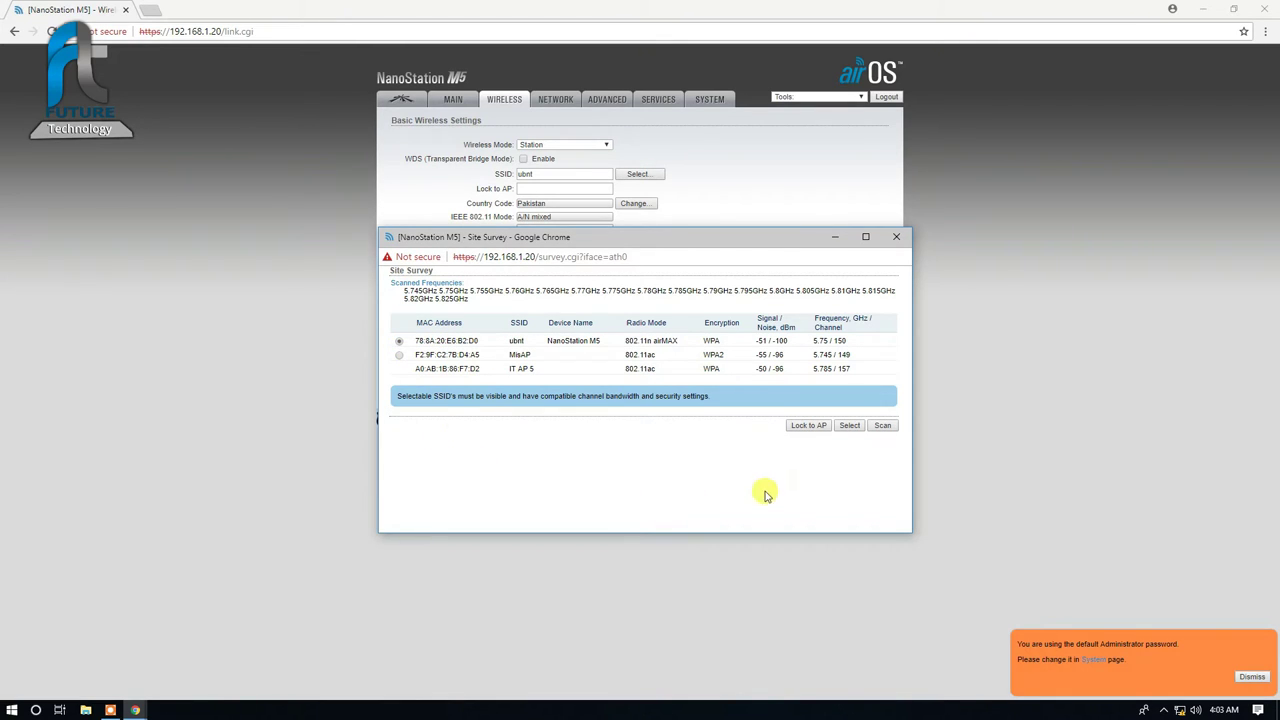
{"action": "left_click", "coordinate": [810, 427]}
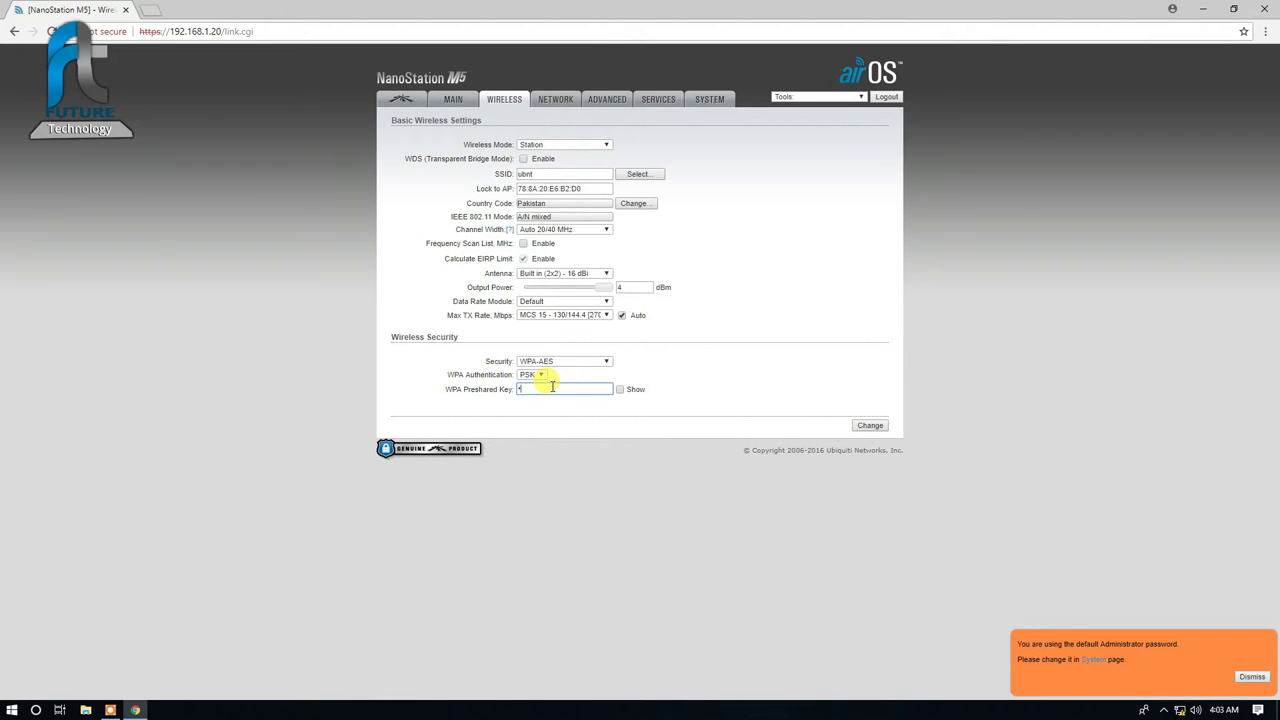
{"action": "type", "text": "*****"}
{"action": "left_click", "coordinate": [620, 389]}
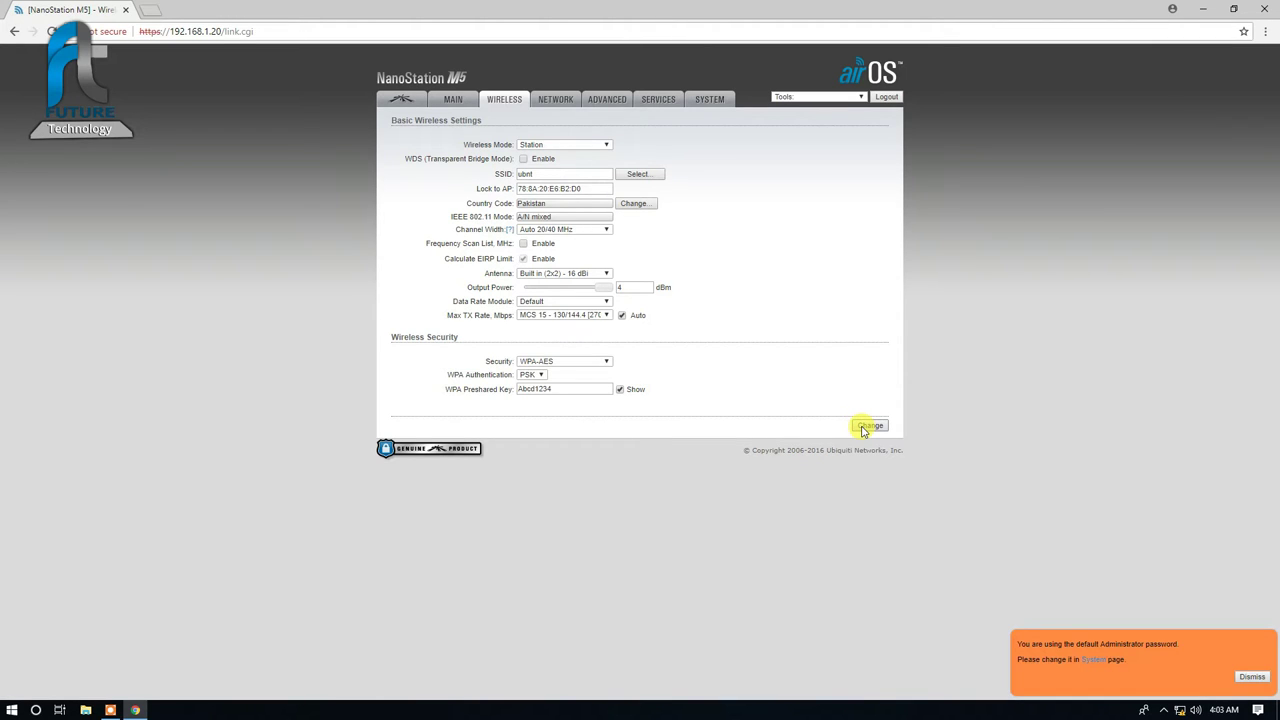
Step: Save the wireless settings, replace the default admin password with a new one, and apply
{"action": "left_click", "coordinate": [868, 426]}
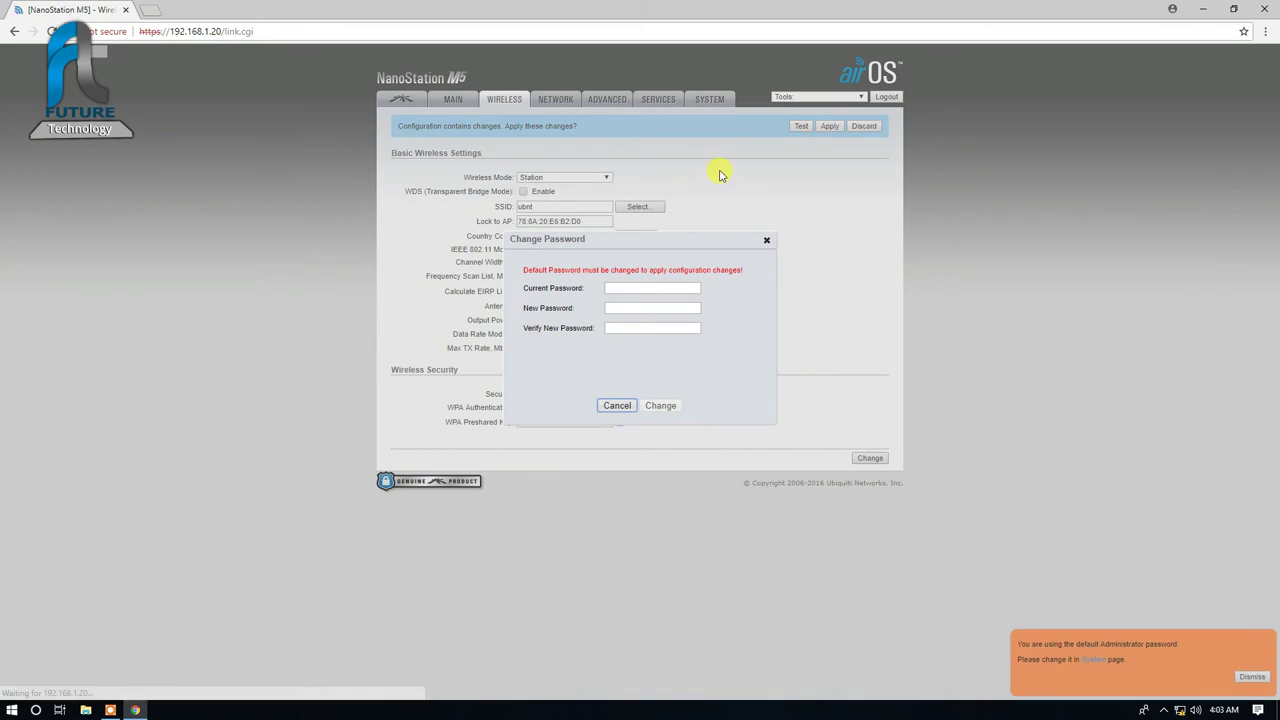
{"action": "left_click", "coordinate": [643, 291]}
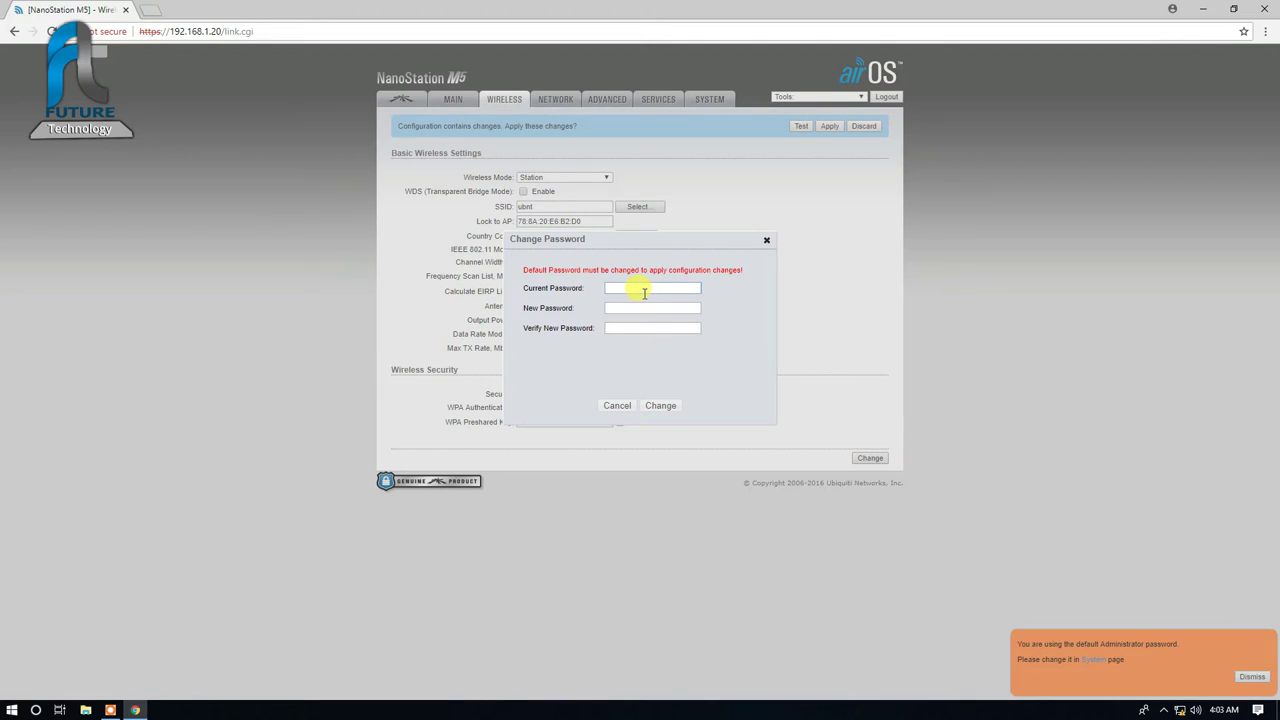
{"action": "key", "text": "Tab"}
{"action": "double_click", "coordinate": [644, 292]}
{"action": "left_click", "coordinate": [660, 406]}
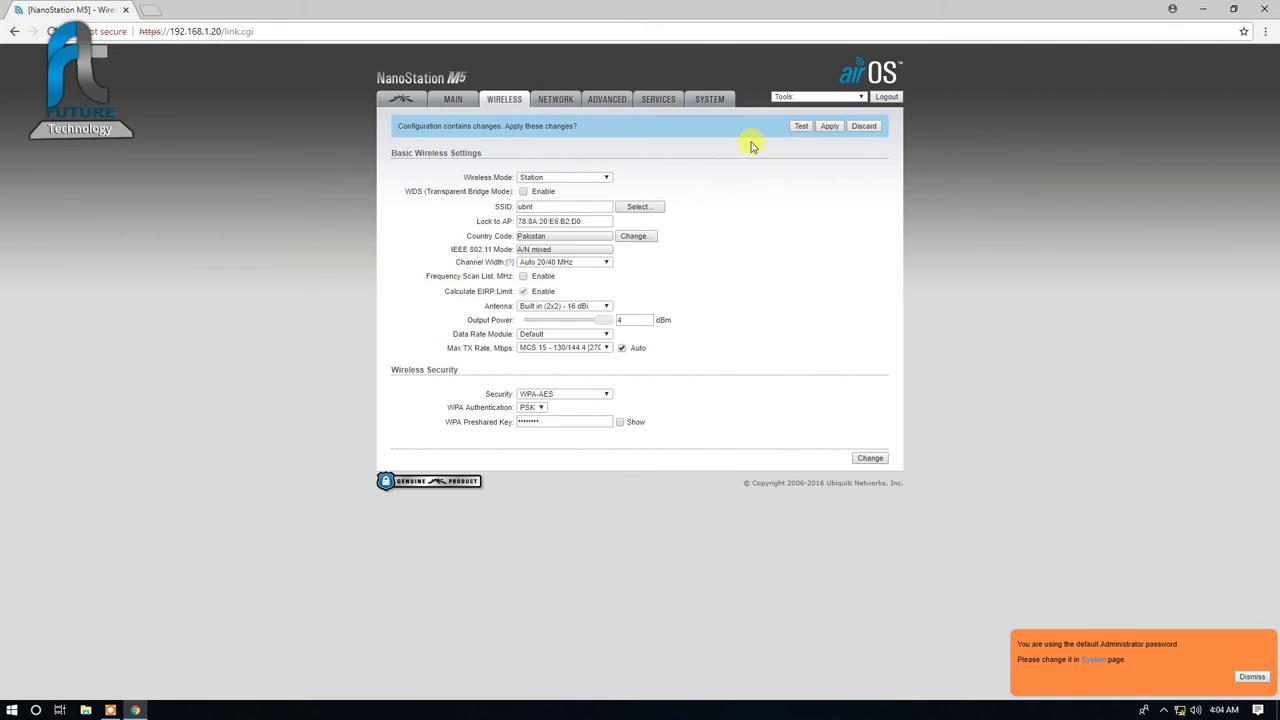
{"action": "left_click", "coordinate": [828, 127]}
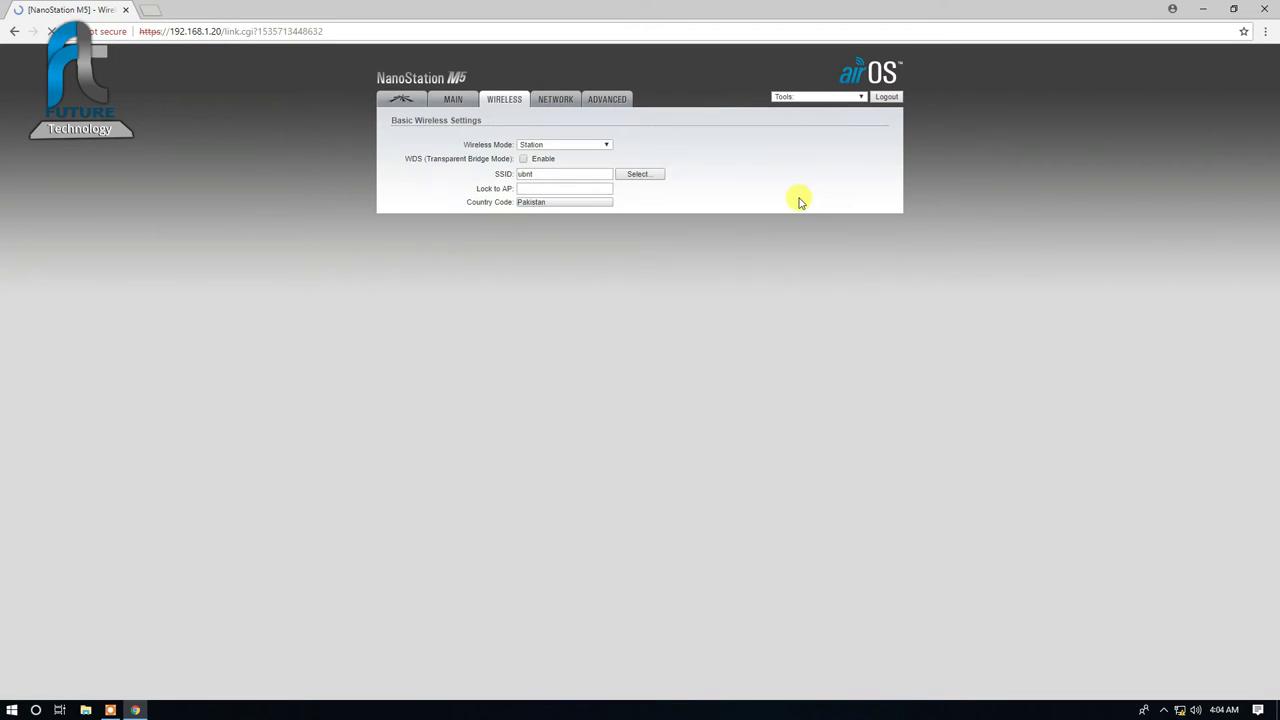
Step: Open the station's NETWORK tab, which lands on Chrome's not-private warning
{"action": "left_click", "coordinate": [571, 100]}
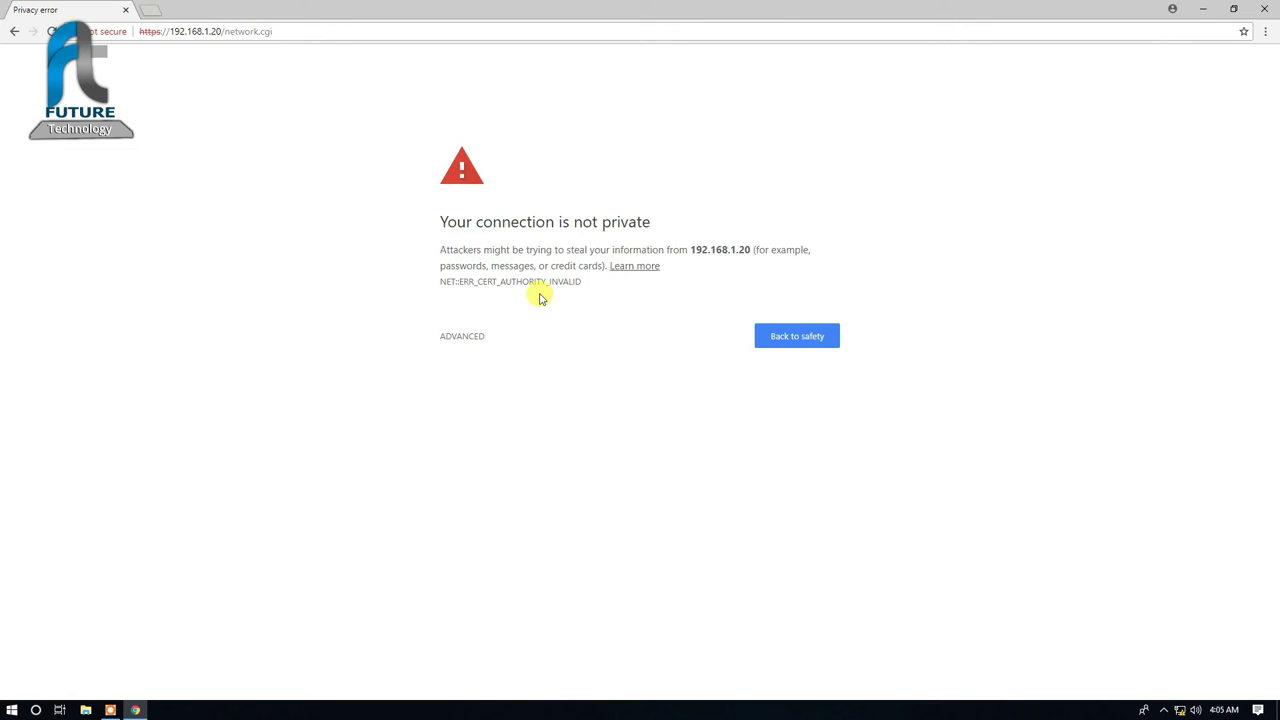
Step: Get past the warning and set IP 10.10.10.2, netmask 255.0.0.0, gateway 10.10.10.0
{"action": "left_click", "coordinate": [478, 337]}
{"action": "left_click", "coordinate": [525, 441]}
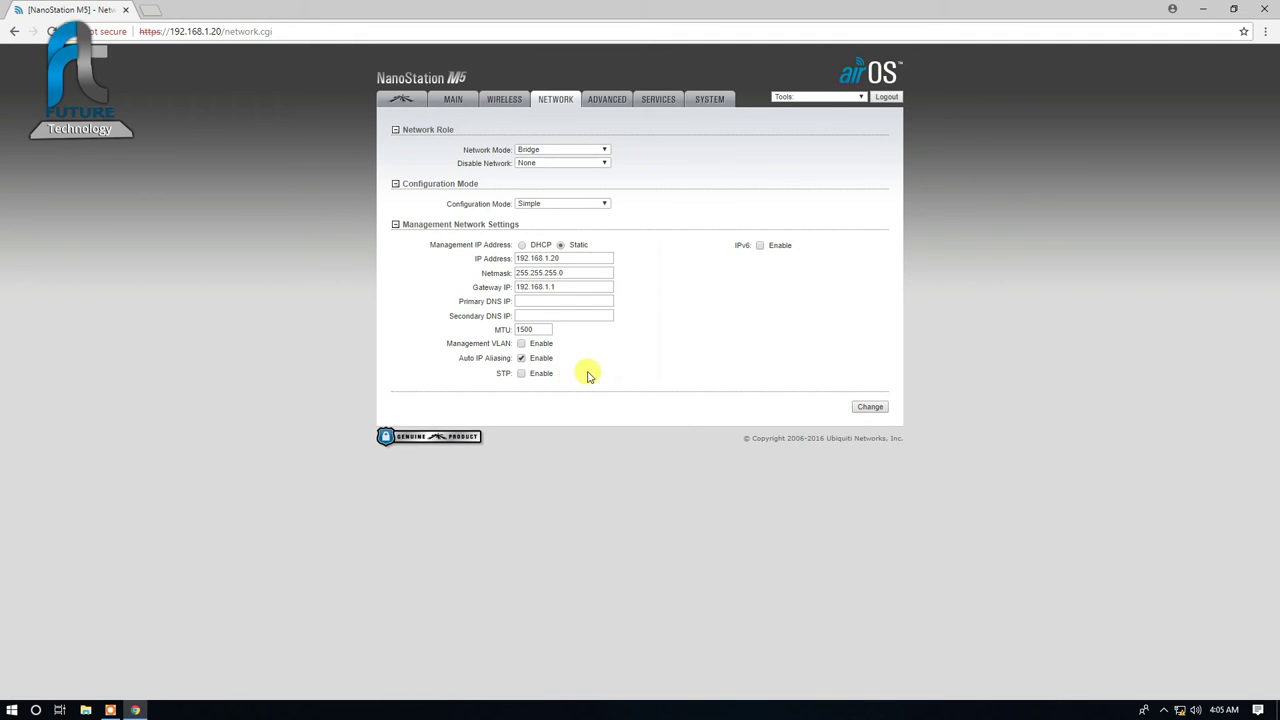
{"action": "left_click", "coordinate": [565, 253]}
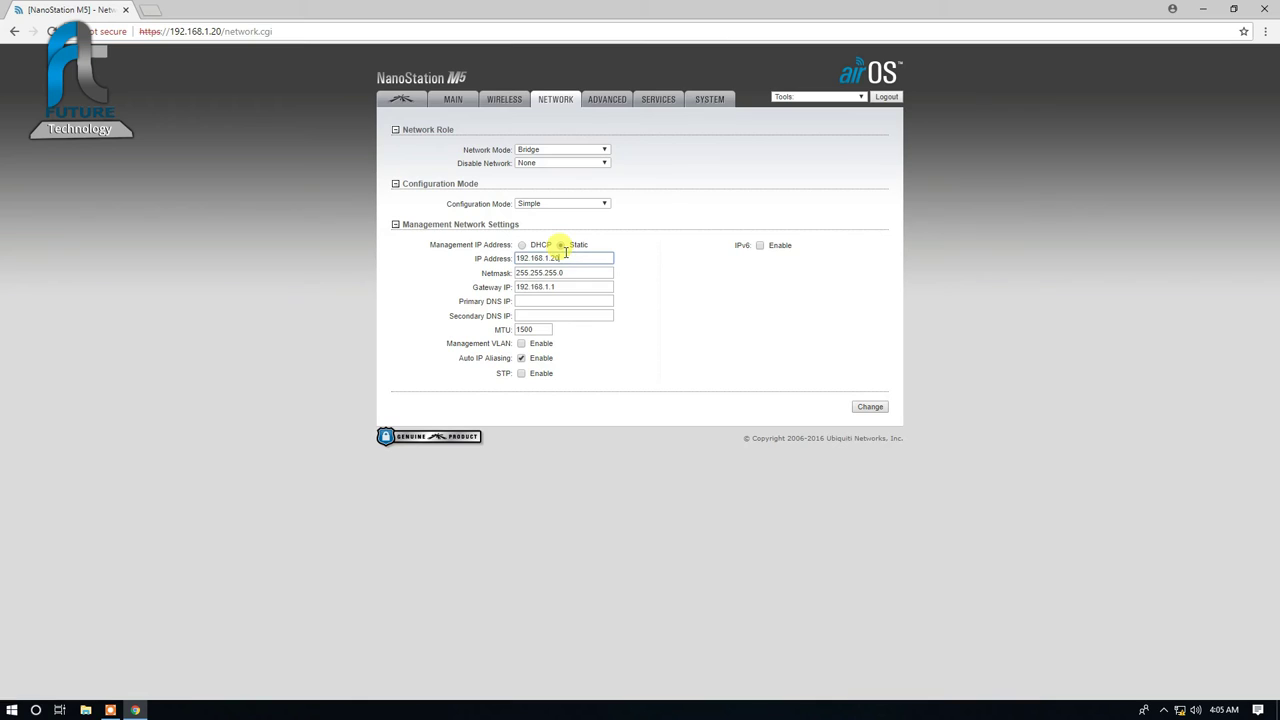
{"action": "key", "text": "BackSpace"}
{"action": "key", "text": "BackSpace"}
{"action": "key", "text": "BackSpace"}
{"action": "key", "text": "BackSpace"}
{"action": "key", "text": "BackSpace"}
{"action": "key", "text": "BackSpace"}
{"action": "key", "text": "BackSpace"}
{"action": "key", "text": "BackSpace"}
{"action": "key", "text": "BackSpace"}
{"action": "key", "text": "BackSpace"}
{"action": "key", "text": "BackSpace"}
{"action": "type", "text": "10.10.10"}
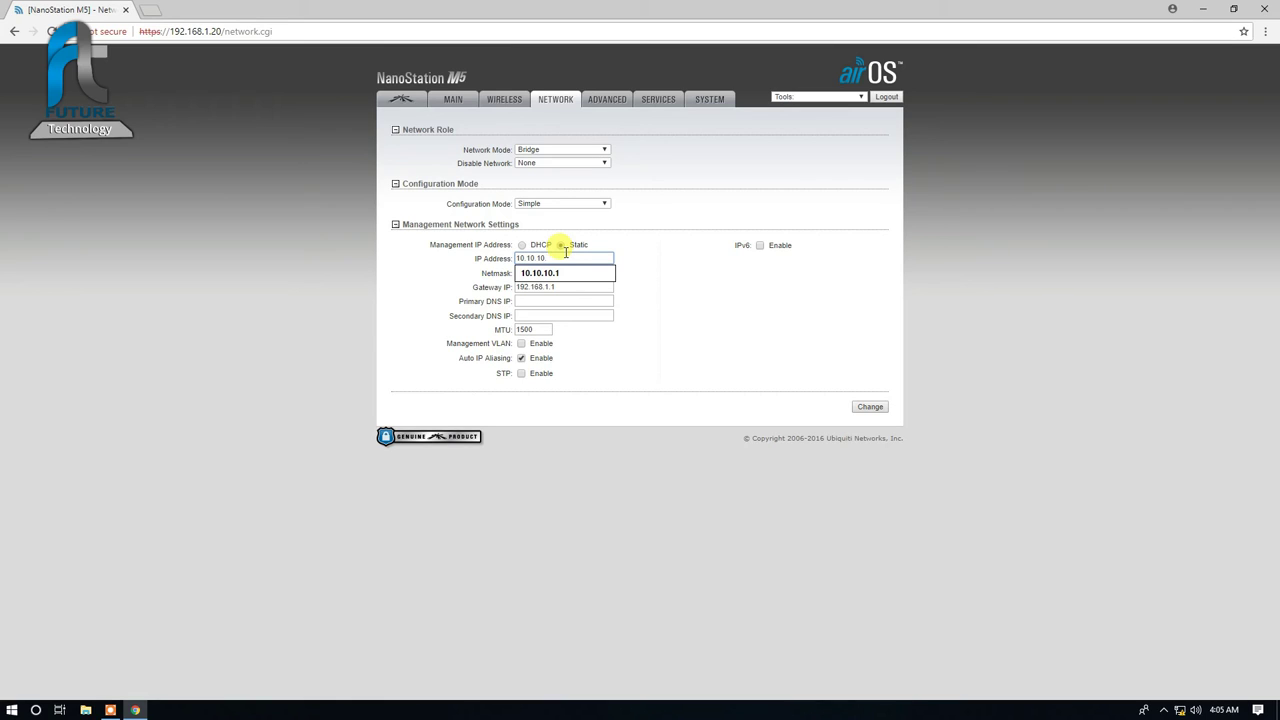
{"action": "type", "text": ".2"}
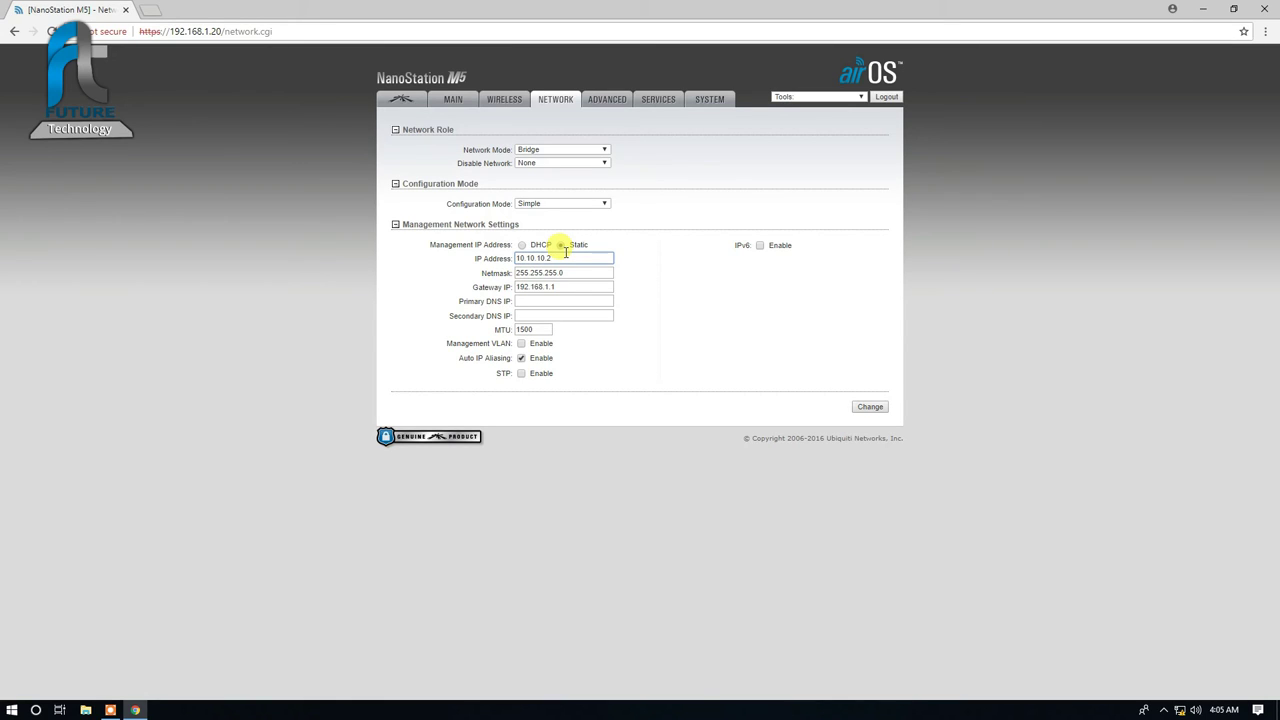
{"action": "key", "text": "Tab"}
{"action": "type", "text": "255.0.0.0"}
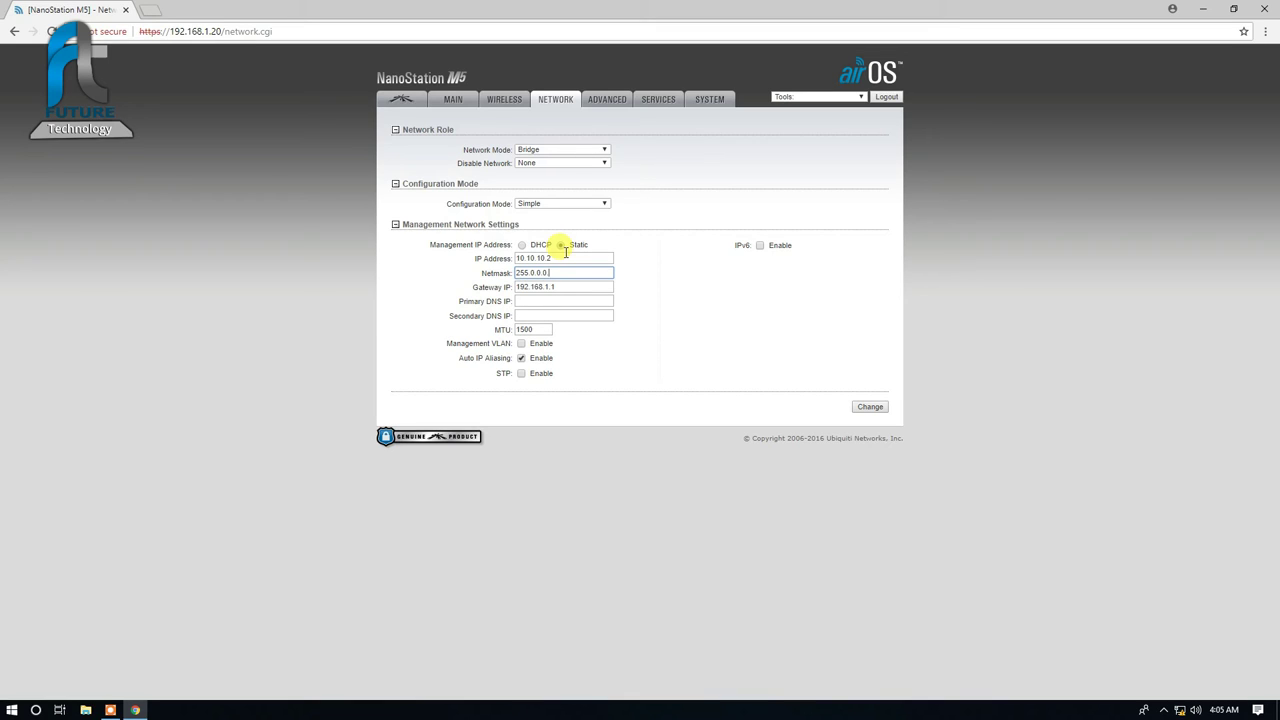
{"action": "key", "text": "Tab"}
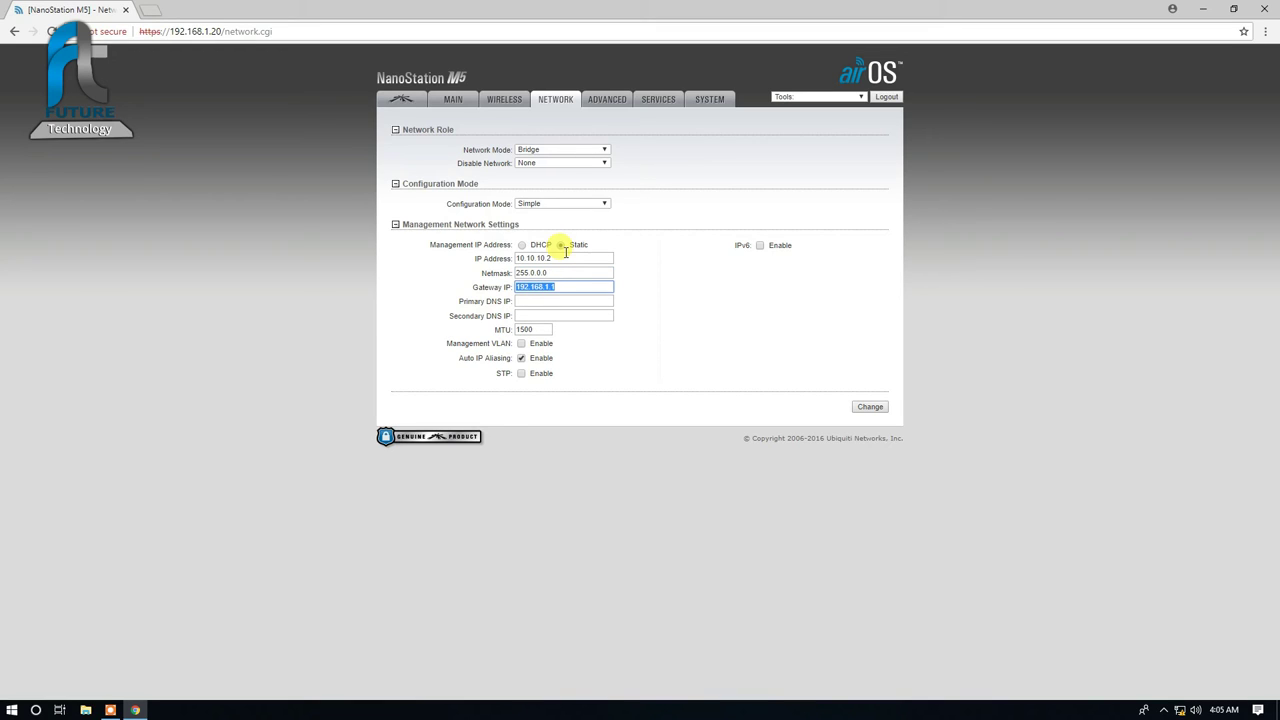
{"action": "type", "text": "10."}
{"action": "key", "text": "Down"}
{"action": "key", "text": "Return"}
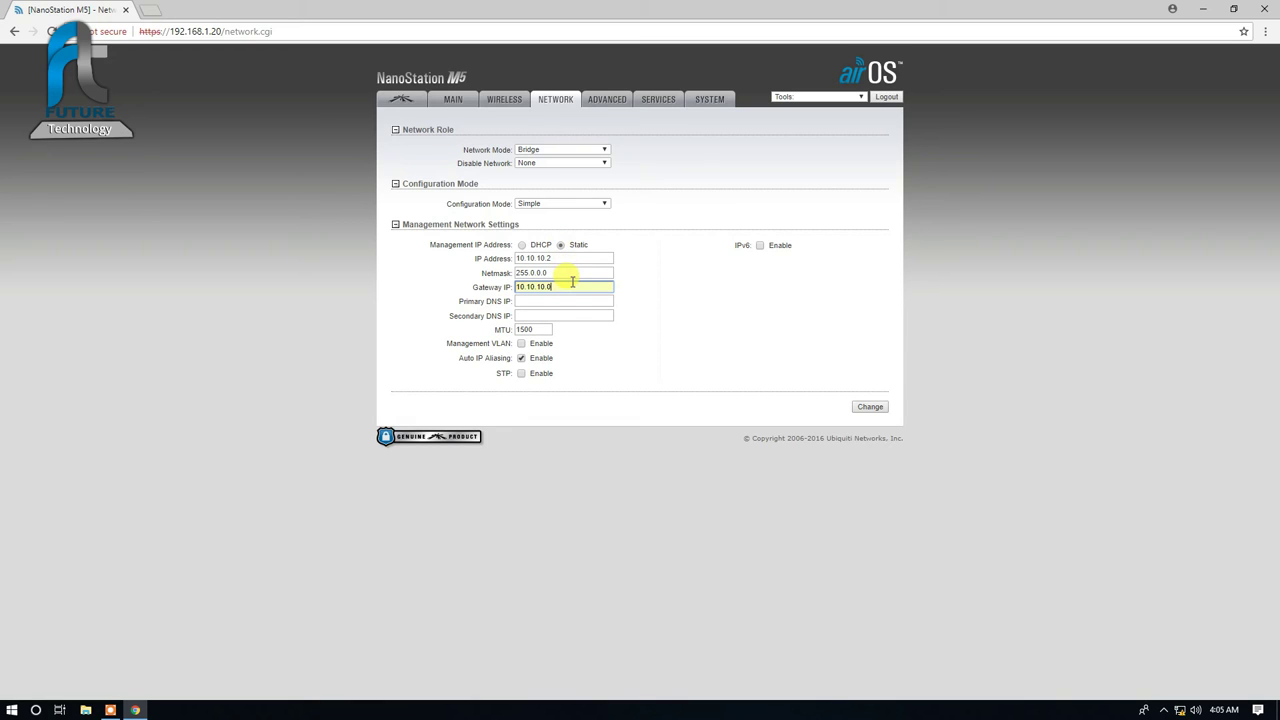
{"action": "left_click", "coordinate": [872, 408]}
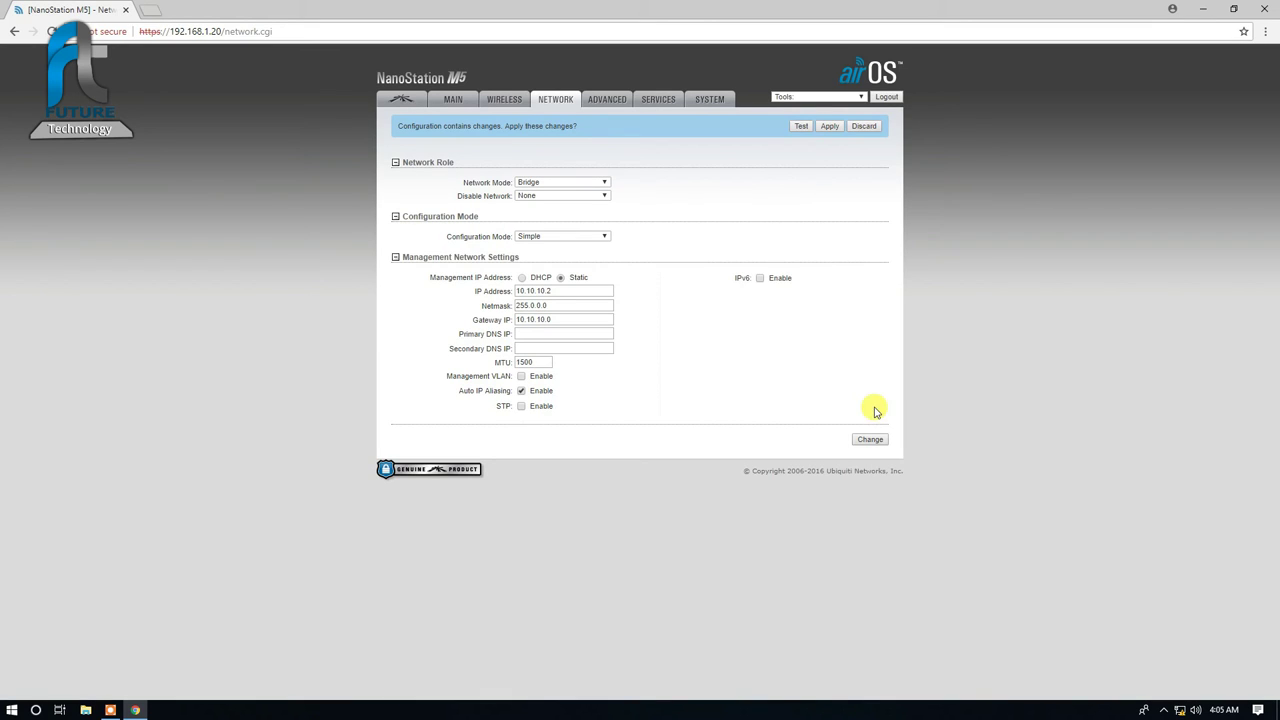
Step: Apply the station's 10.10.10.2 addressing and wait while it reconnects
{"action": "left_click", "coordinate": [822, 128]}
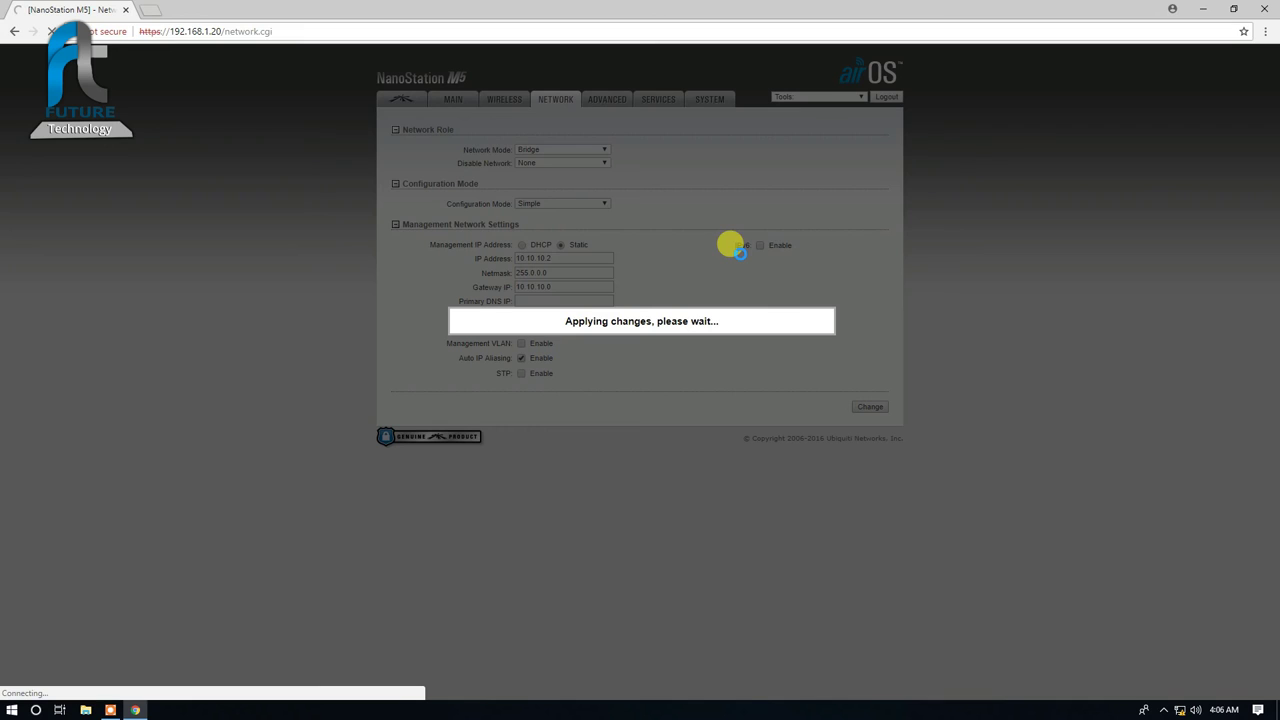
Step: Open Ethernet 2's IPv4 settings from the network adapter list
{"action": "right_click", "coordinate": [1180, 709]}
{"action": "left_click", "coordinate": [1168, 697]}
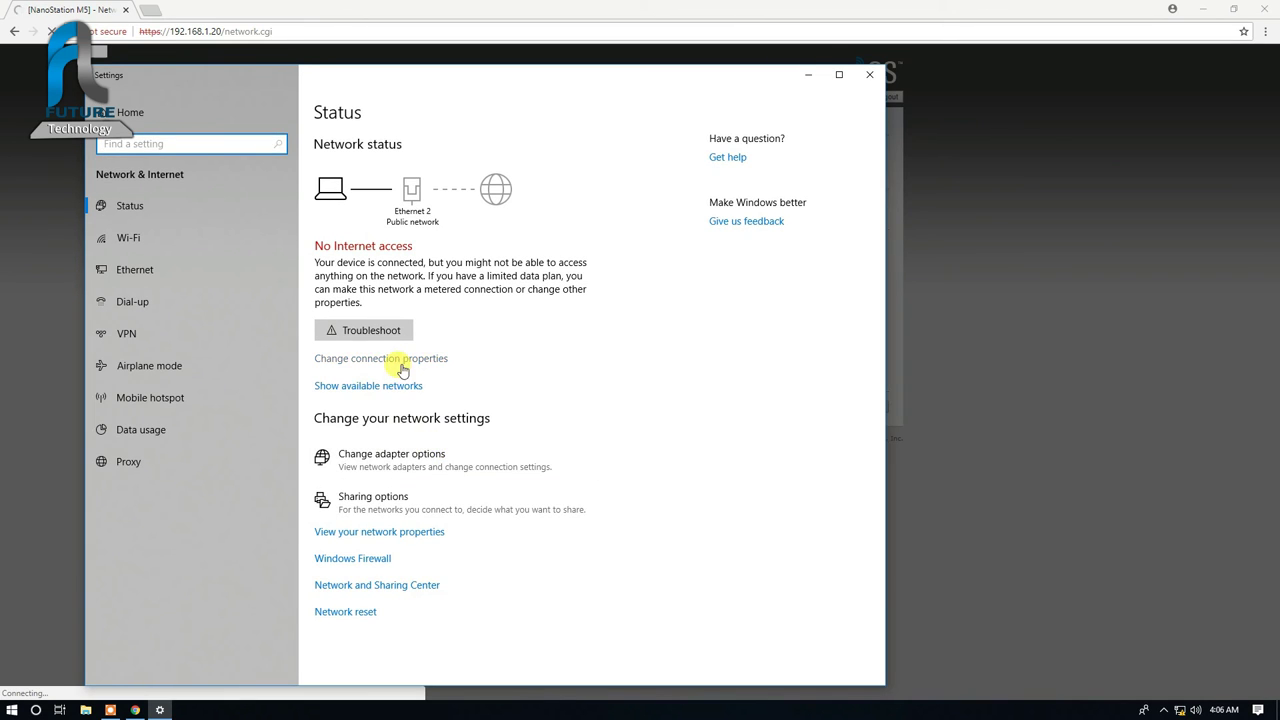
{"action": "left_click", "coordinate": [378, 457]}
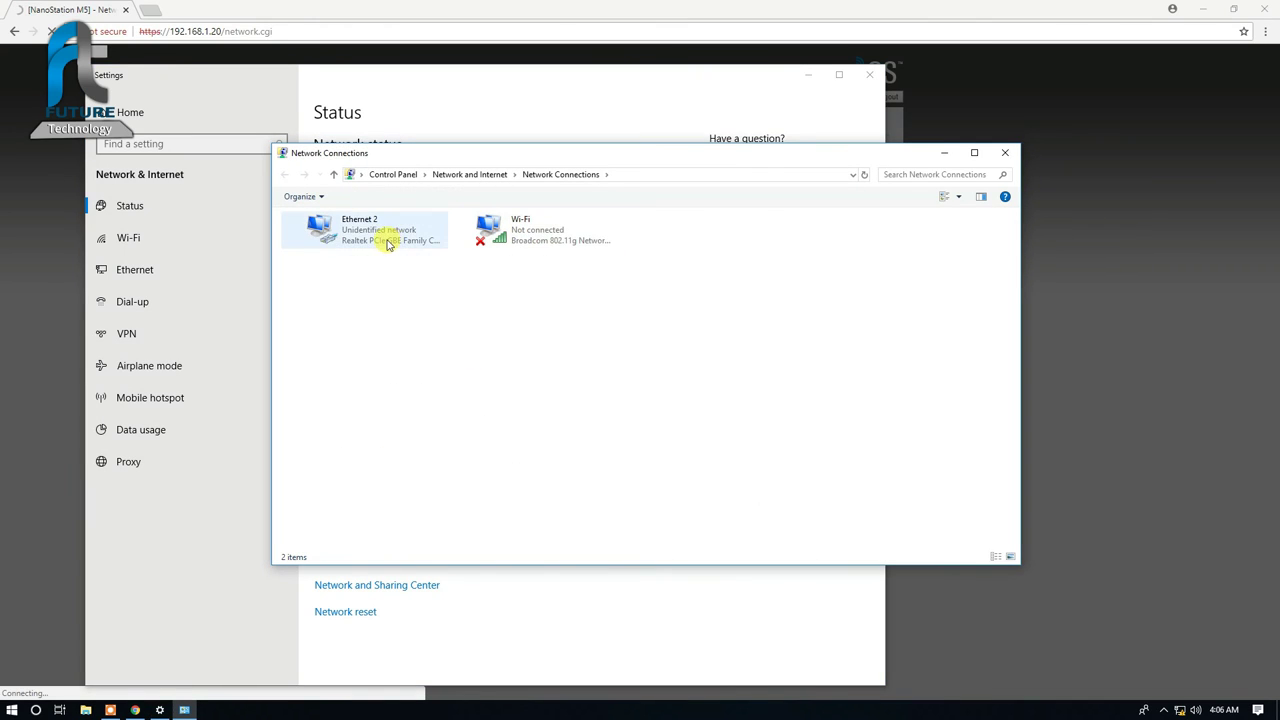
{"action": "double_click", "coordinate": [388, 245]}
{"action": "left_click", "coordinate": [570, 469]}
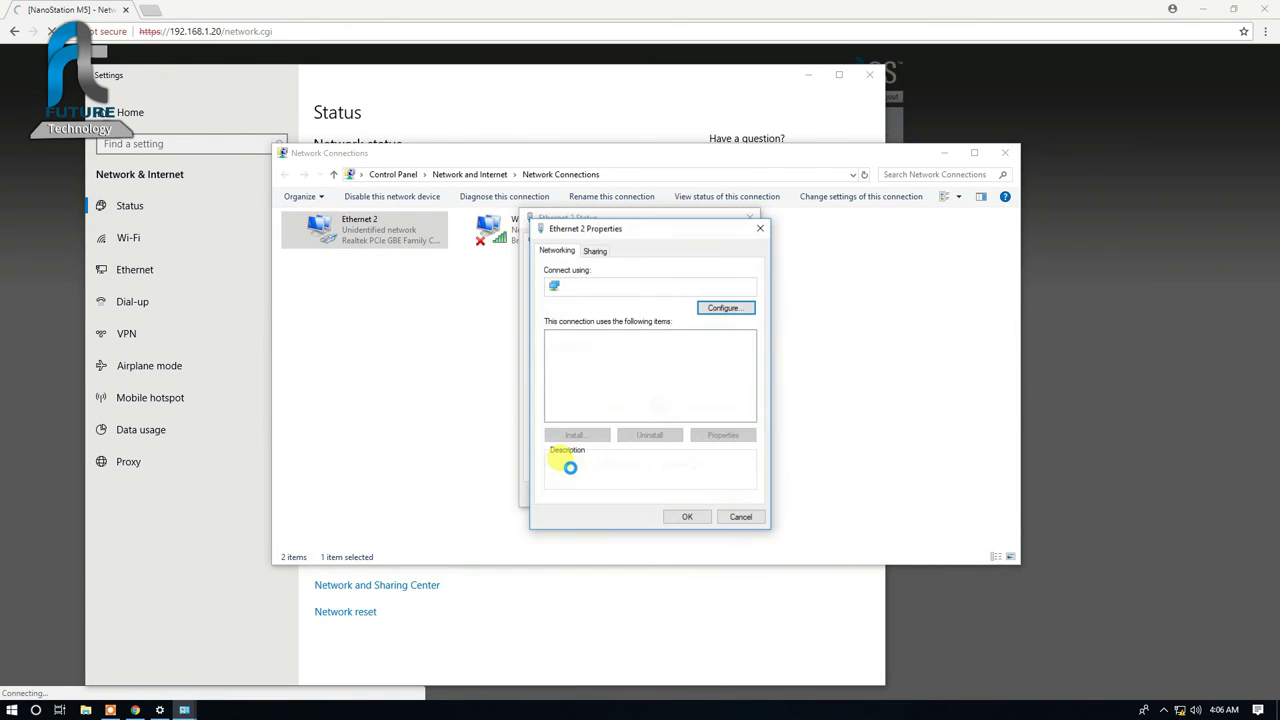
{"action": "double_click", "coordinate": [640, 370]}
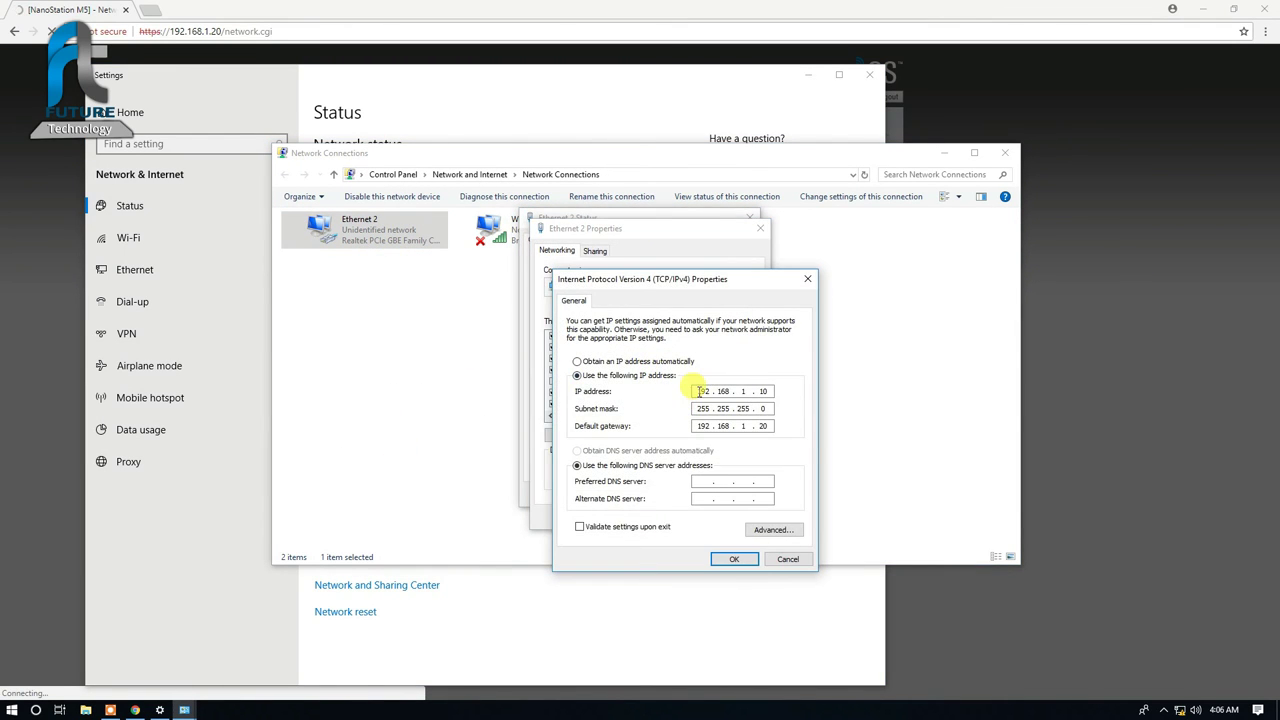
Step: Enter static IP 10.10.10.100, mask 255.0.0.0 and gateway 10.10.10.2 for Ethernet 2
{"action": "left_click", "coordinate": [664, 362]}
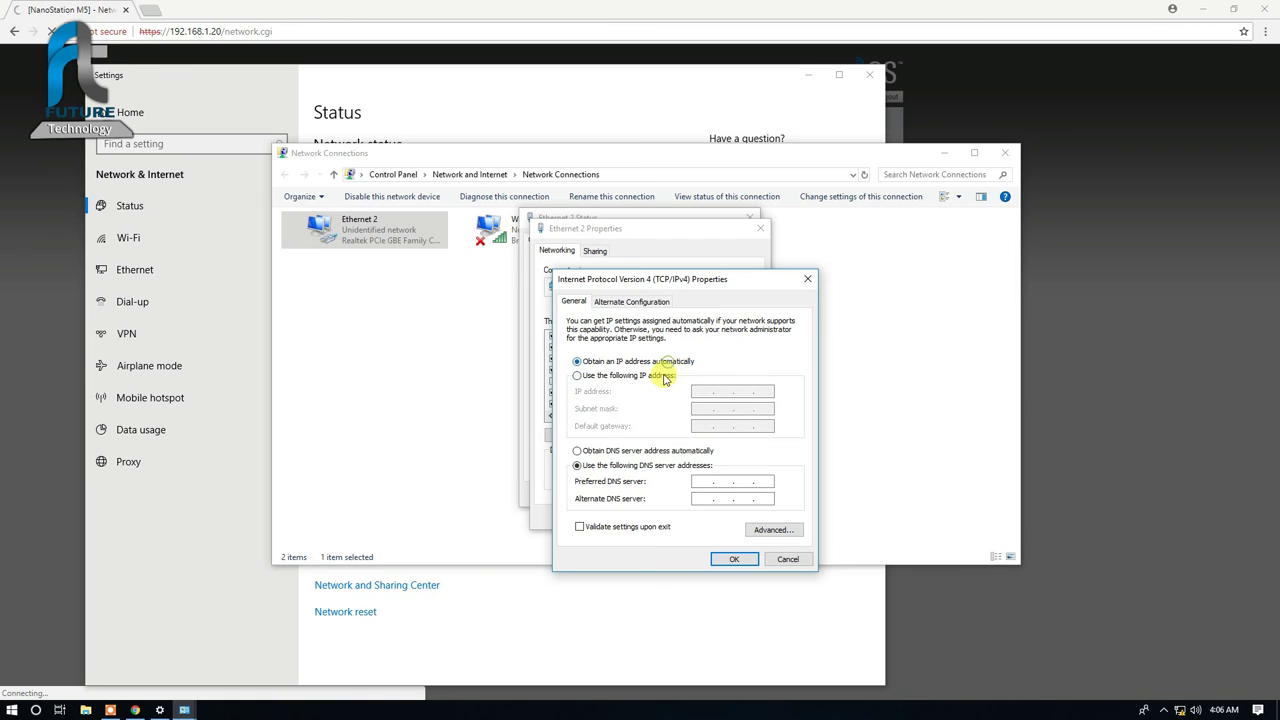
{"action": "left_click", "coordinate": [664, 375]}
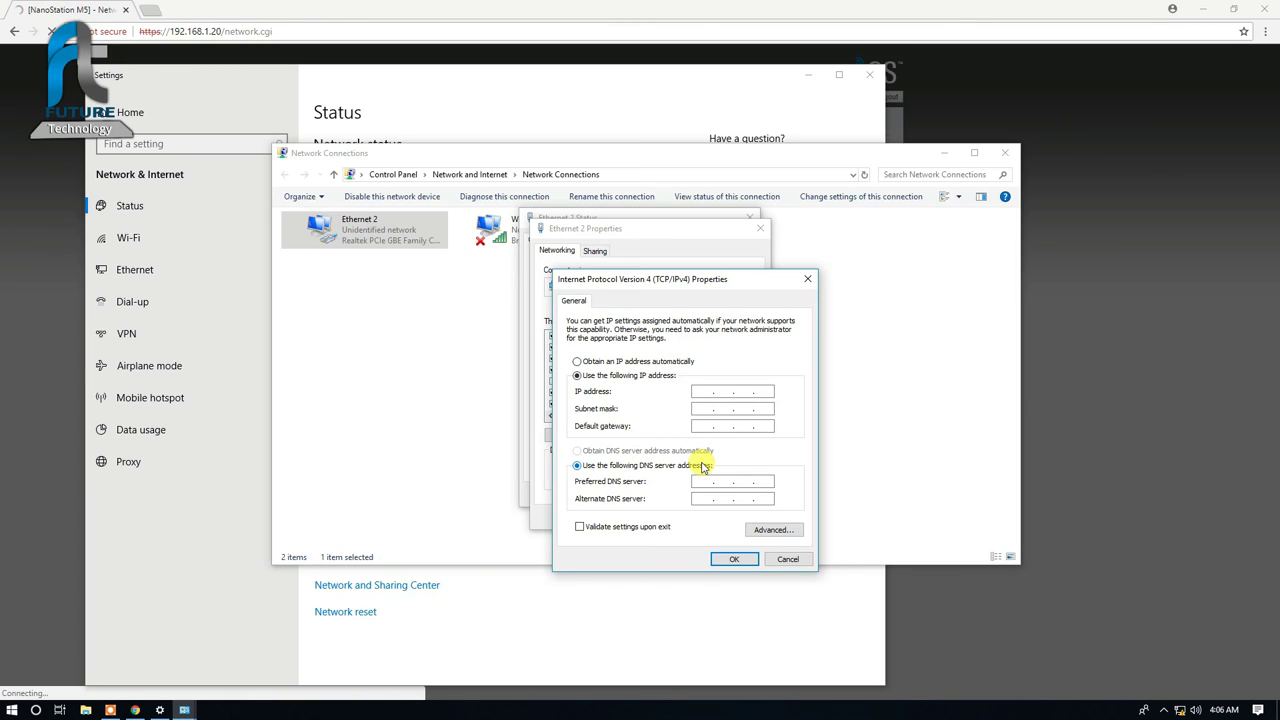
{"action": "type", "text": "10.10.10."}
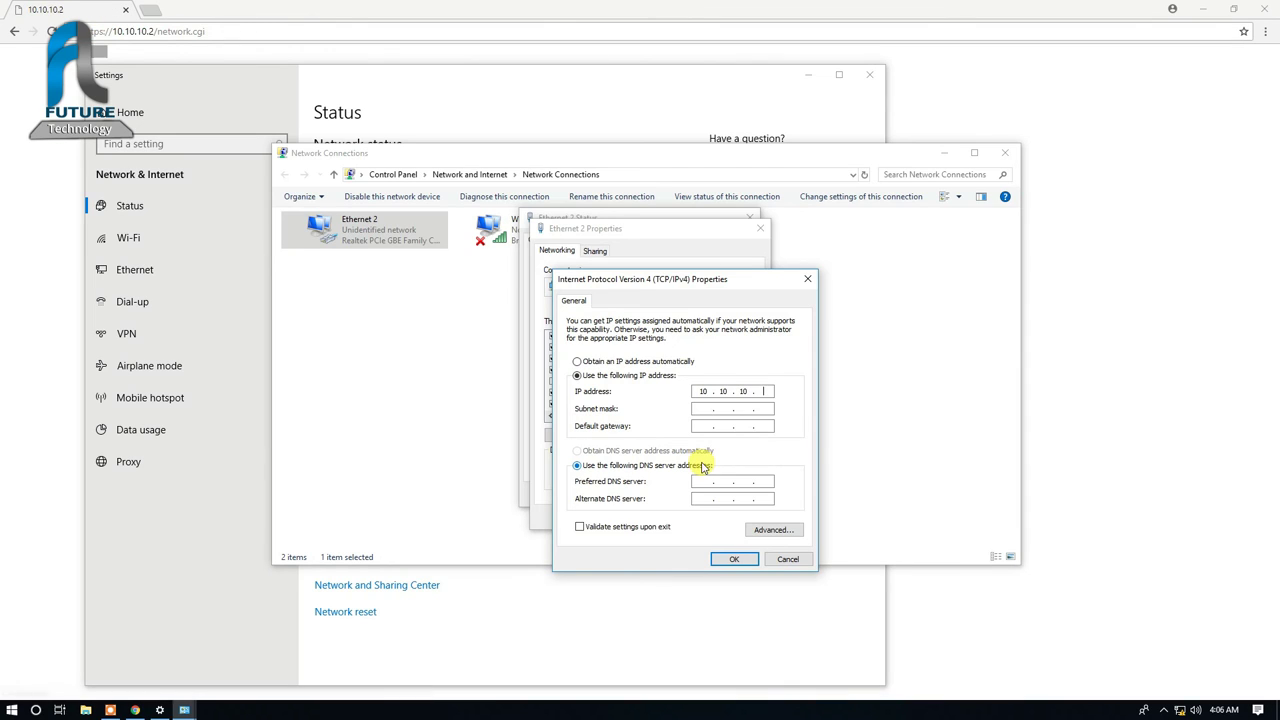
{"action": "type", "text": "100"}
{"action": "key", "text": "Tab"}
{"action": "key", "text": "Tab"}
{"action": "type", "text": "10 . 10 . 10 . 0"}
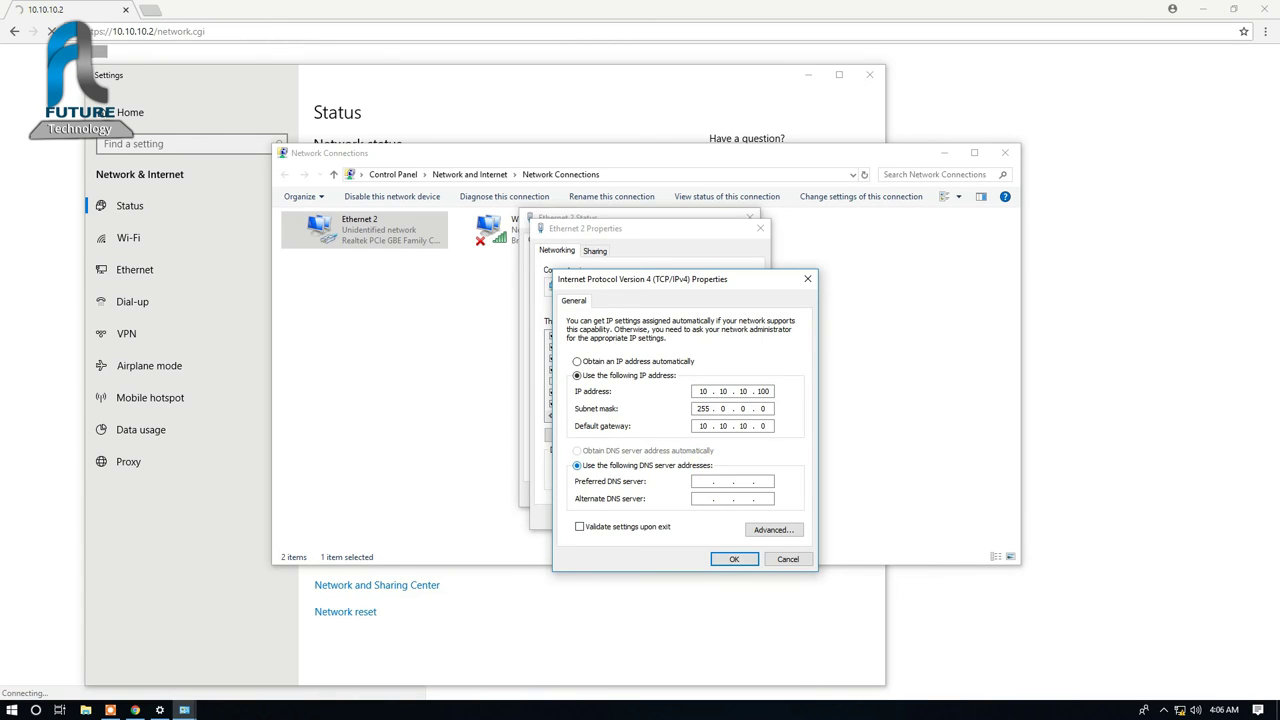
{"action": "key", "text": "BackSpace"}
{"action": "type", "text": "1"}
{"action": "key", "text": "BackSpace"}
{"action": "type", "text": "2"}
Step: Confirm the new IPv4 settings and close the Ethernet 2 dialogs
{"action": "left_click", "coordinate": [736, 559]}
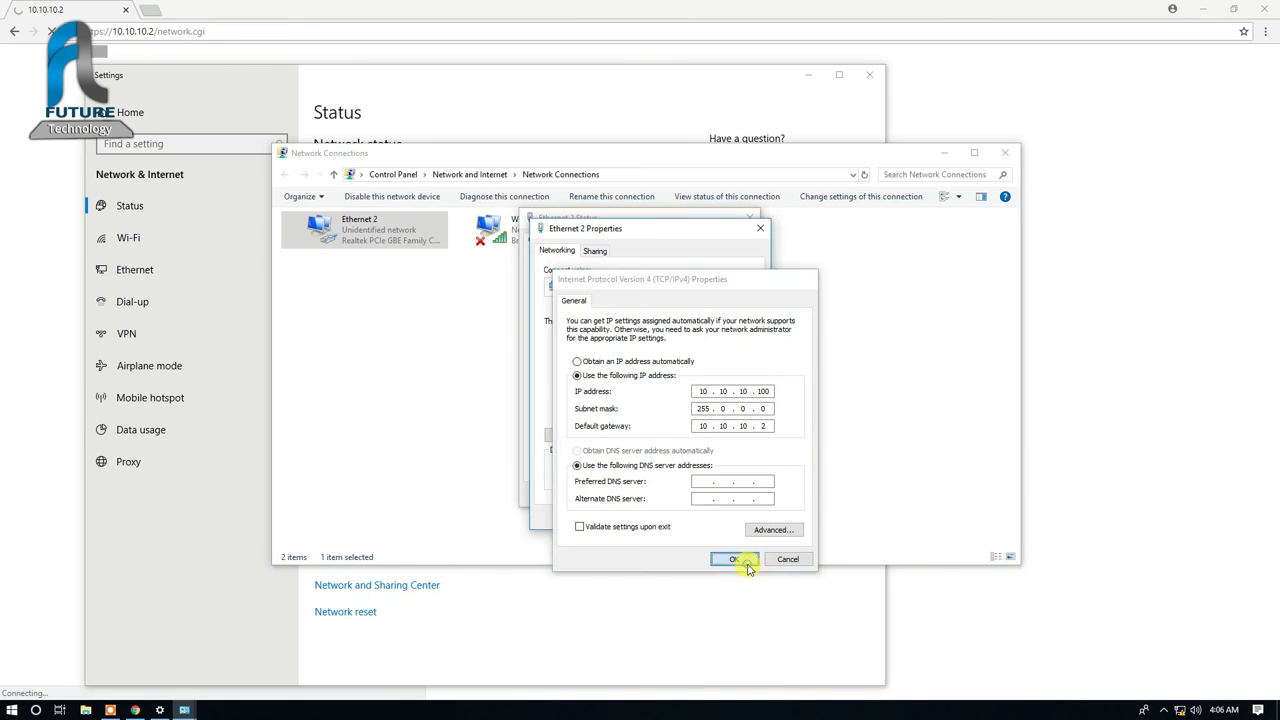
{"action": "left_click", "coordinate": [706, 516]}
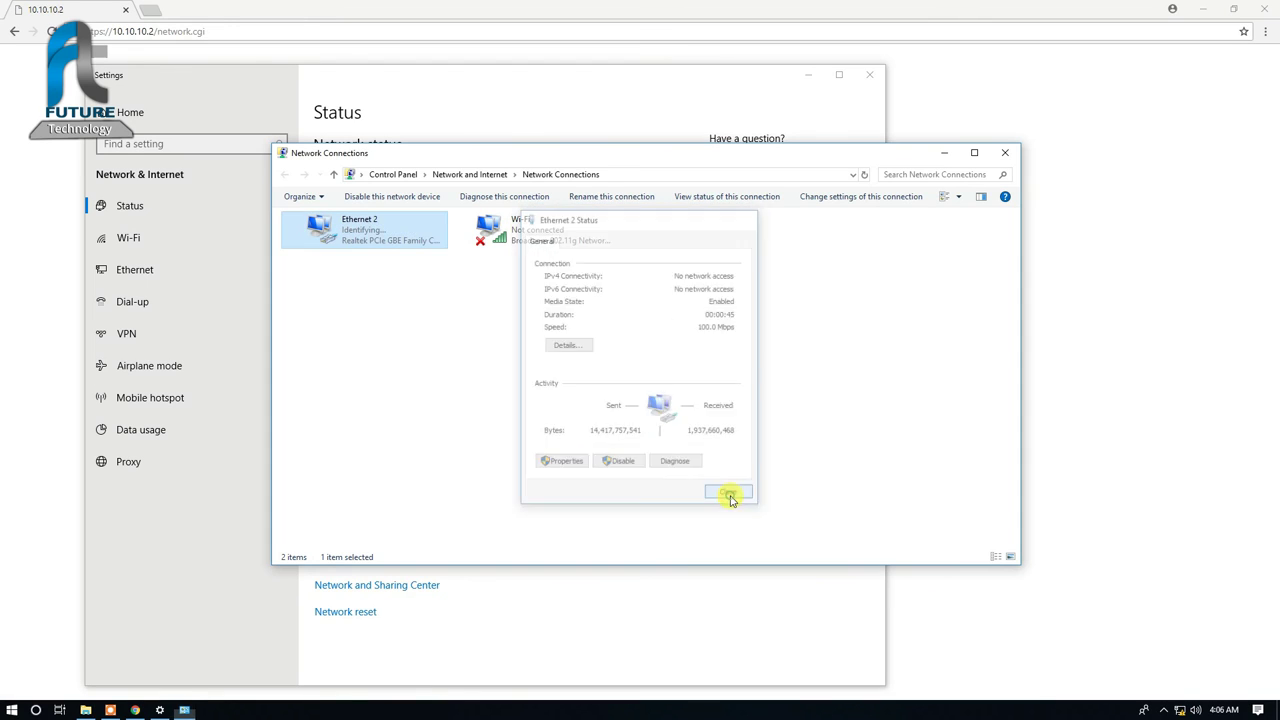
{"action": "left_click", "coordinate": [728, 495]}
{"action": "left_click", "coordinate": [614, 360]}
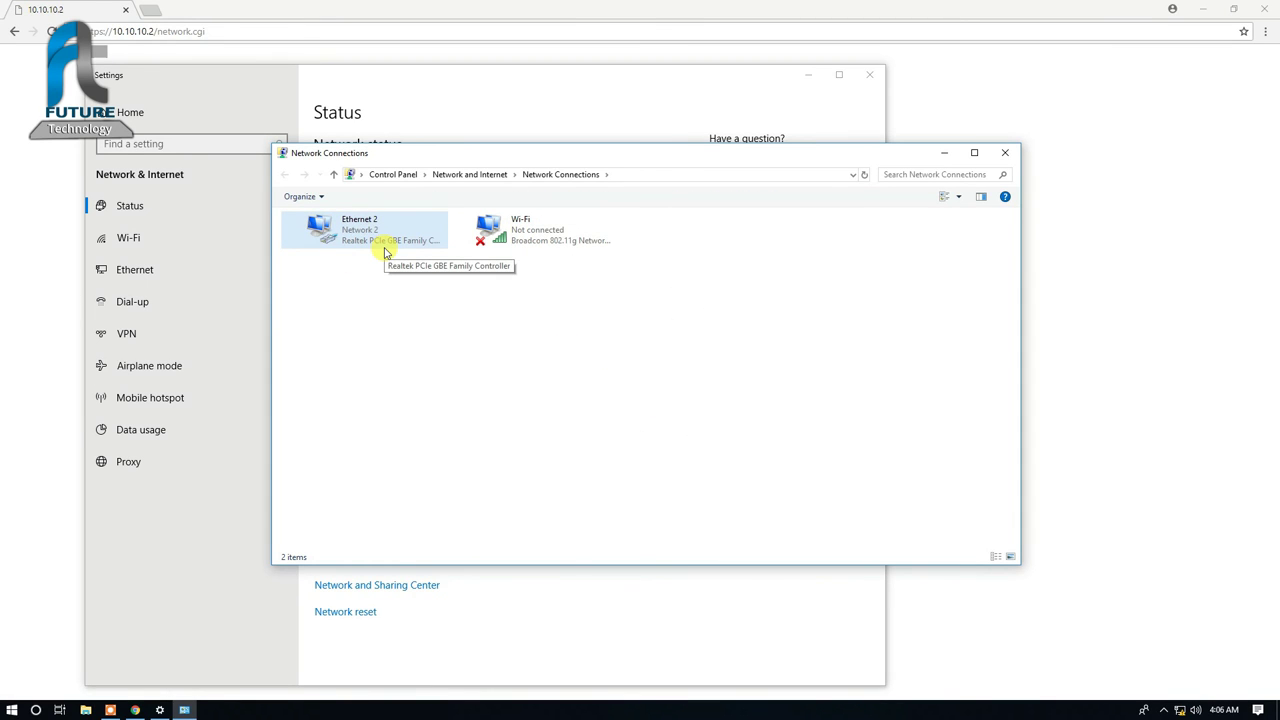
Step: Close Network Connections, reload 10.10.10.2 in Chrome and proceed past the certificate warning
{"action": "left_click", "coordinate": [1005, 152]}
{"action": "left_click", "coordinate": [1079, 222]}
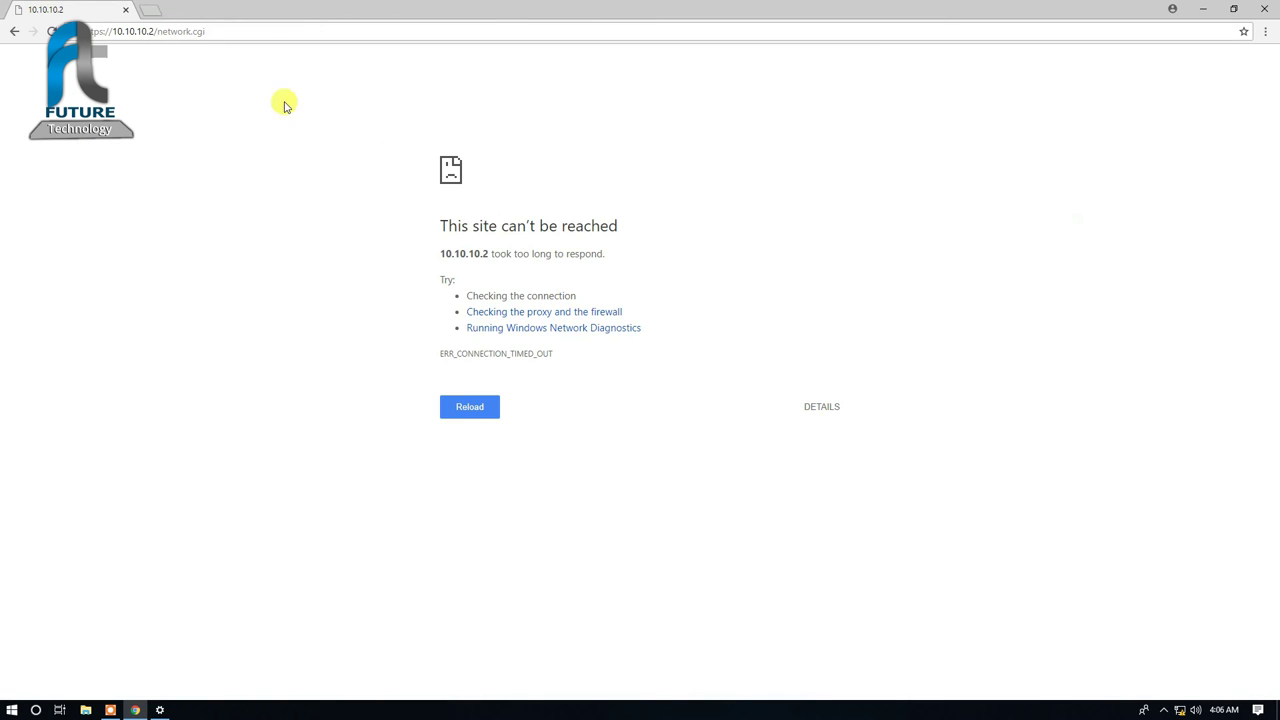
{"action": "left_click", "coordinate": [50, 31]}
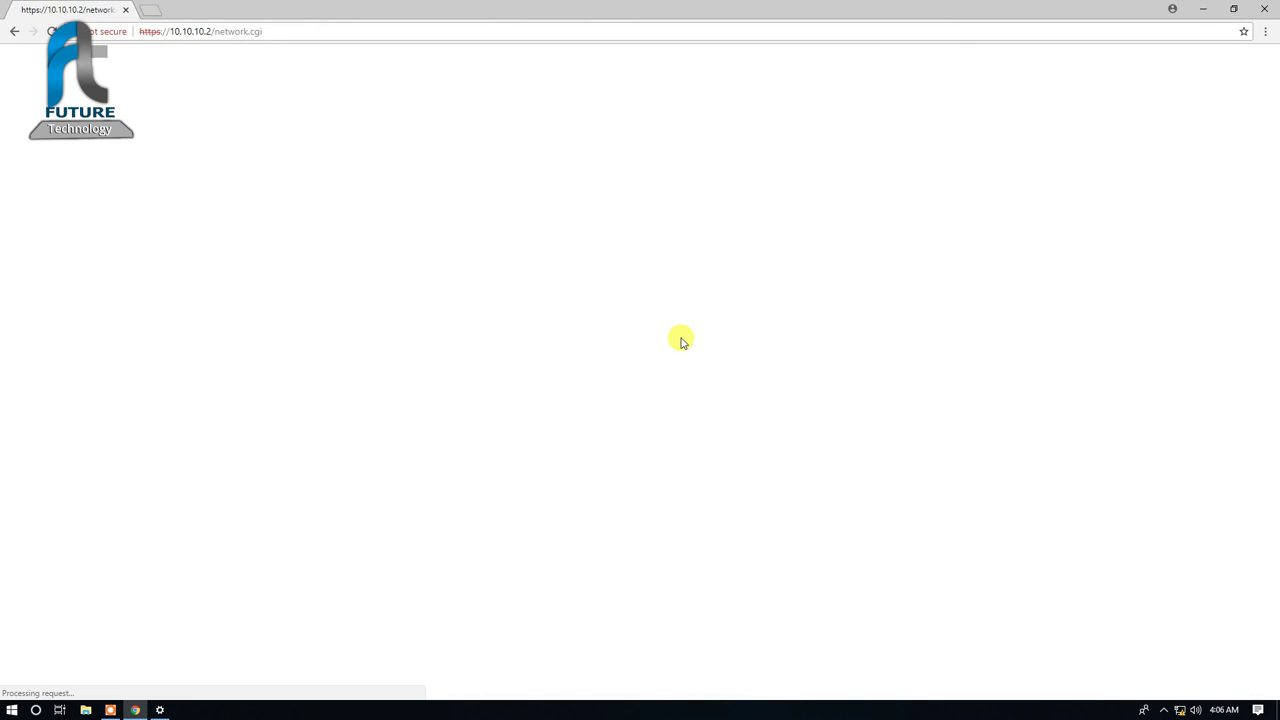
{"action": "left_click", "coordinate": [463, 338]}
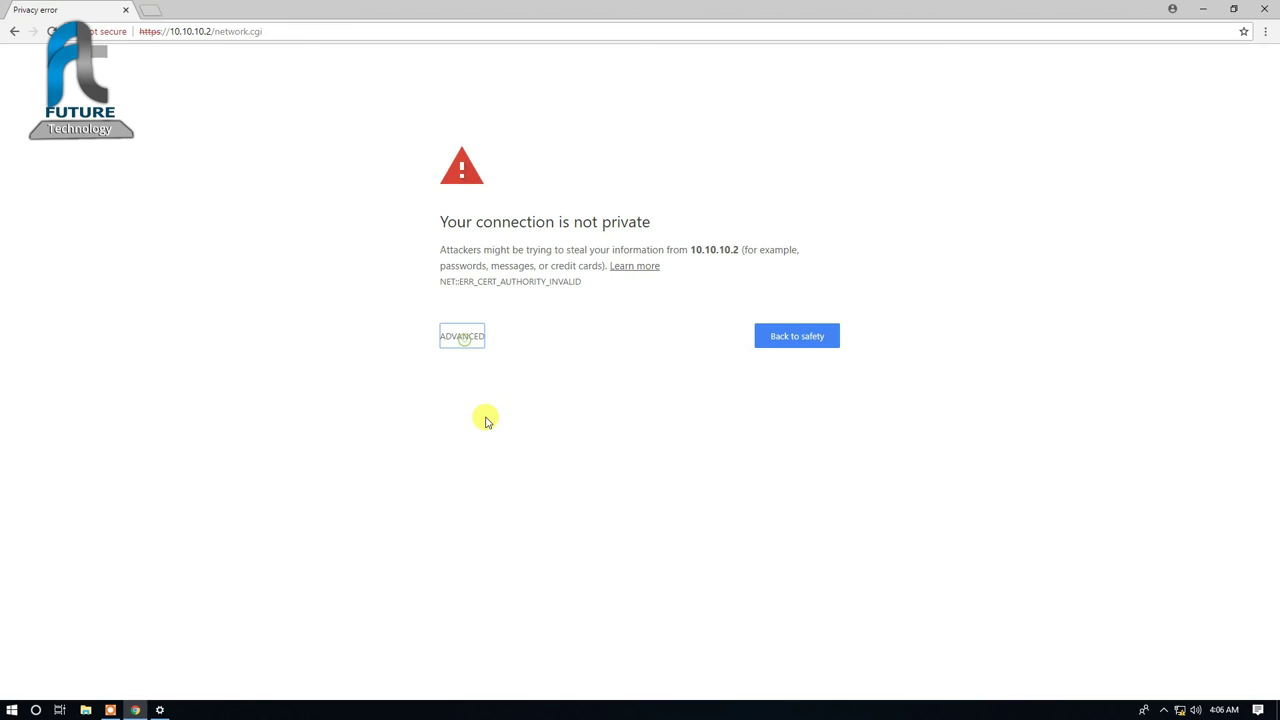
{"action": "left_click", "coordinate": [478, 339]}
{"action": "left_click", "coordinate": [495, 437]}
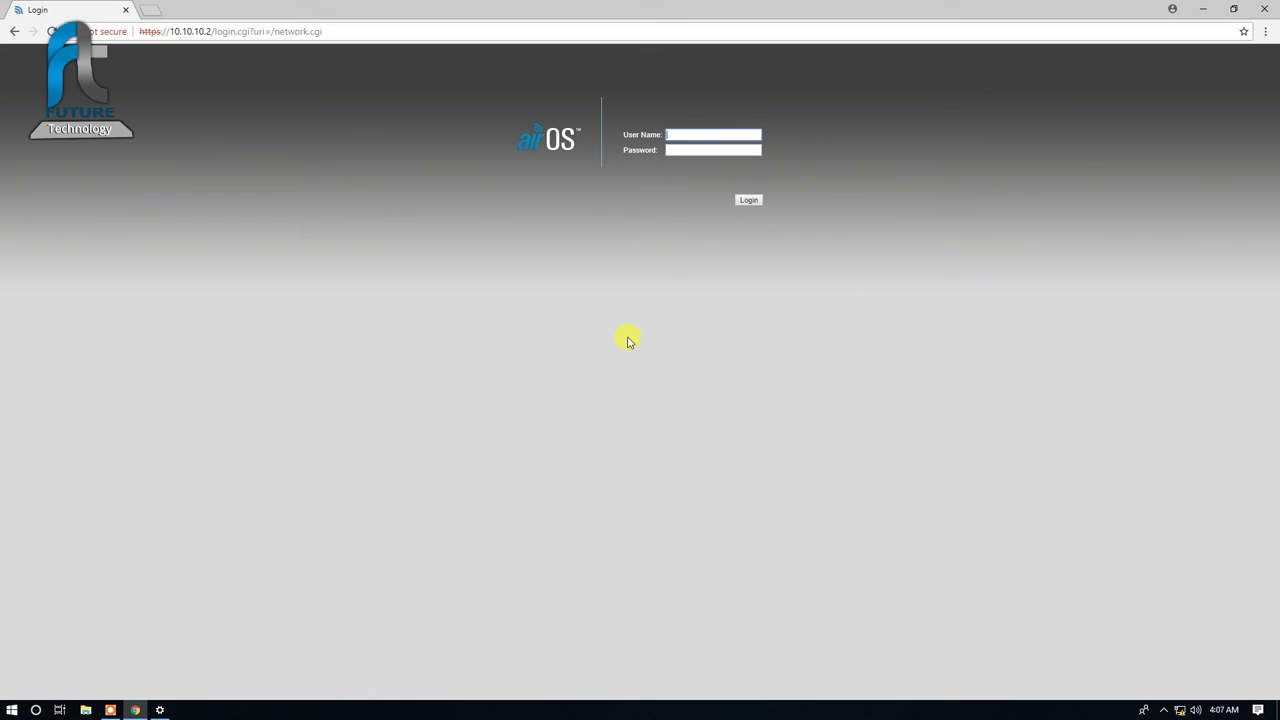
Step: Log in to the station and view its Main page: WPA-AES link at -52 dBm, airMAX quality 99%
{"action": "type", "text": "ubnt"}
{"action": "key", "text": "Tab"}
{"action": "type", "text": "••••••••"}
{"action": "key", "text": "Return"}
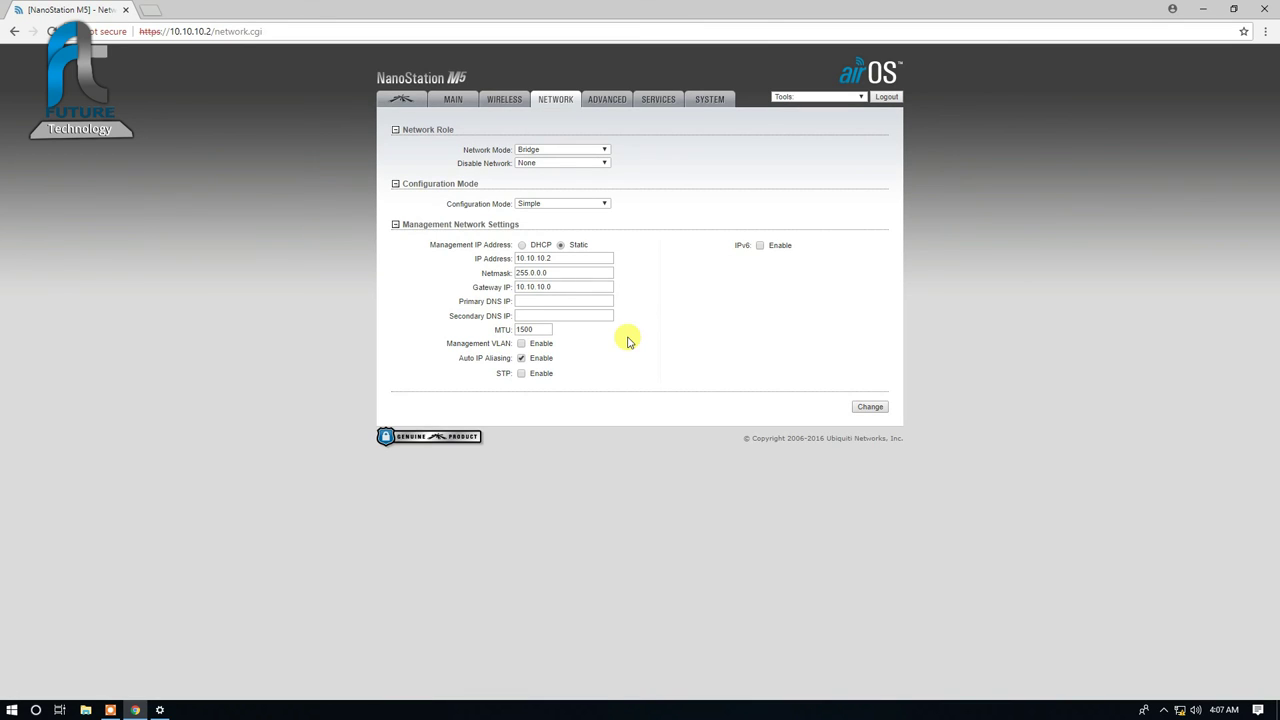
{"action": "left_click", "coordinate": [466, 99]}
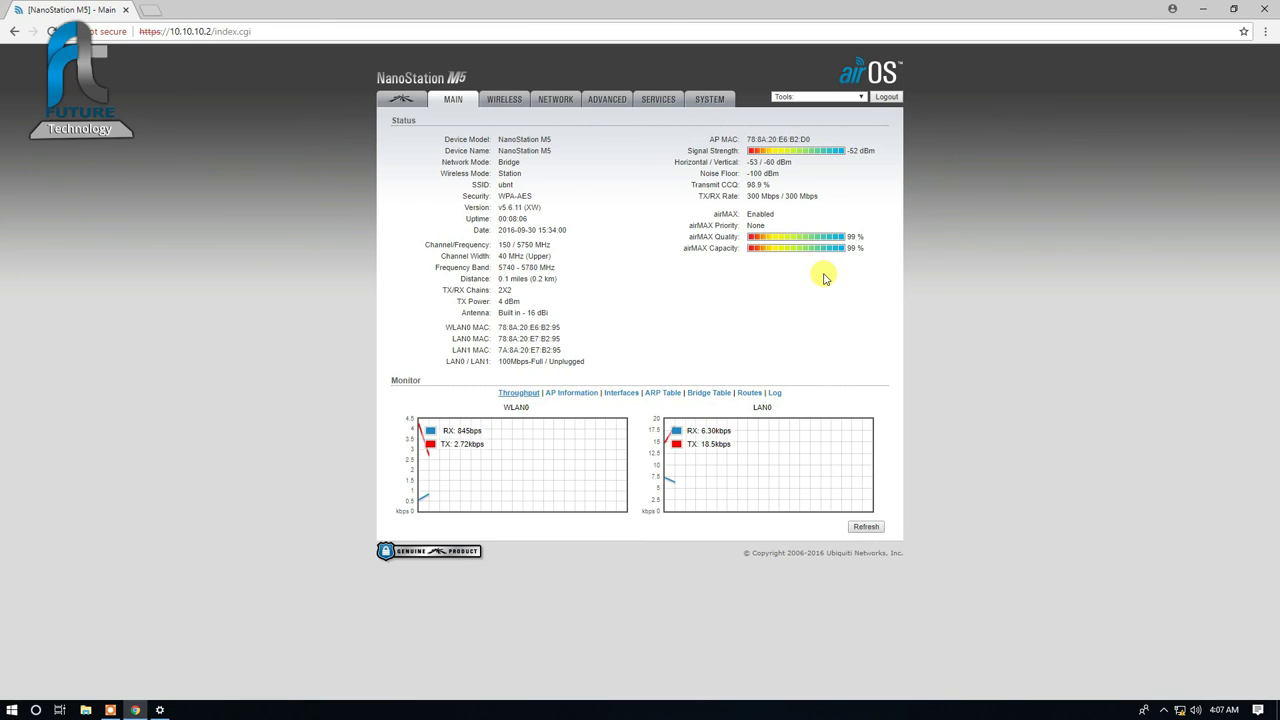
Step: From the desktop, start entering a ping to 10.10.10.1 in the Run dialog, then refresh the desktop
{"action": "key", "text": "super+d"}
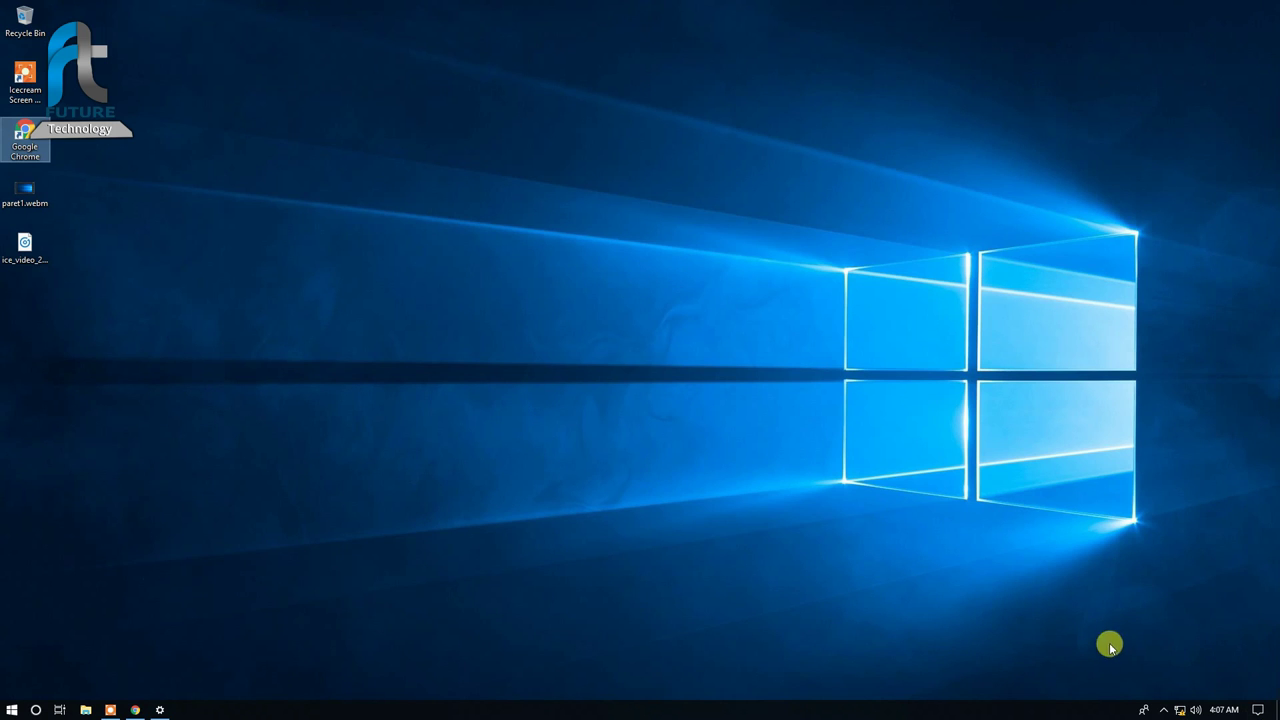
{"action": "key", "text": "super+r"}
{"action": "type", "text": "p"}
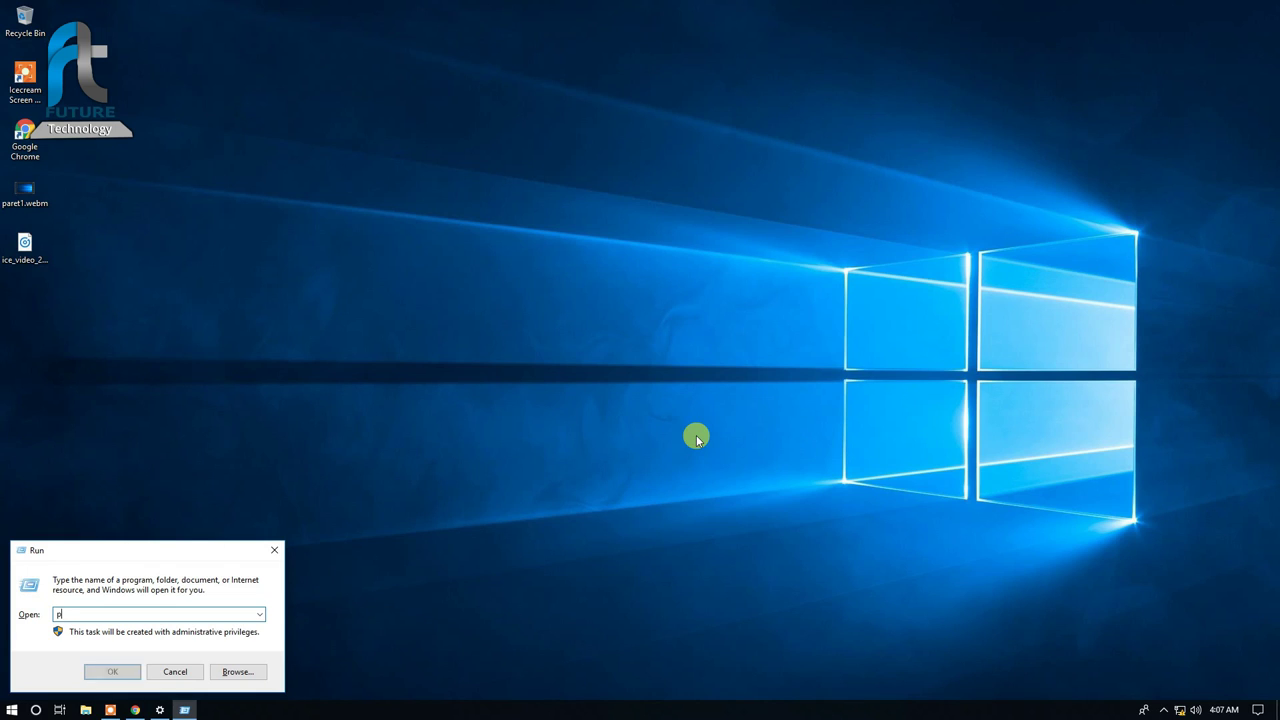
{"action": "type", "text": "ing 192.1"}
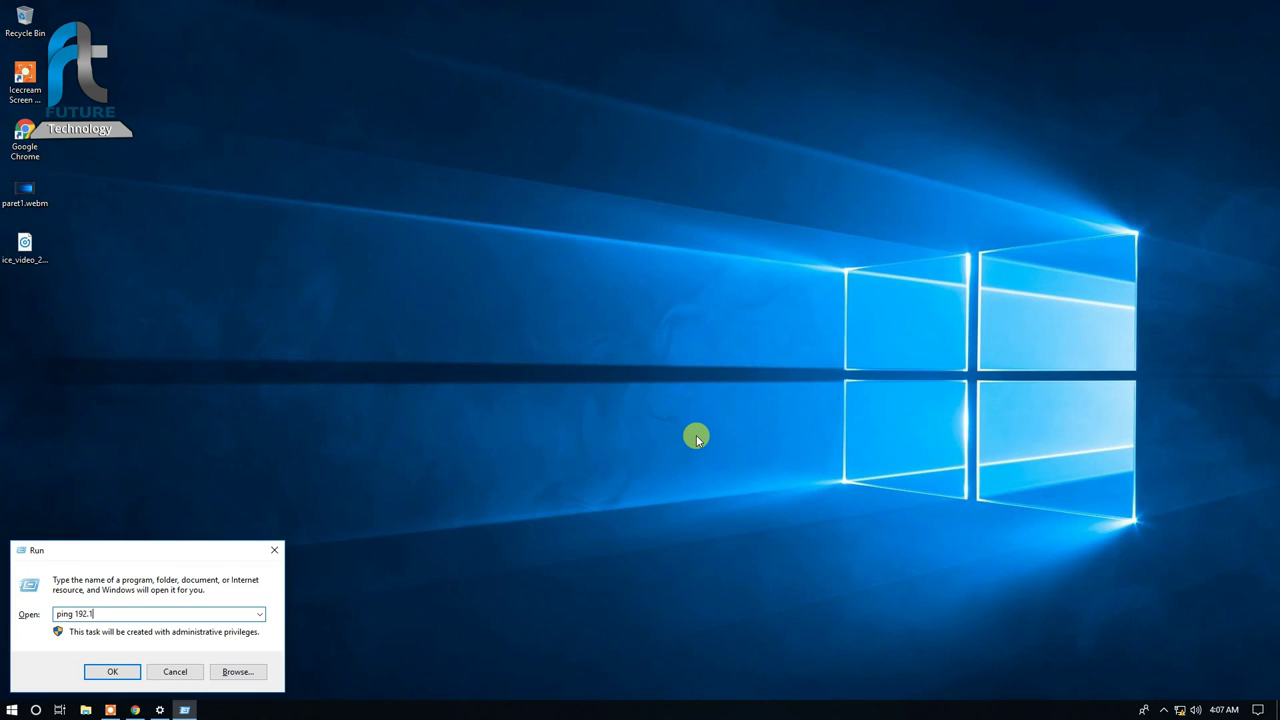
{"action": "key", "text": "BackSpace"}
{"action": "key", "text": "BackSpace"}
{"action": "key", "text": "BackSpace"}
{"action": "key", "text": "BackSpace"}
{"action": "type", "text": "0.10.10"}
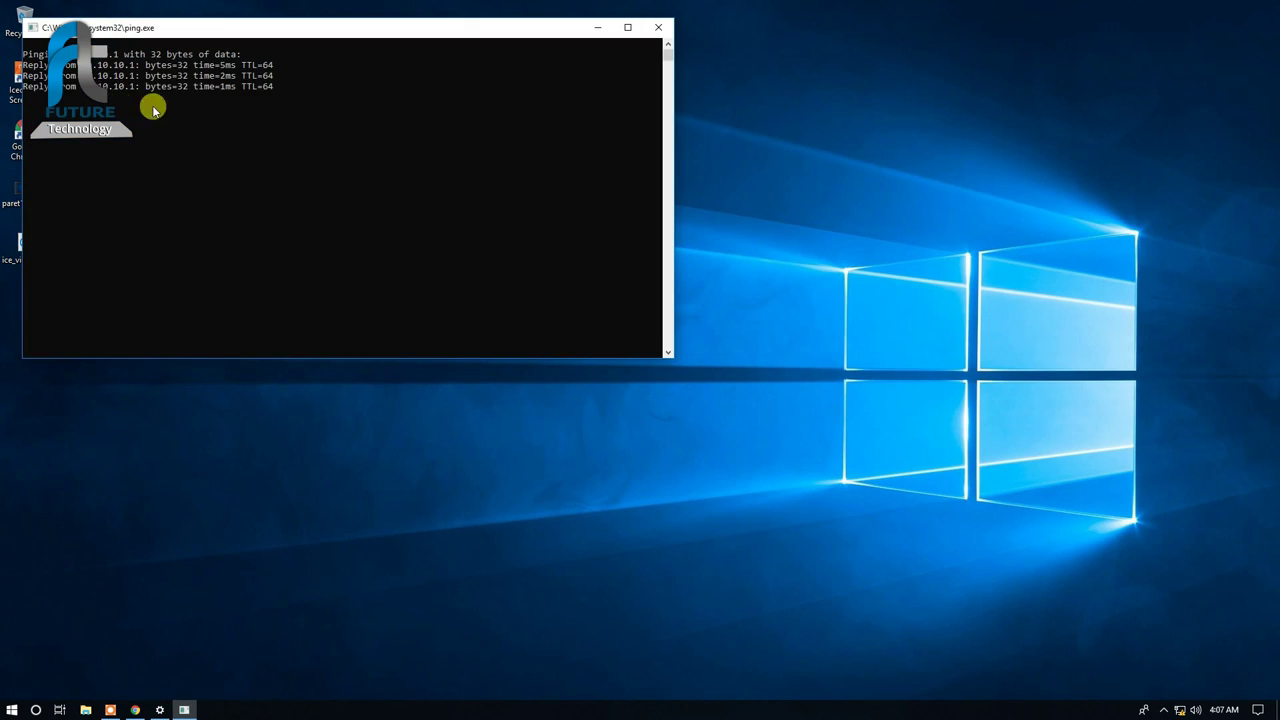
{"action": "right_click", "coordinate": [458, 234]}
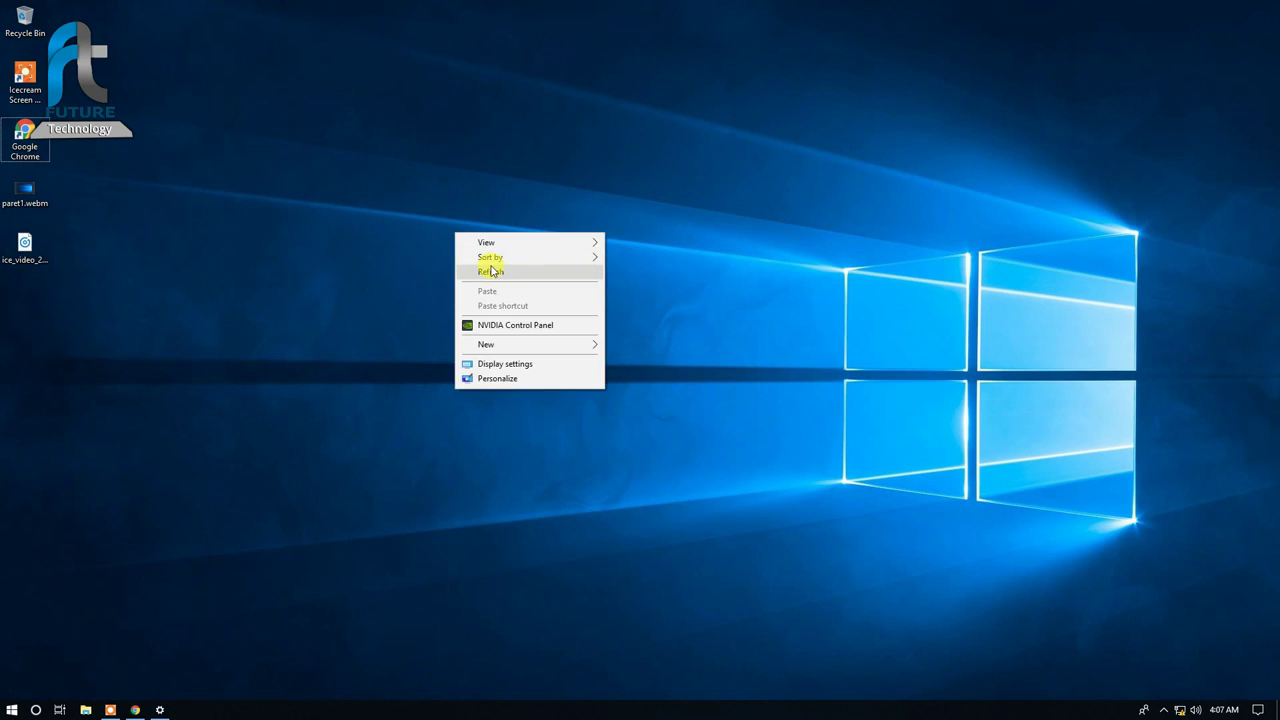
{"action": "left_click", "coordinate": [491, 270]}
Step: Run a continuous ping to 10.10.10.1 with -t, confirm 1–2 ms replies, then close the console
{"action": "key", "text": "super+r"}
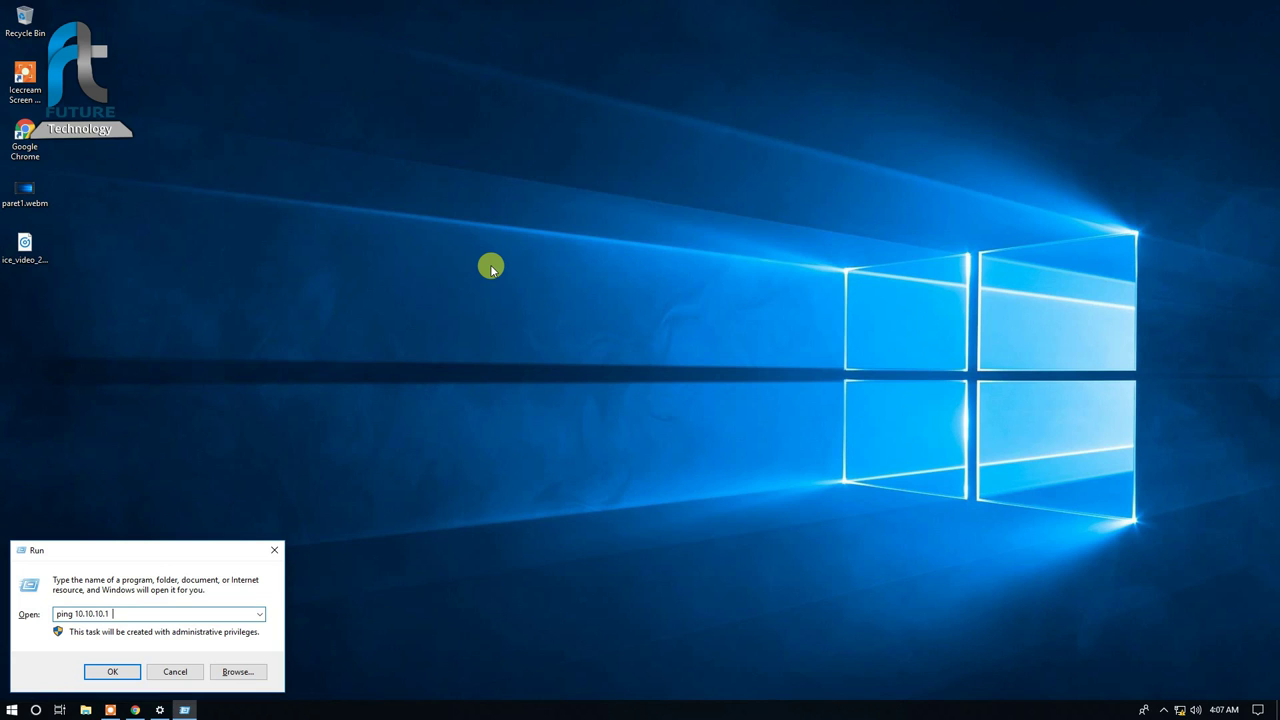
{"action": "type", "text": "-t"}
{"action": "key", "text": "Return"}
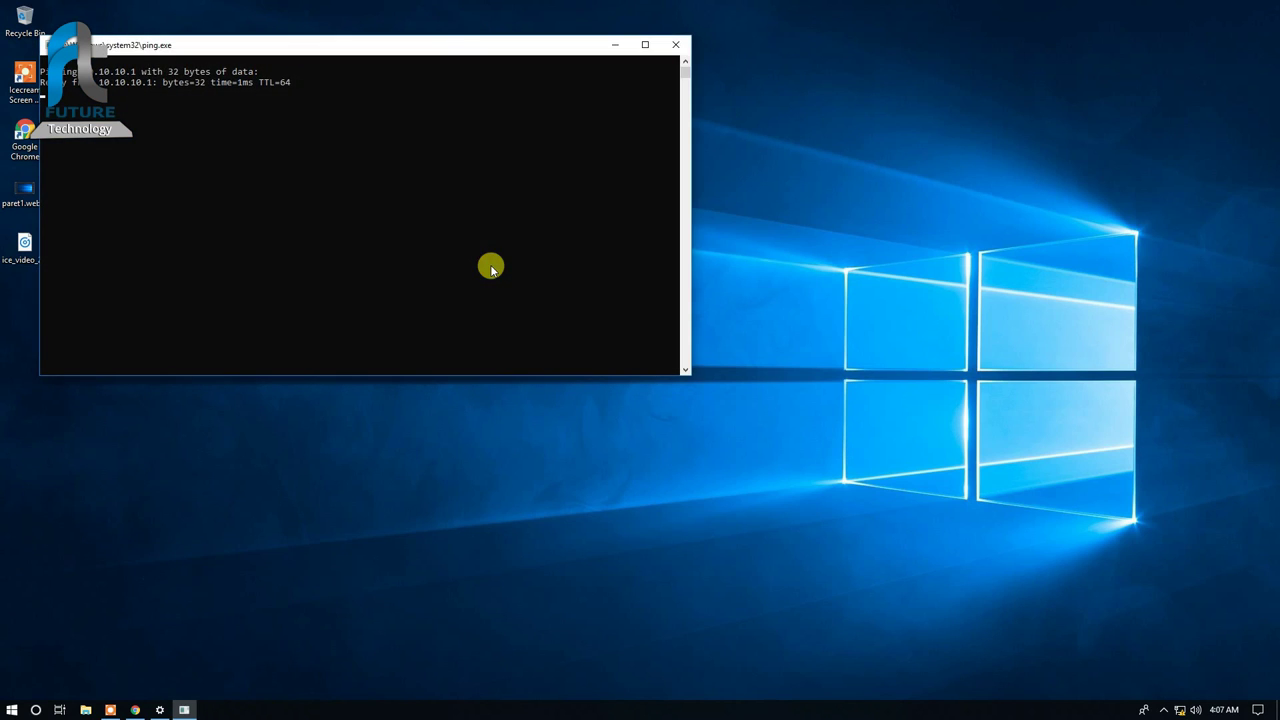
{"action": "left_click_drag", "start_coordinate": [362, 42], "coordinate": [523, 175]}
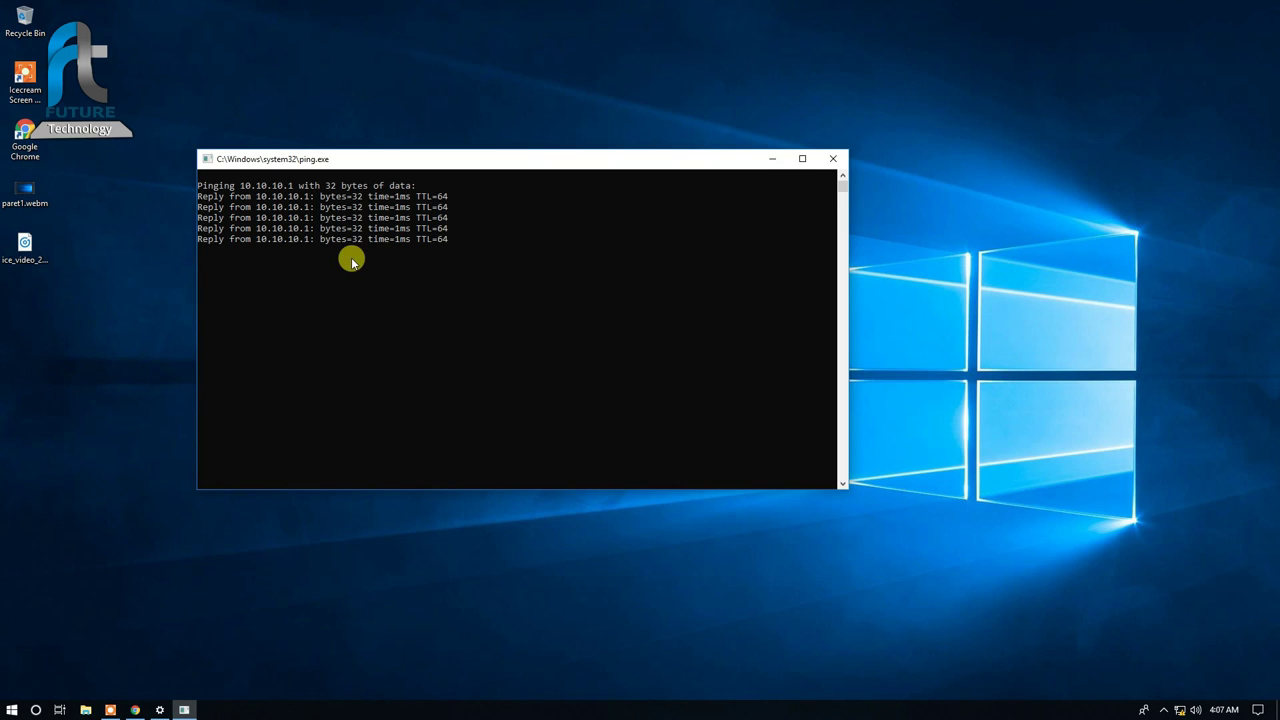
{"action": "left_click", "coordinate": [837, 158]}
{"action": "left_click", "coordinate": [110, 709]}
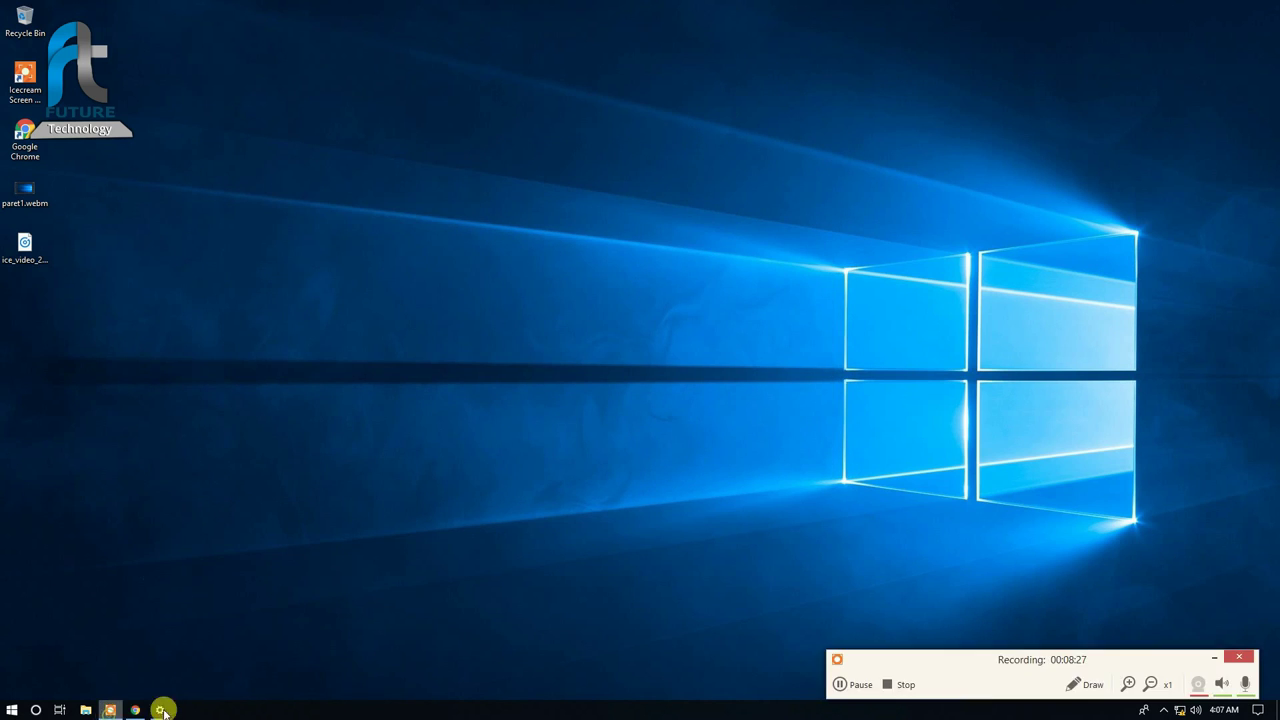
{"action": "left_click", "coordinate": [897, 684]}
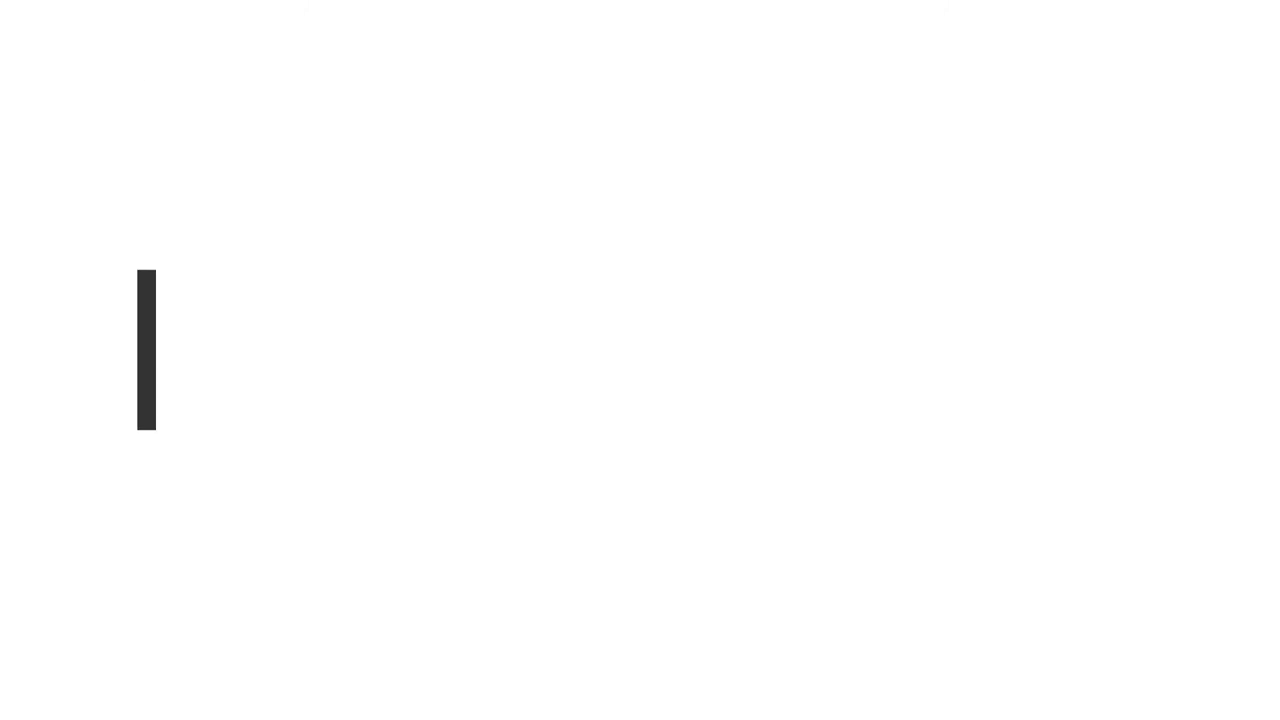